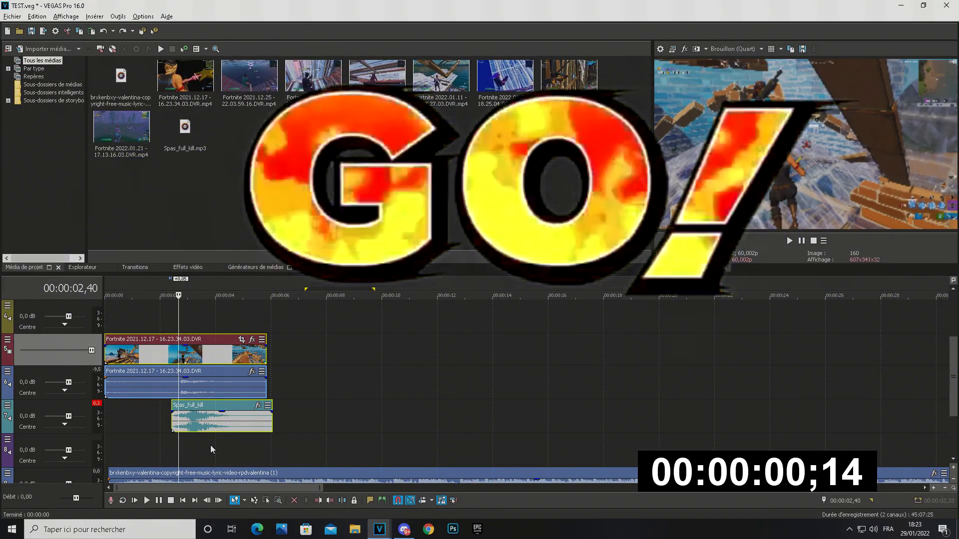
Play back the first Fortnite clip around the shot and split it at 00:00:03,03.
key(space)
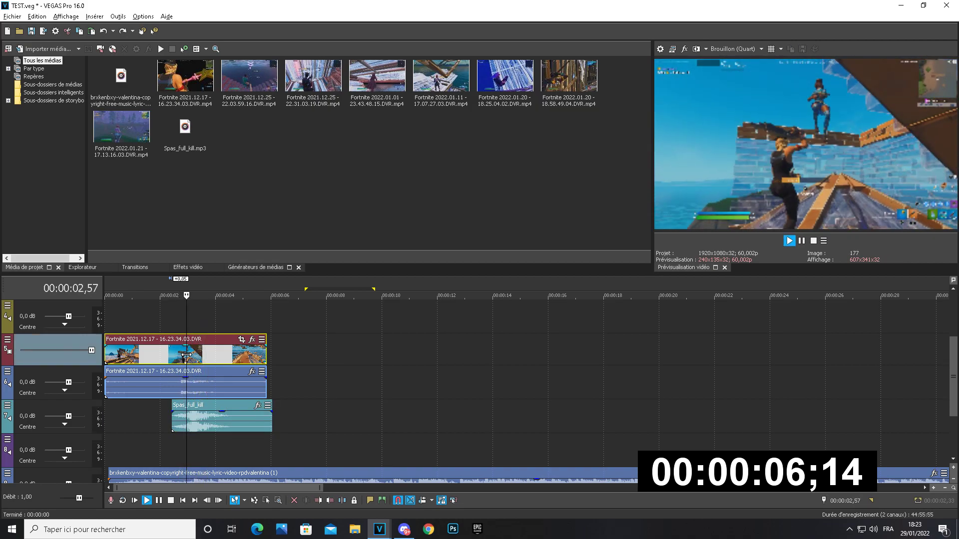
key(space)
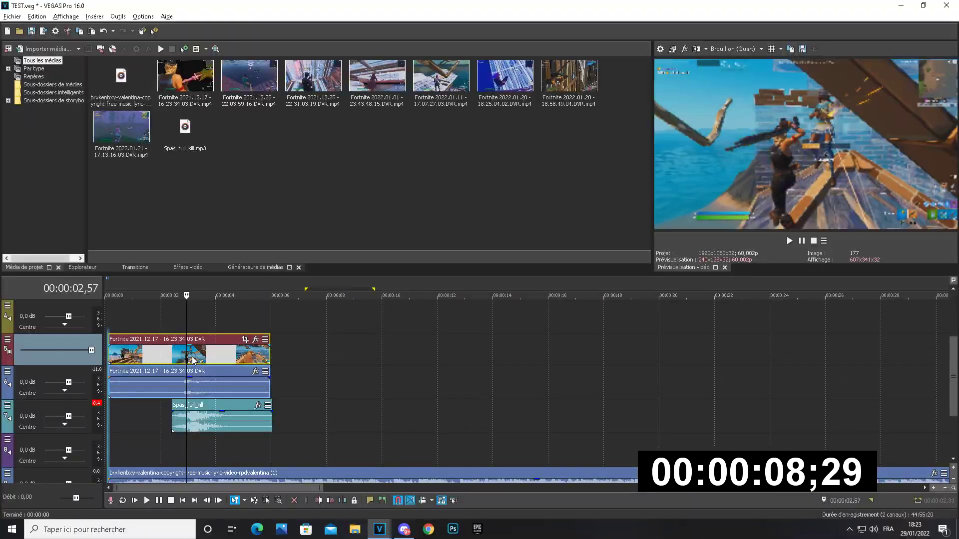
drag(193, 360, 185, 354)
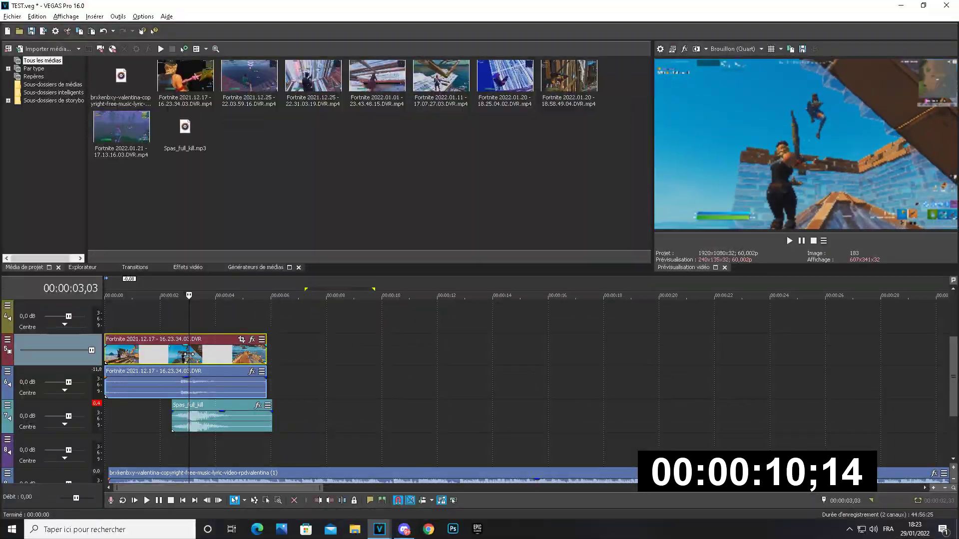
key(space)
scroll(231, 386, up, 3)
key(s)
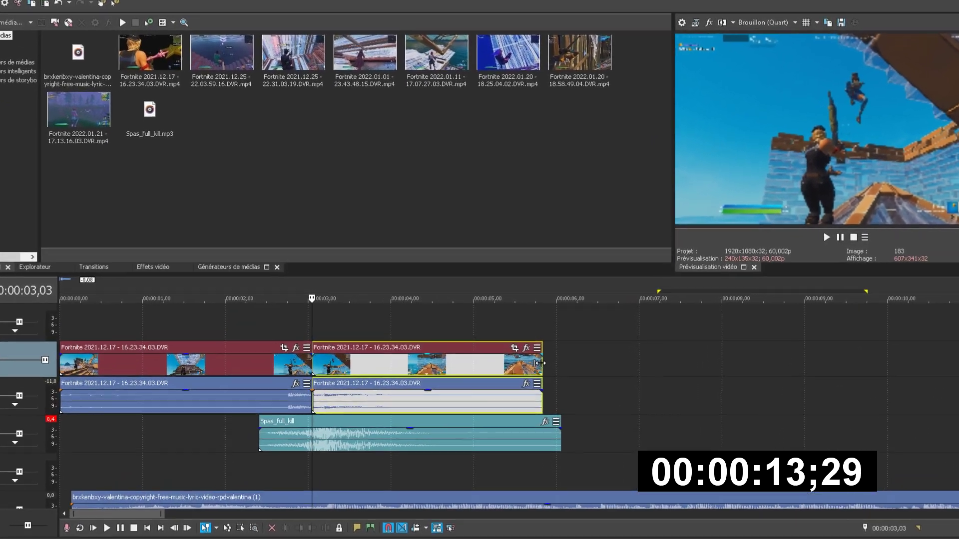
Switch to the BRUCKY.veg project and copy the short clip just after marker 1.
click(422, 512)
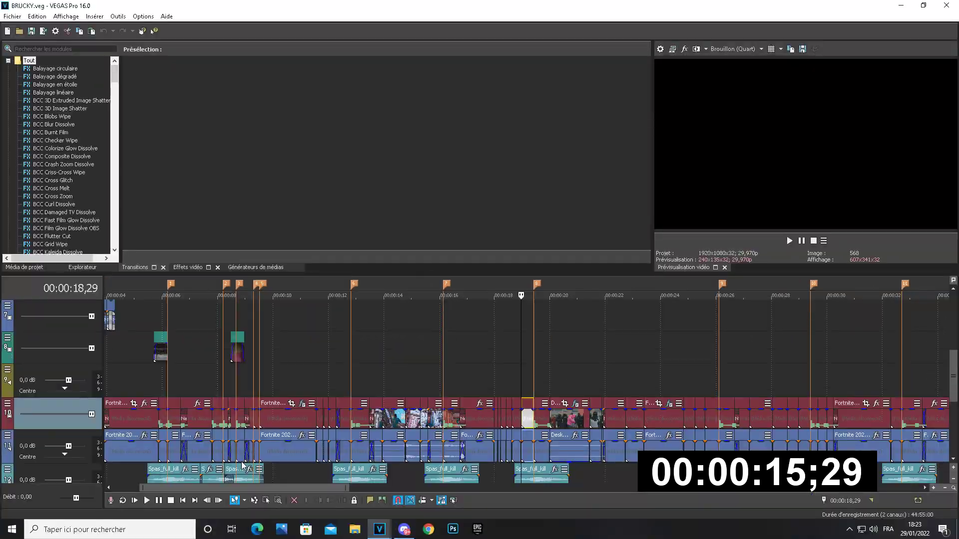
scroll(523, 422, up, 3)
scroll(526, 435, down, 3)
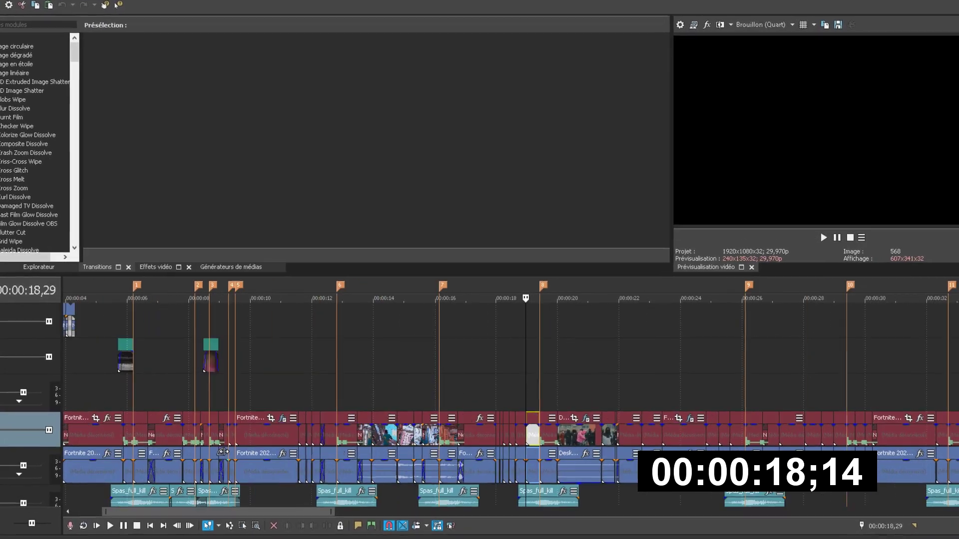
click(122, 410)
scroll(122, 411, up, 3)
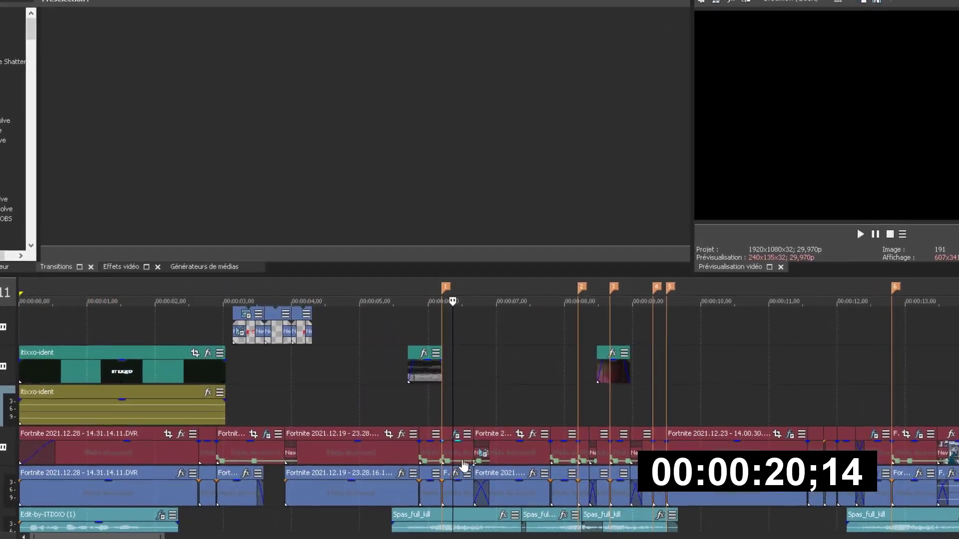
right_click(456, 449)
click(499, 108)
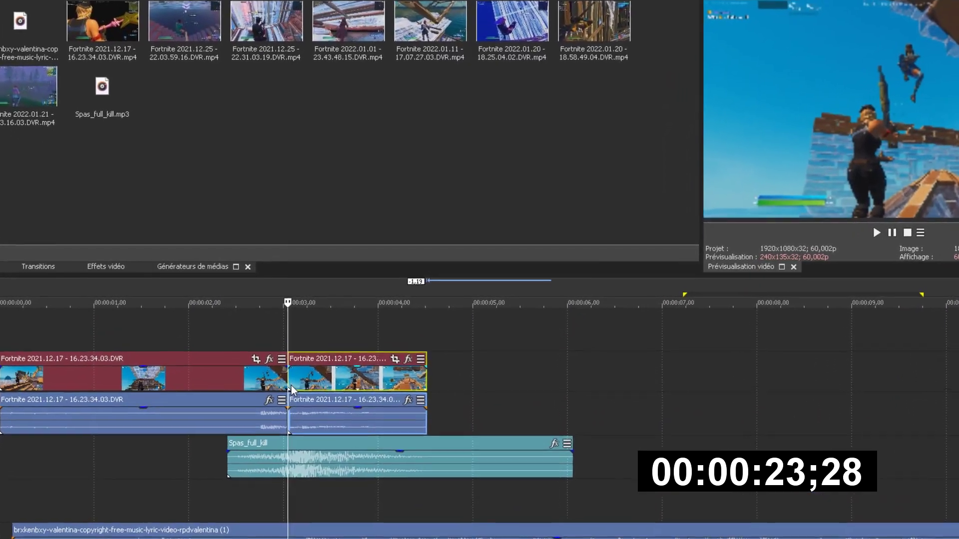
Paste the copied event attributes onto the clip after the 00:00:03,03 split, shorten its end by about 21 frames, and preview it.
right_click(292, 386)
click(328, 224)
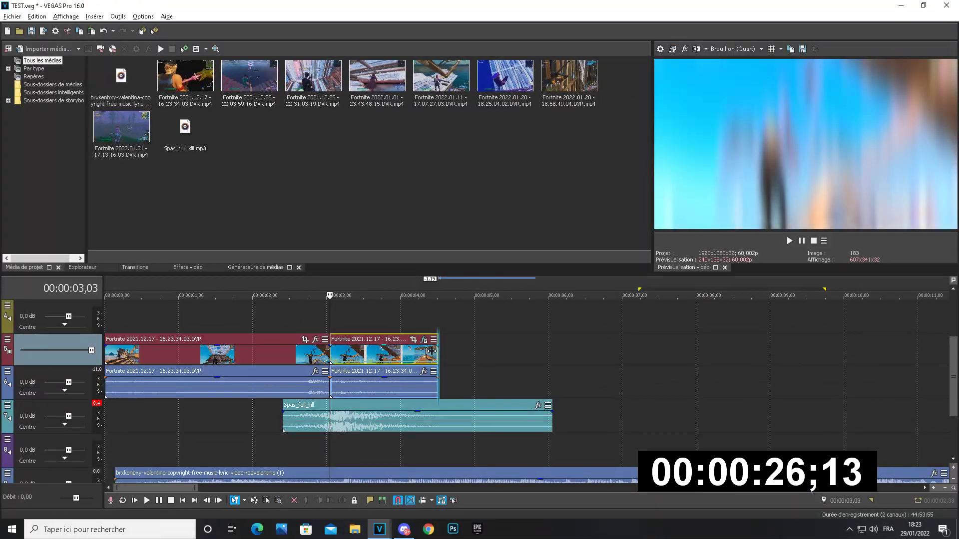
drag(442, 341, 420, 341)
click(294, 322)
key(space)
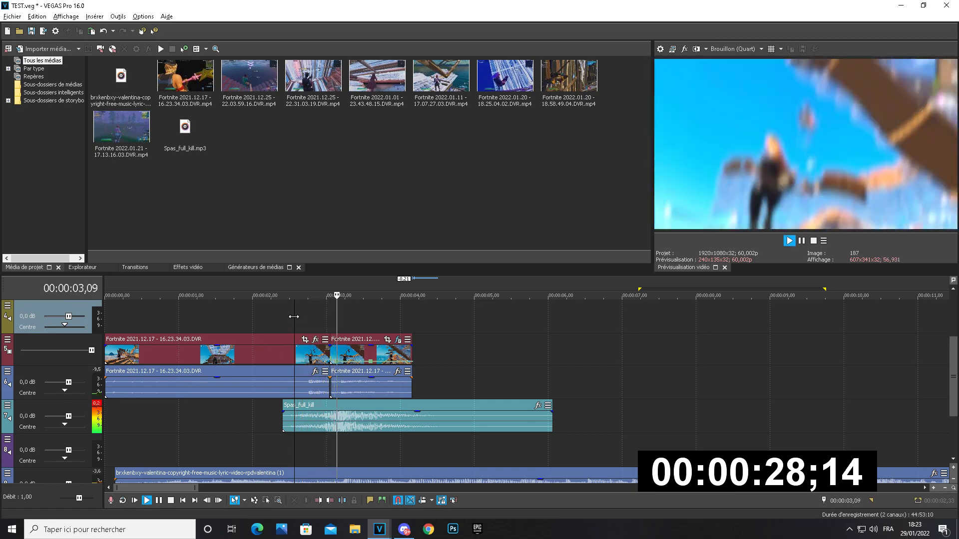
key(space)
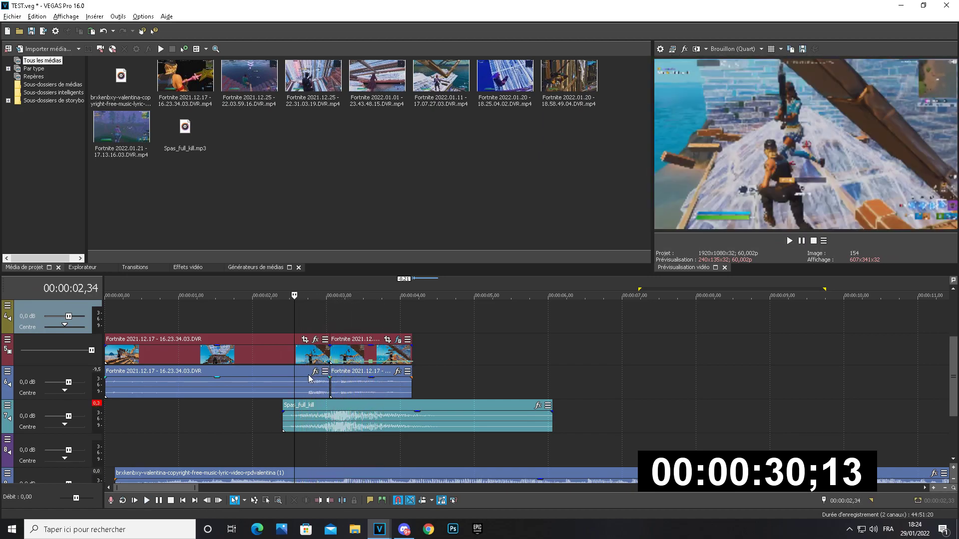
Split the first Fortnite clip again at 00:00:02,39, just before the shot.
click(302, 357)
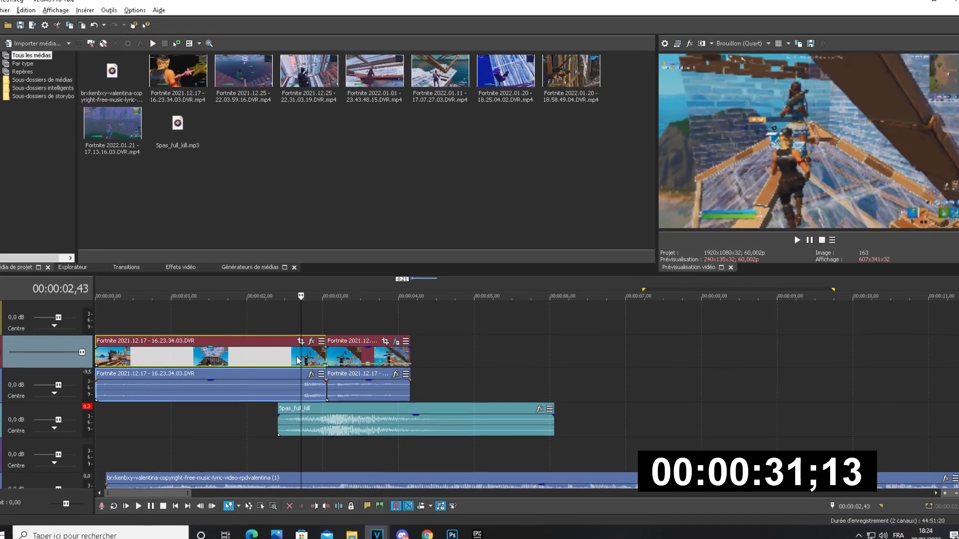
click(297, 359)
key(s)
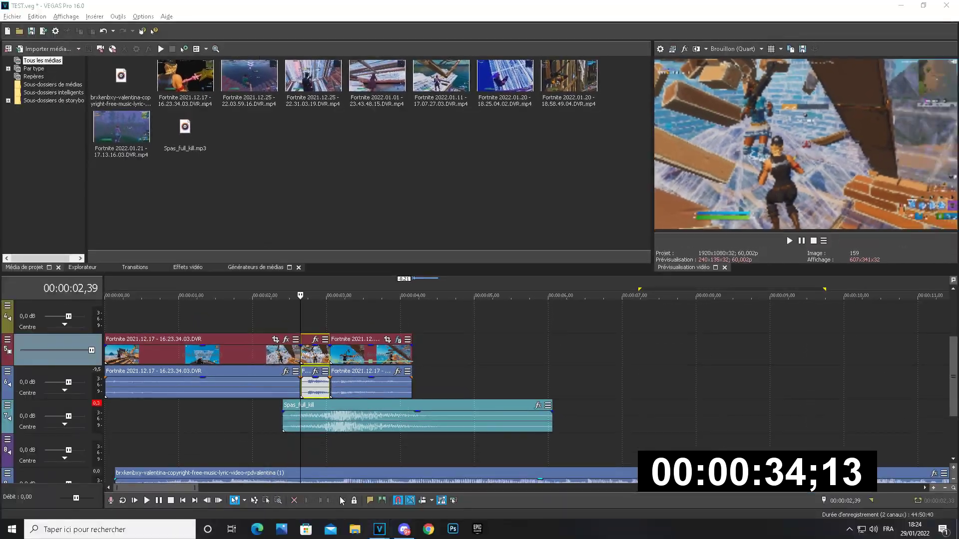
Copy the short video clip just before marker 1 in the BRUCKY.veg project and return to TEST.veg.
mouse_move(380, 529)
click(380, 467)
right_click(441, 416)
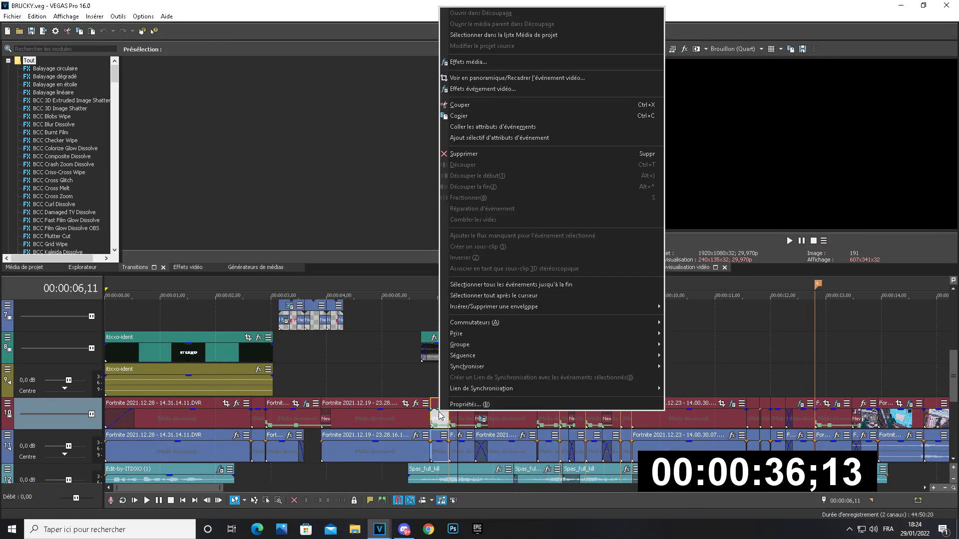
click(452, 127)
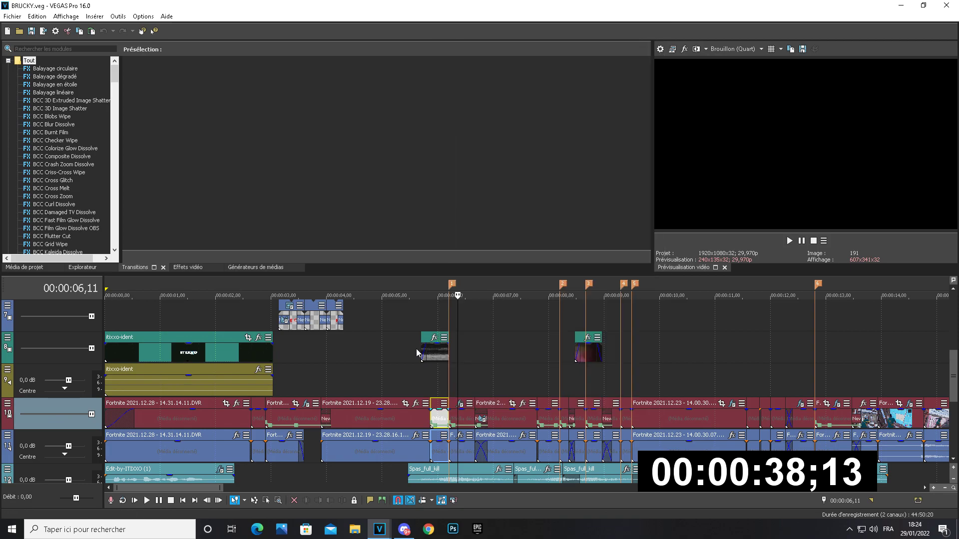
mouse_move(381, 532)
click(344, 491)
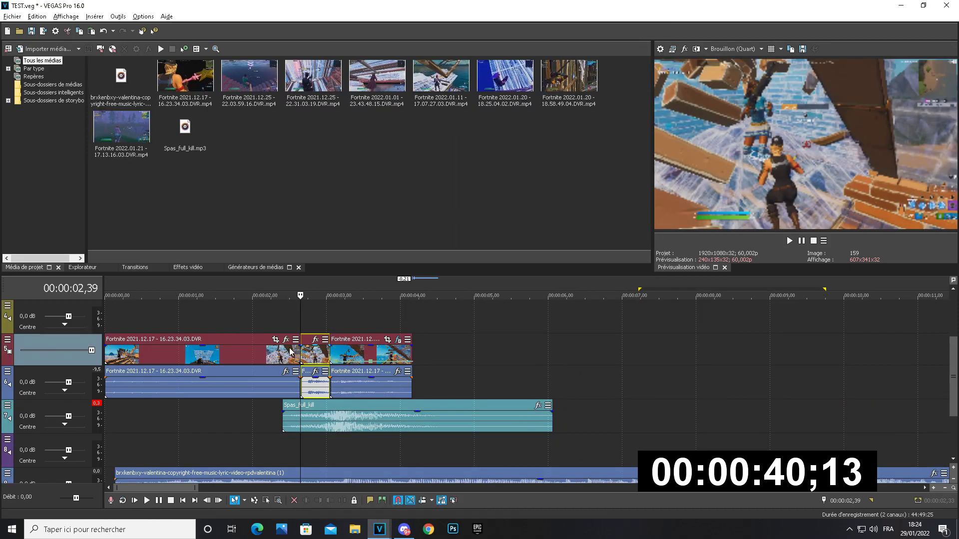
Paste the copied event attributes onto the short middle clip and play back the region from 00:00:02,30 to 00:00:04,51.
right_click(305, 359)
click(349, 237)
drag(463, 346, 290, 334)
key(space)
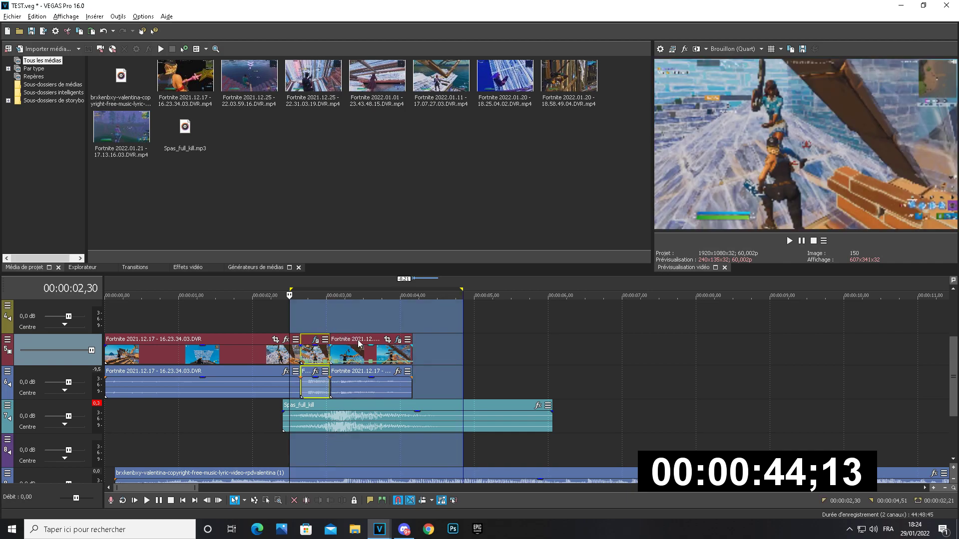
key(space)
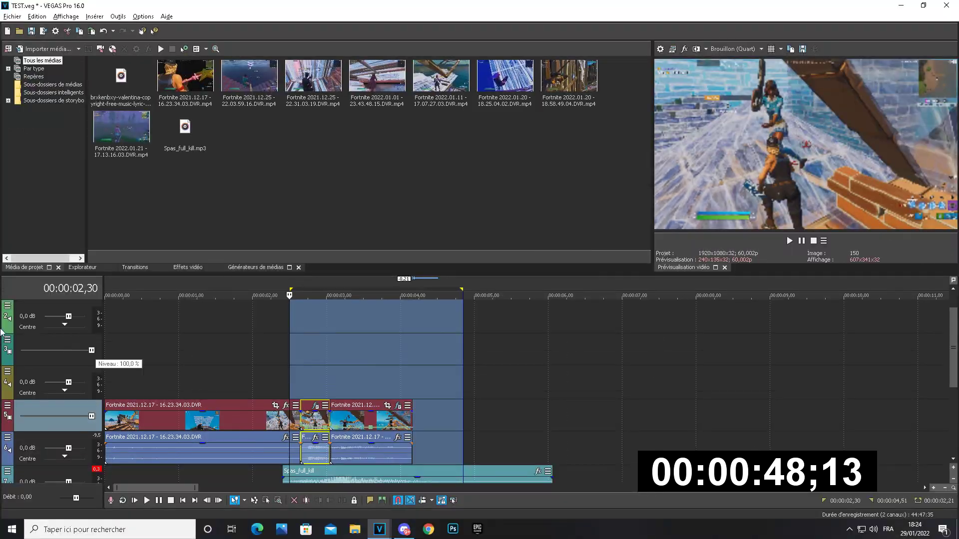
Set the compositing mode of video track 3 to Plus clair.
click(7, 341)
mouse_move(70, 429)
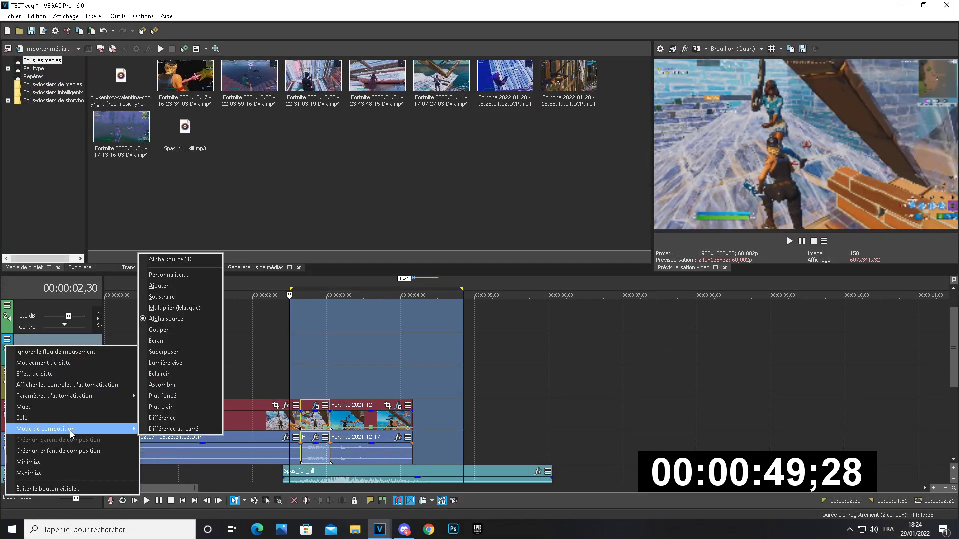
click(166, 407)
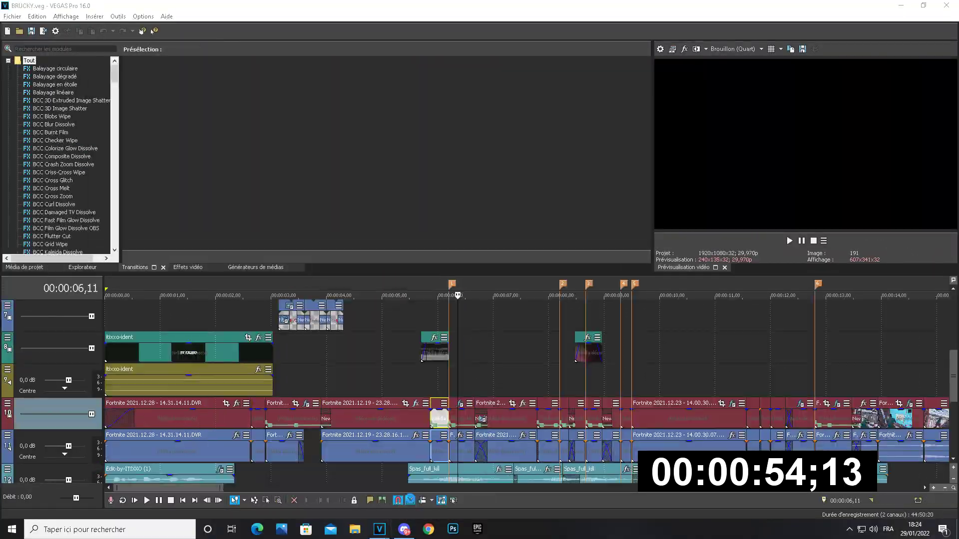
Copy the glitch overlay clip above marker 1 in the BRUCKY.veg project and return to TEST.veg.
right_click(424, 340)
click(458, 235)
mouse_move(380, 529)
click(349, 509)
Place the TV Glitch overlay on track 3 so it ends at the 00:00:03,03 split, and preview it.
click(297, 353)
drag(297, 354, 298, 354)
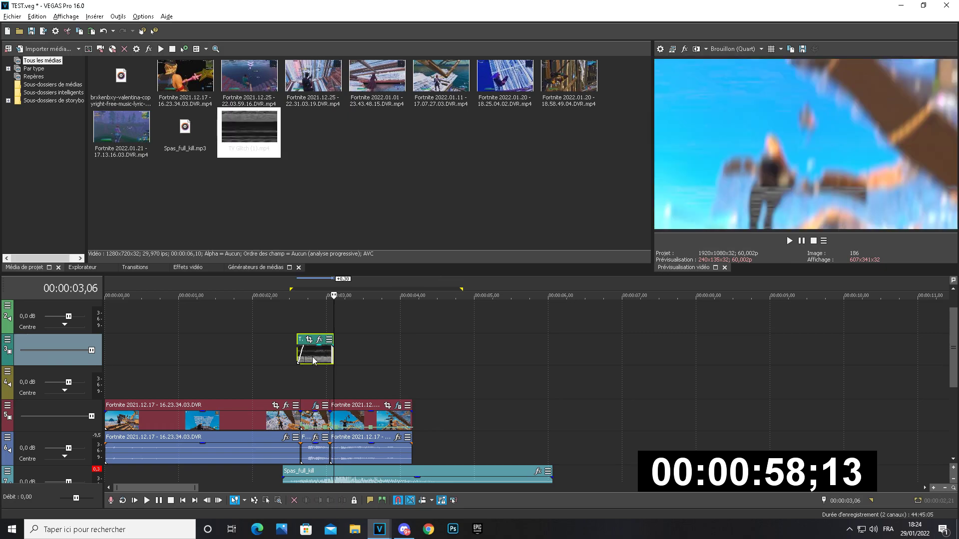
click(291, 376)
key(space)
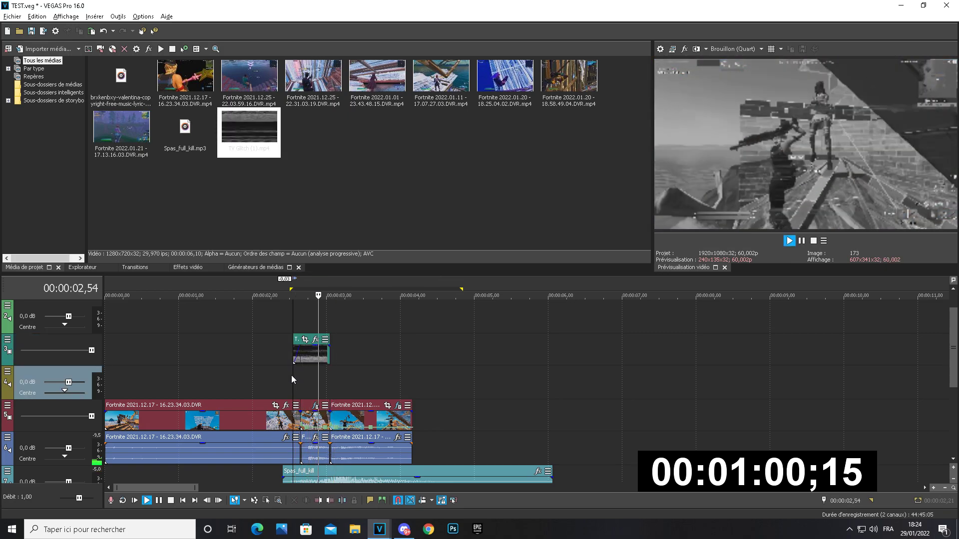
key(space)
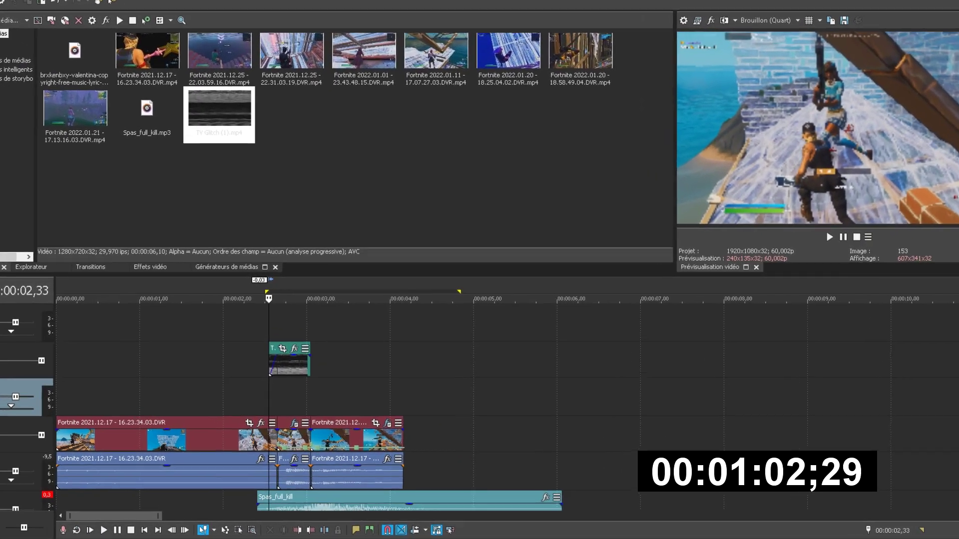
Add the itixxo-ident clip at the timeline start and give the first Fortnite clip a fade-in of about half a second.
drag(954, 354, 956, 341)
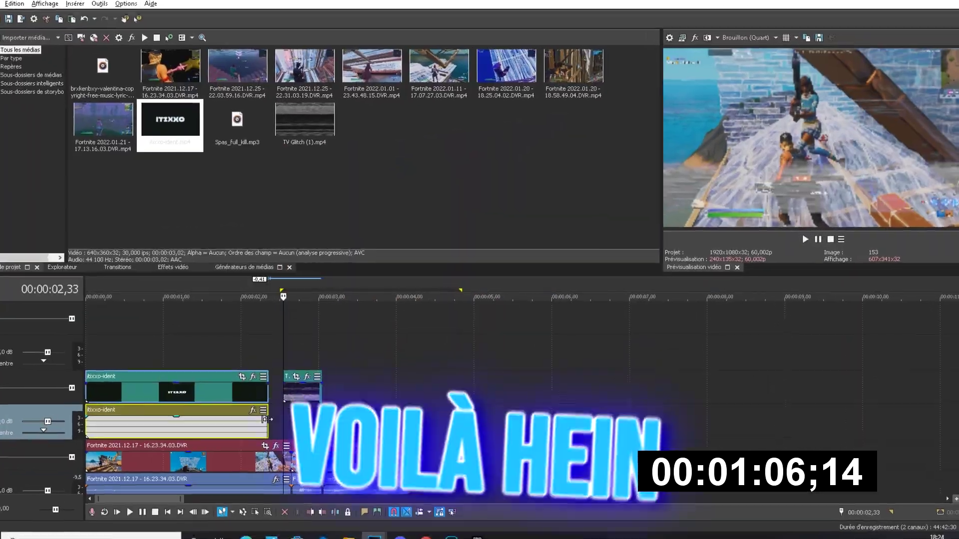
click(236, 371)
click(115, 362)
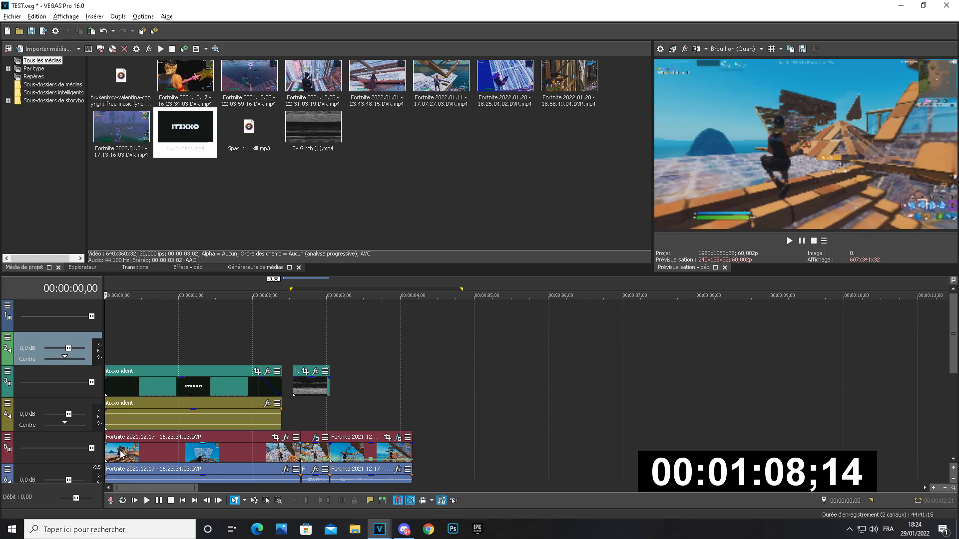
drag(105, 444, 144, 444)
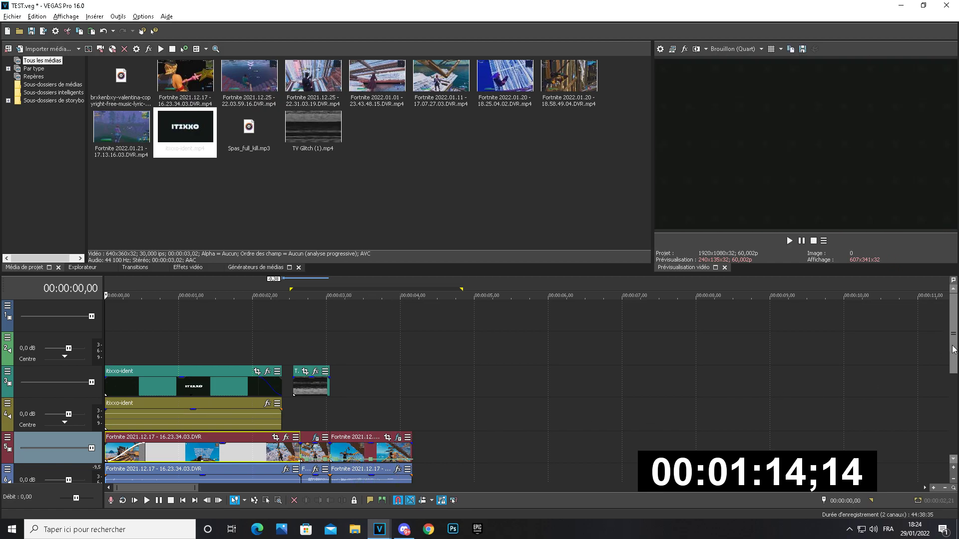
Move the Fortnite 2021.12.25 - 22.03.59.16 clip directly against the end of the edited clips.
drag(954, 349, 954, 372)
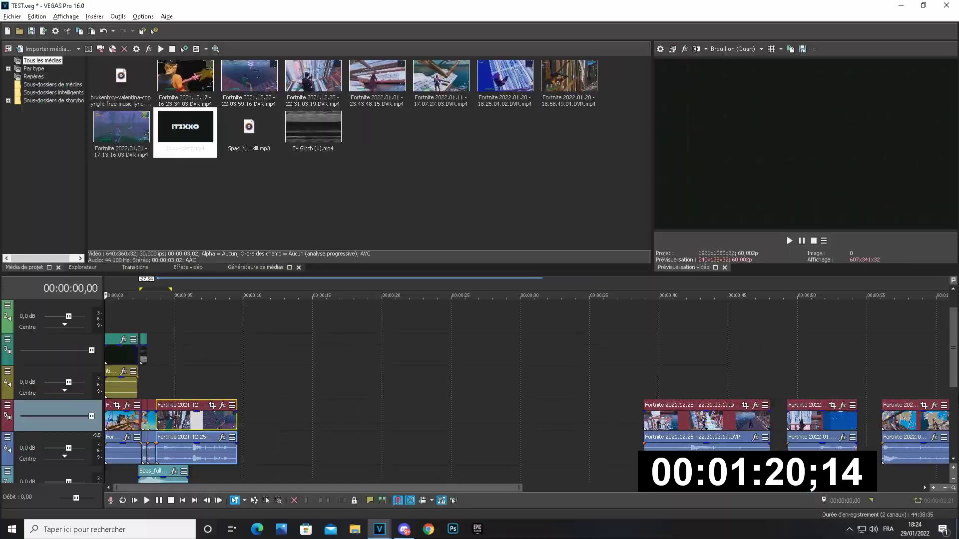
scroll(329, 442, down, 1)
scroll(329, 442, up, 3)
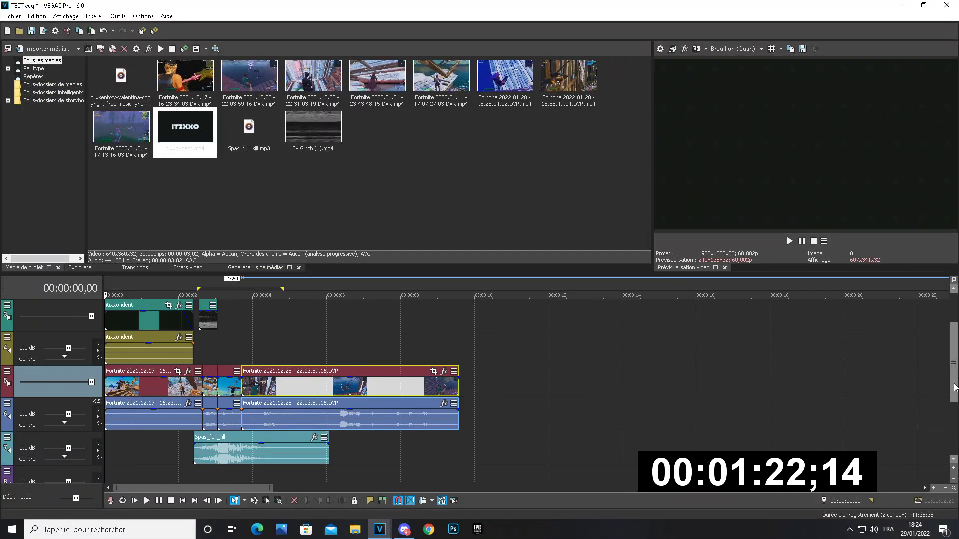
Play back the 22.03.59.16 clip against the music around 00:00:05,34 and trim its end to about 7.3 seconds on the timeline.
drag(954, 387, 954, 415)
click(300, 424)
key(space)
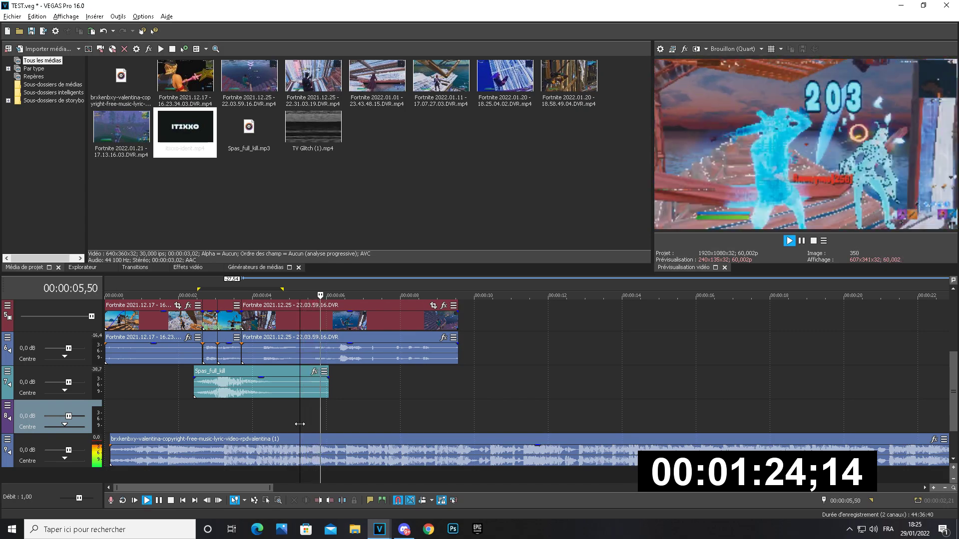
click(310, 424)
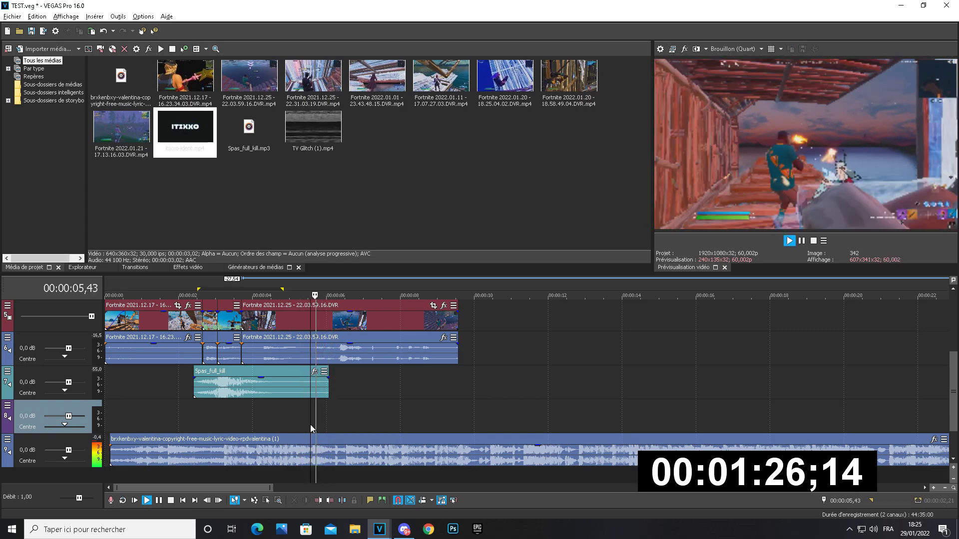
key(space)
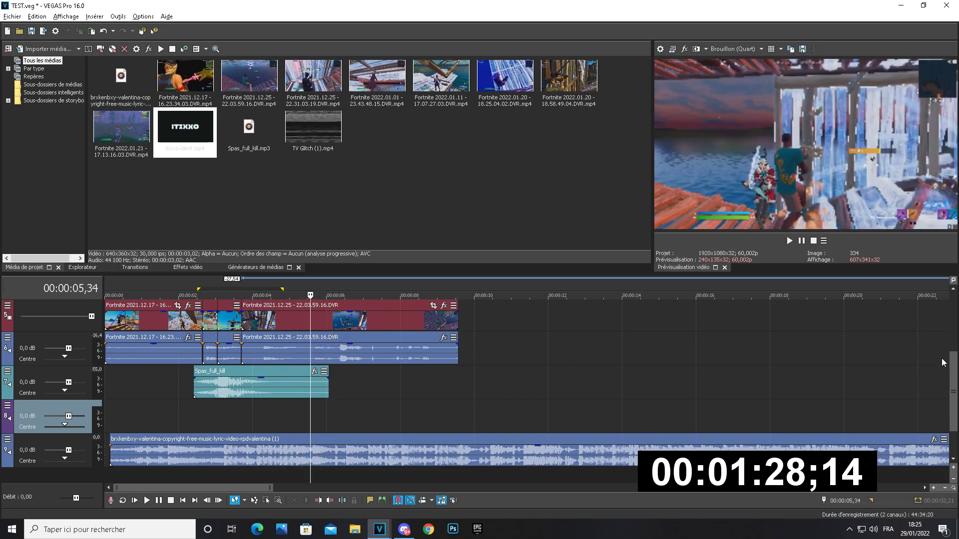
drag(460, 326, 376, 326)
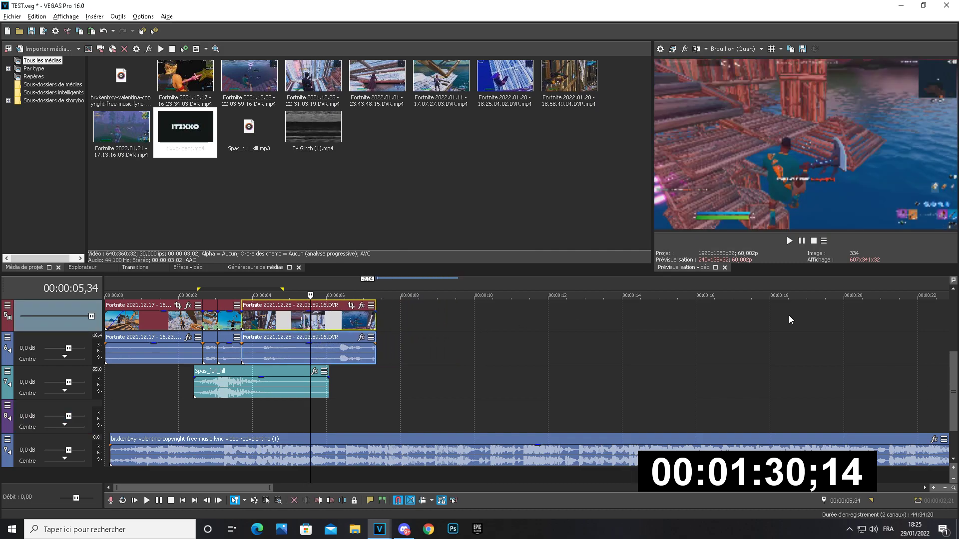
Save a JPEG snapshot of the preview frame at 00:00:03,42, where the 22.03.59.16 clip starts.
scroll(487, 380, up, 1)
click(243, 353)
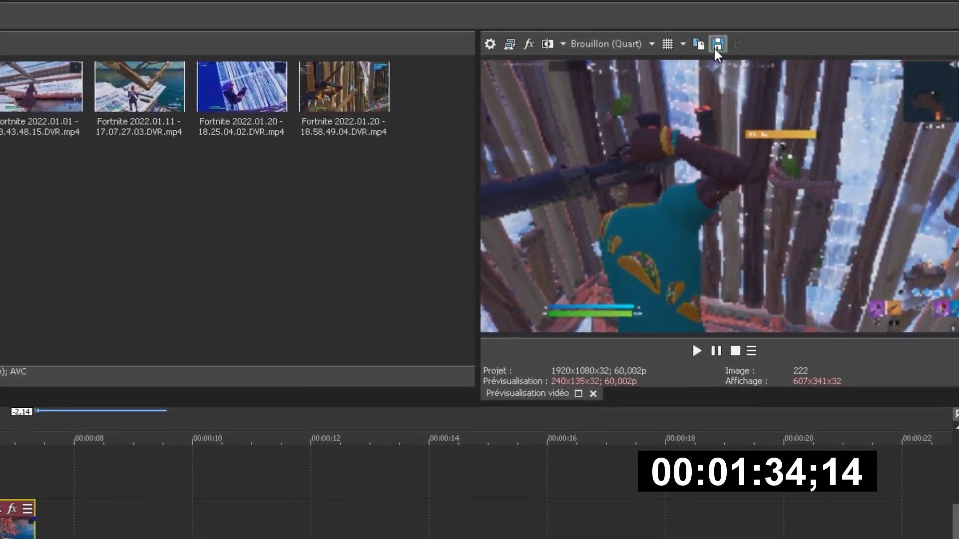
click(744, 45)
click(594, 488)
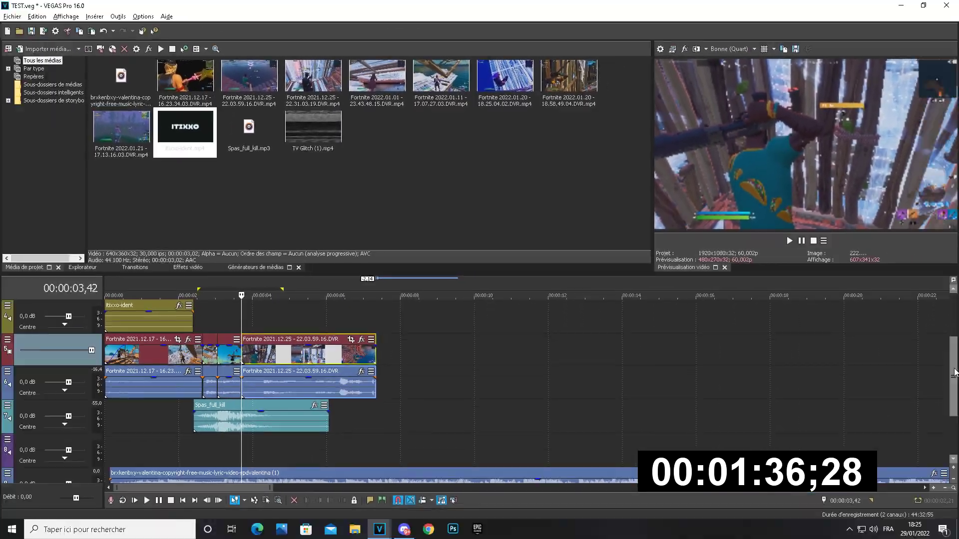
scroll(596, 309, up, 2)
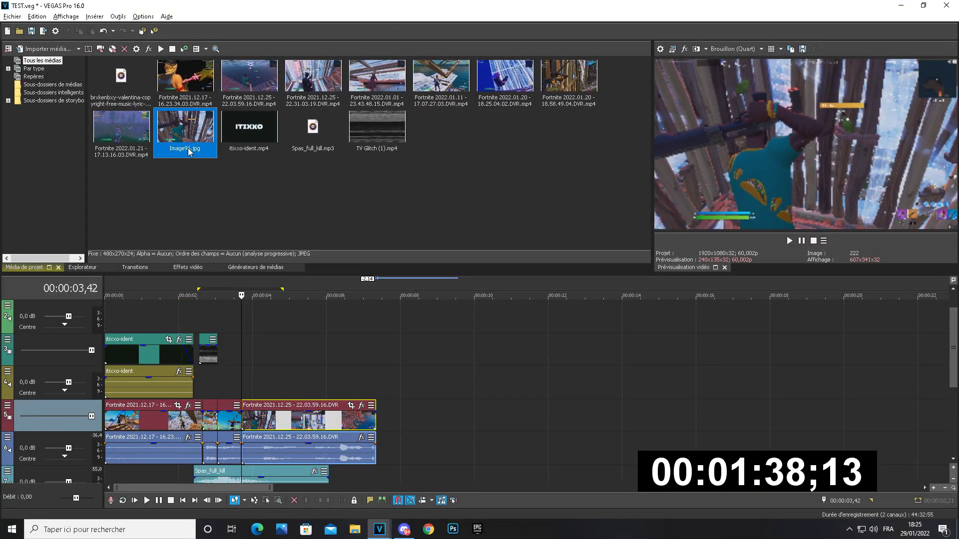
Place the Image96 snapshot on a new track above the clips, trimmed to span 00:00:03,20 to 00:00:03,42.
drag(259, 311, 247, 313)
scroll(380, 340, up, 4)
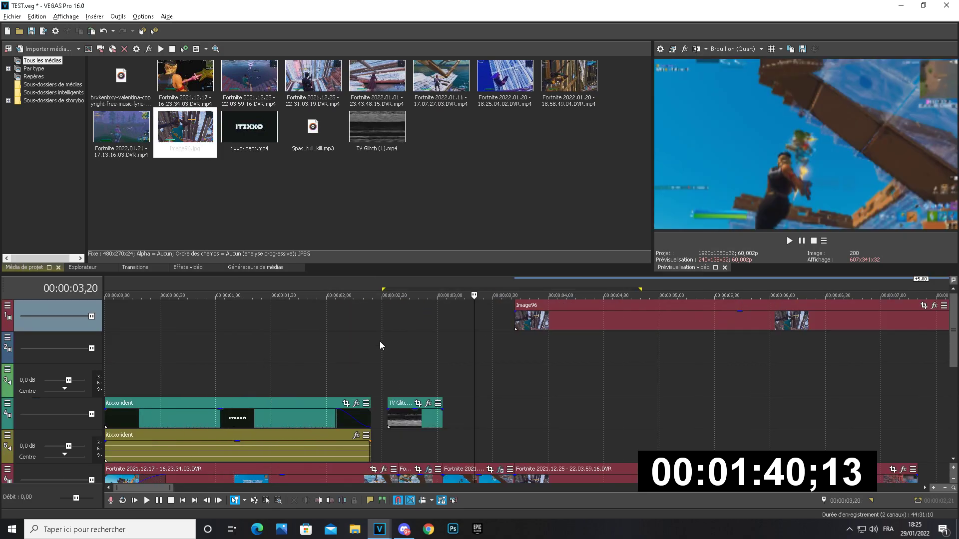
click(584, 304)
scroll(551, 329, down, 5)
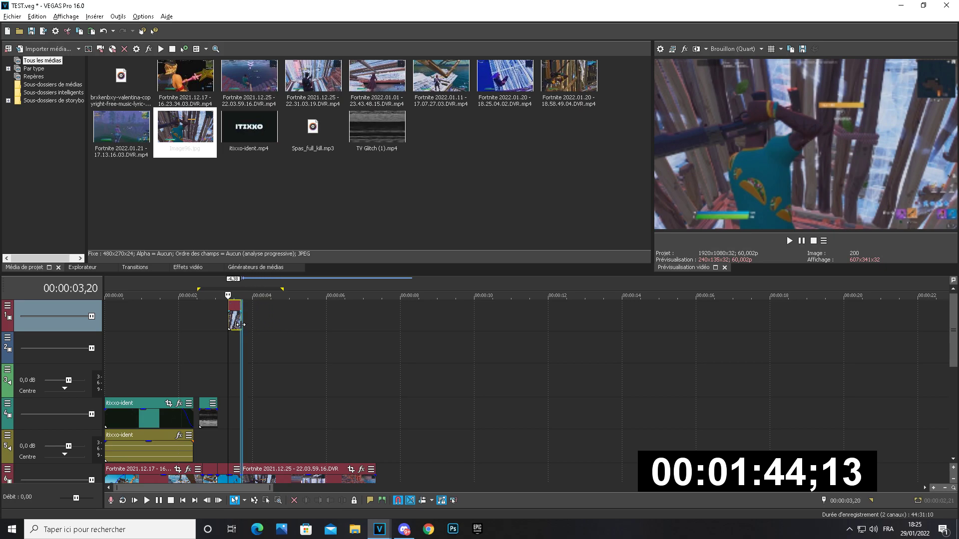
scroll(239, 324, up, 5)
Draw a mask around the character and its weapon in the pan/crop settings of Image96.
click(577, 305)
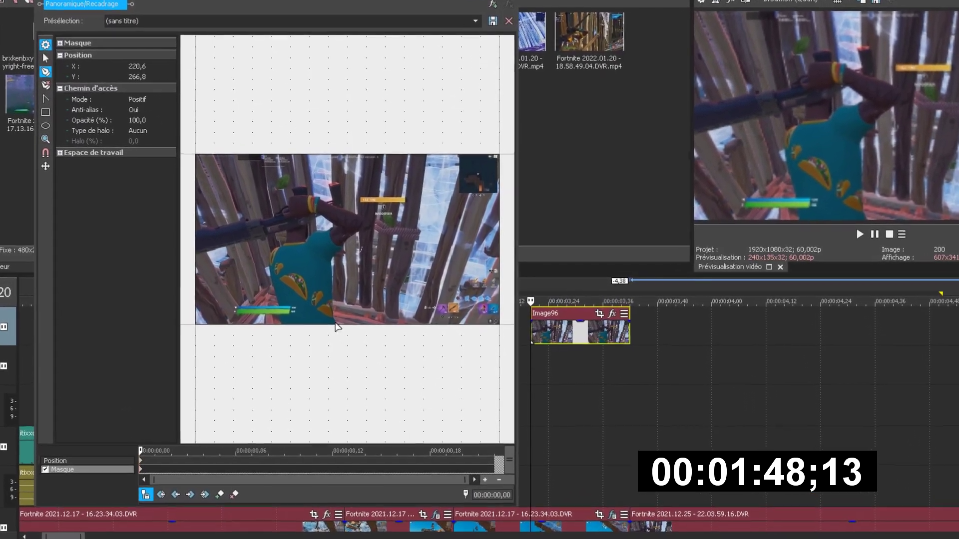
click(347, 310)
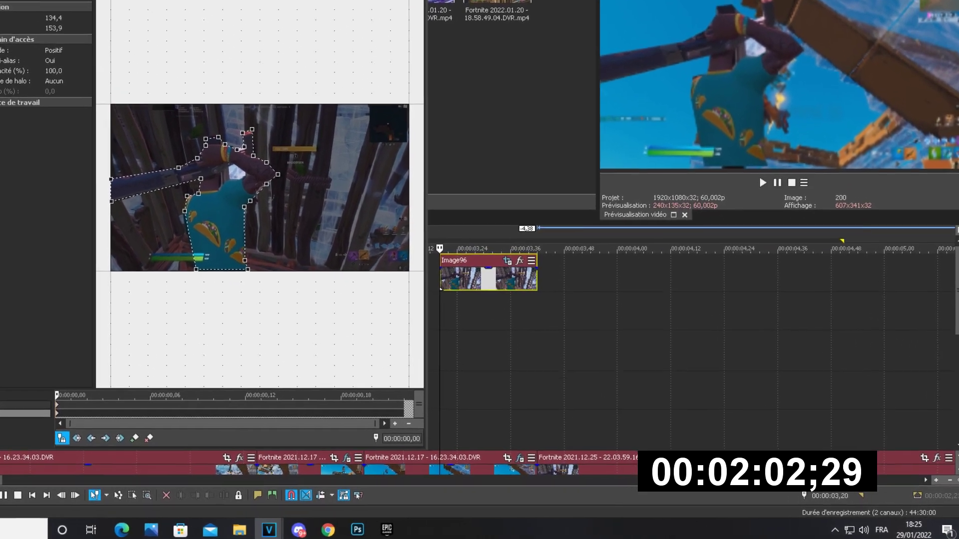
click(505, 24)
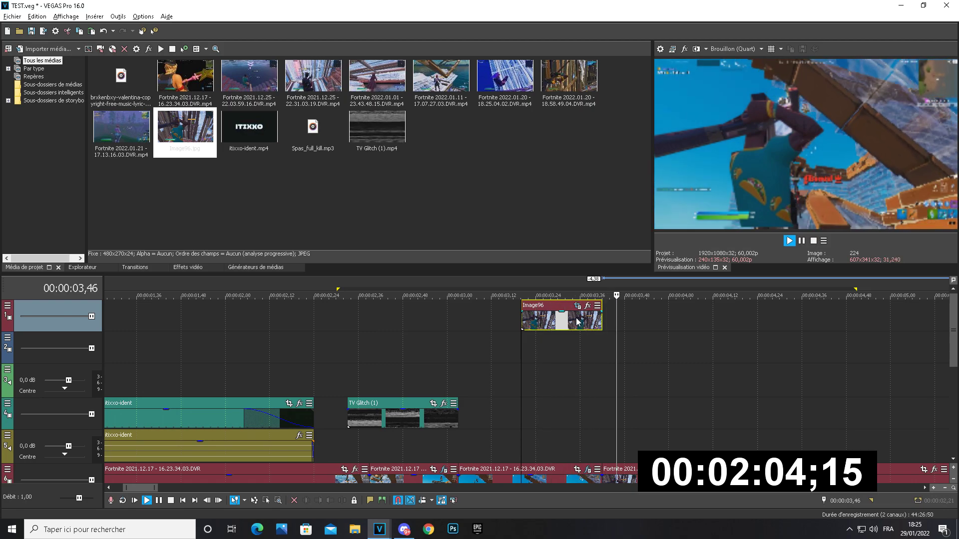
Copy the masked Image96 event and paste it at 00:00:03,20 on the track directly below.
right_click(583, 324)
click(616, 225)
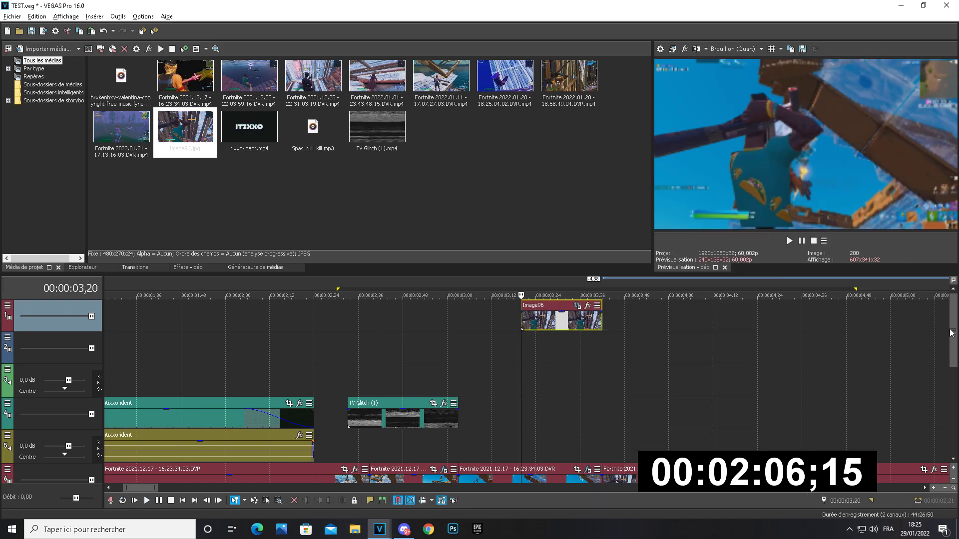
click(520, 344)
key(ctrl+v)
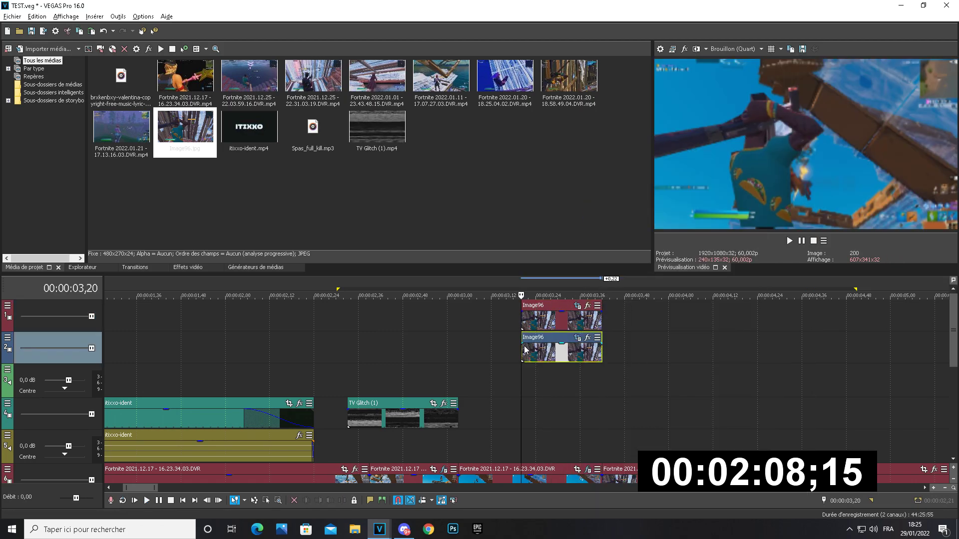
Invert the mask of the lower Image96 copy so it keeps only the background around the character.
click(578, 338)
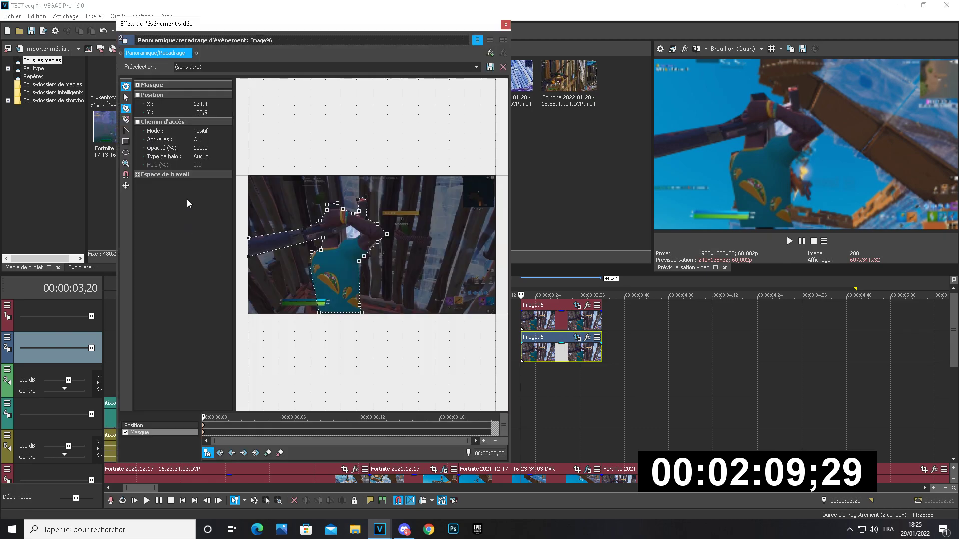
click(203, 145)
click(506, 25)
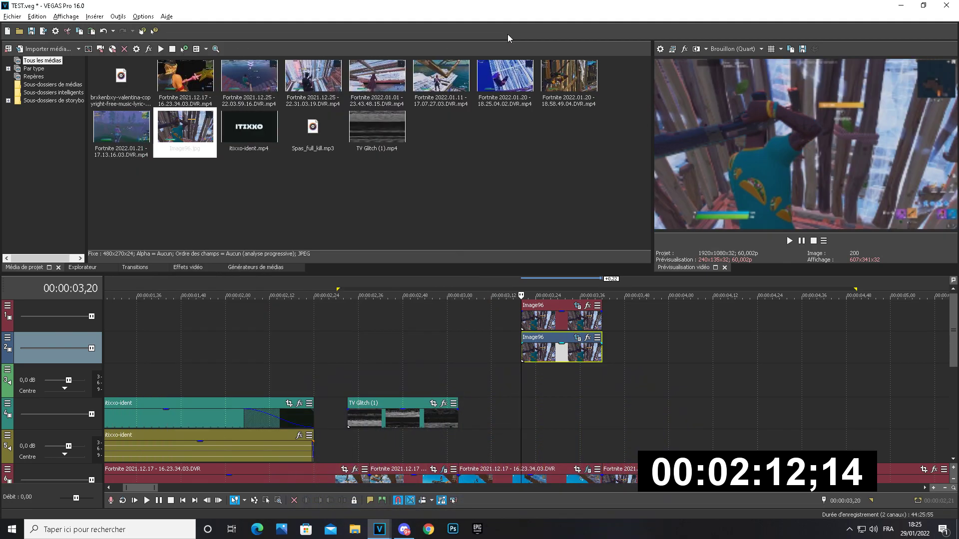
Try the [hachi] bjorn transition (bottom track) effect package on the upper Image96 event and preview it.
click(587, 305)
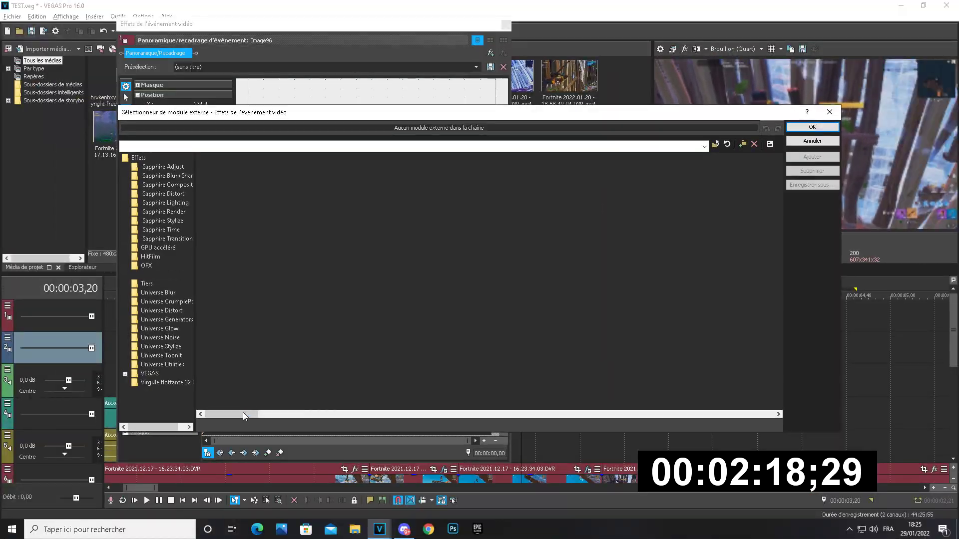
drag(243, 413, 390, 412)
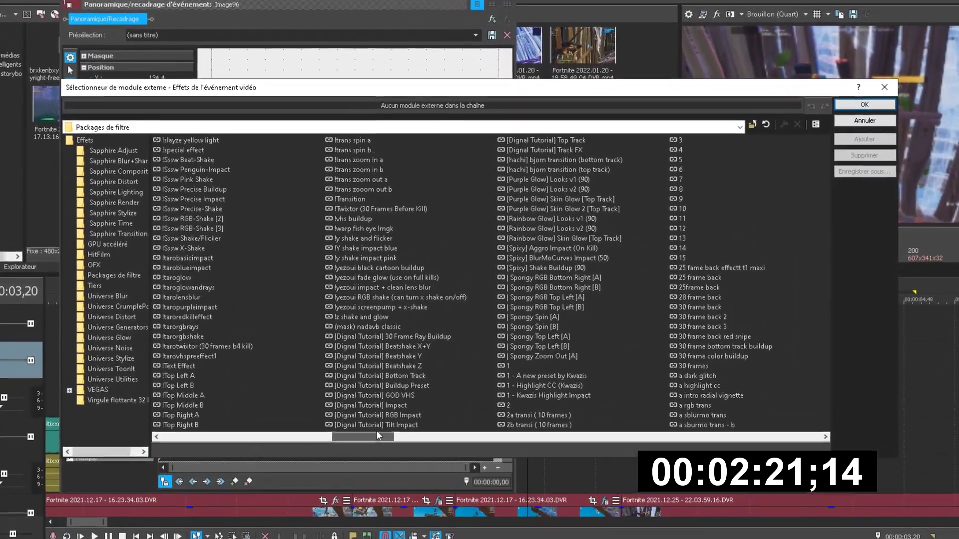
double_click(565, 159)
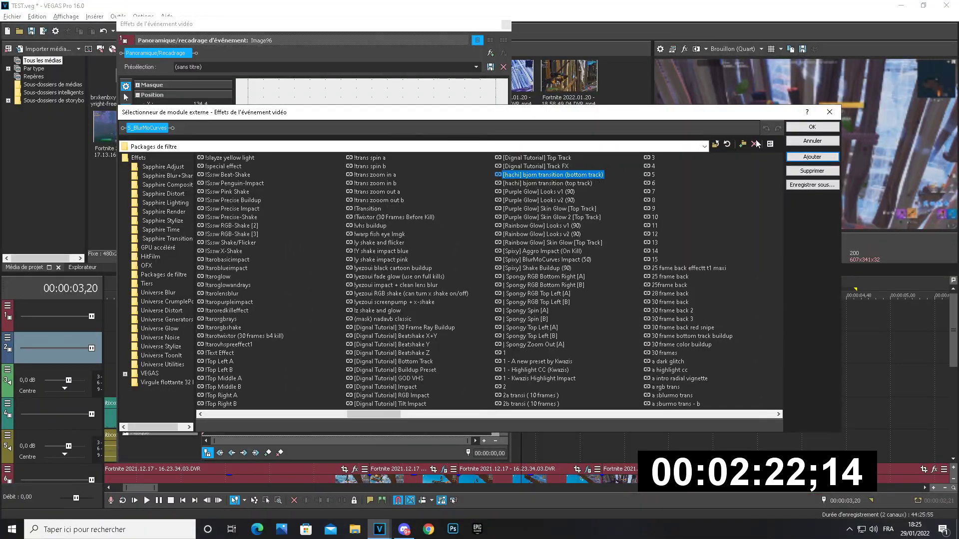
click(865, 104)
click(506, 25)
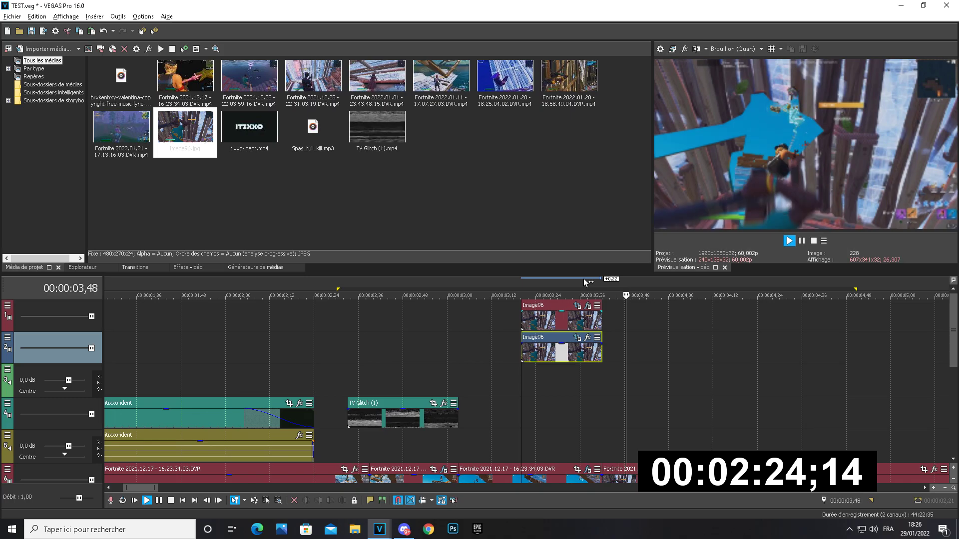
key(space)
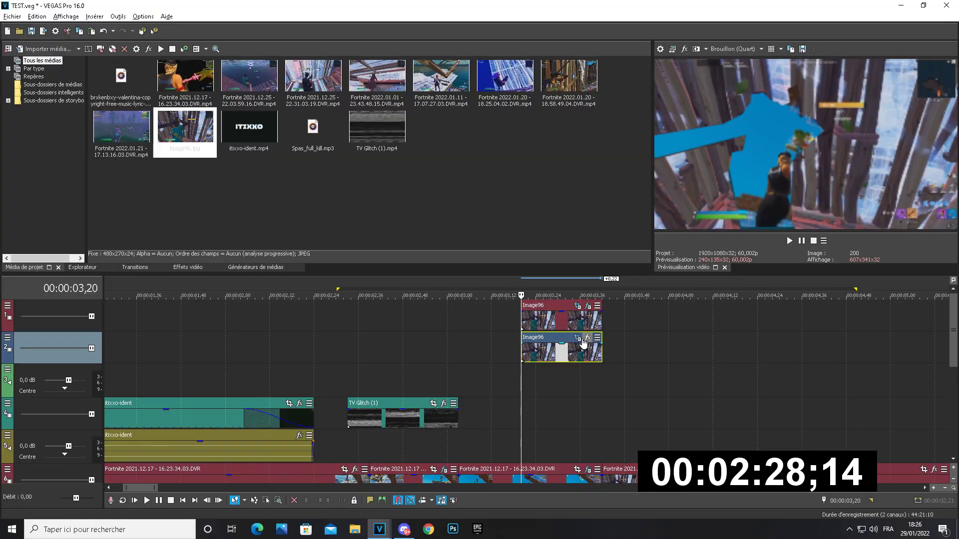
Replace the upper Image96 event's effects with the [hachi] bjorn transition (top track) package and preview the transition.
click(587, 338)
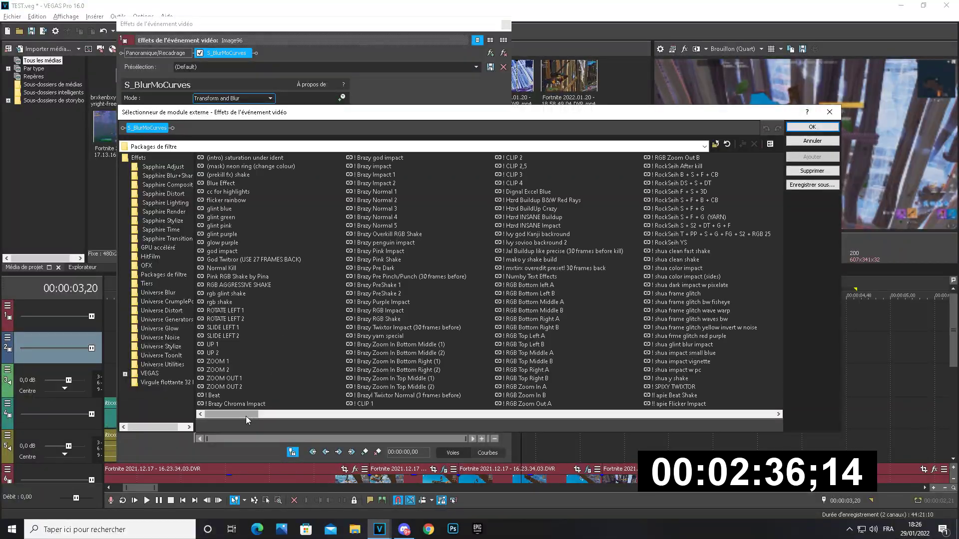
drag(359, 387, 420, 380)
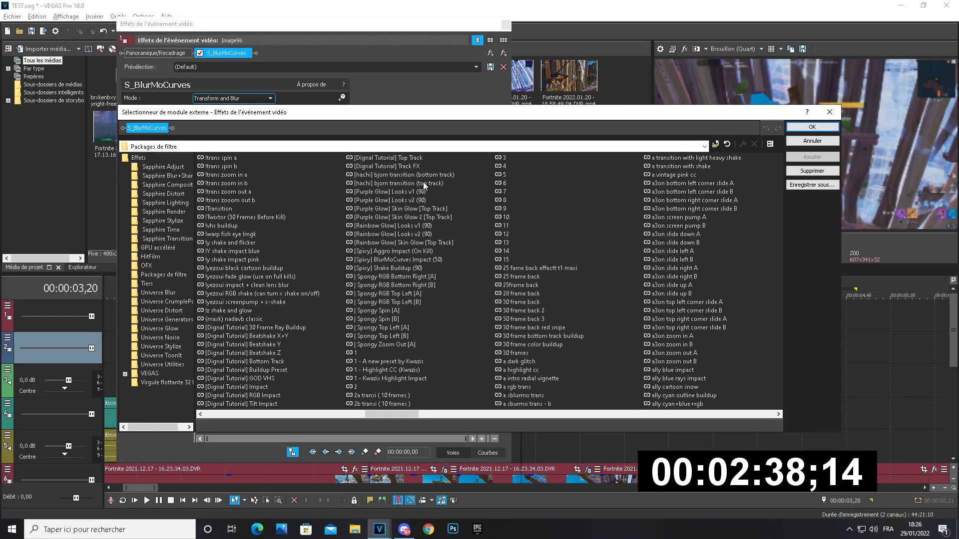
click(812, 128)
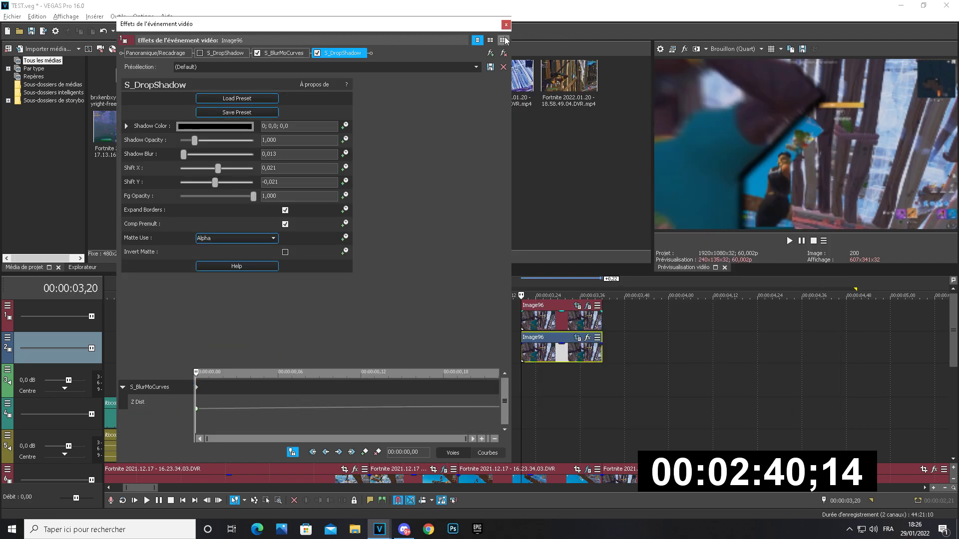
click(506, 24)
key(space)
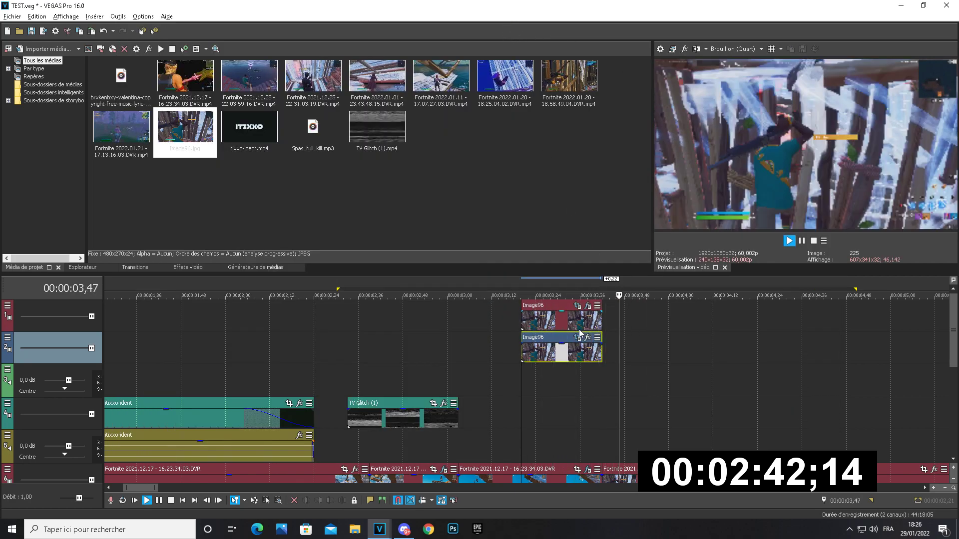
key(space)
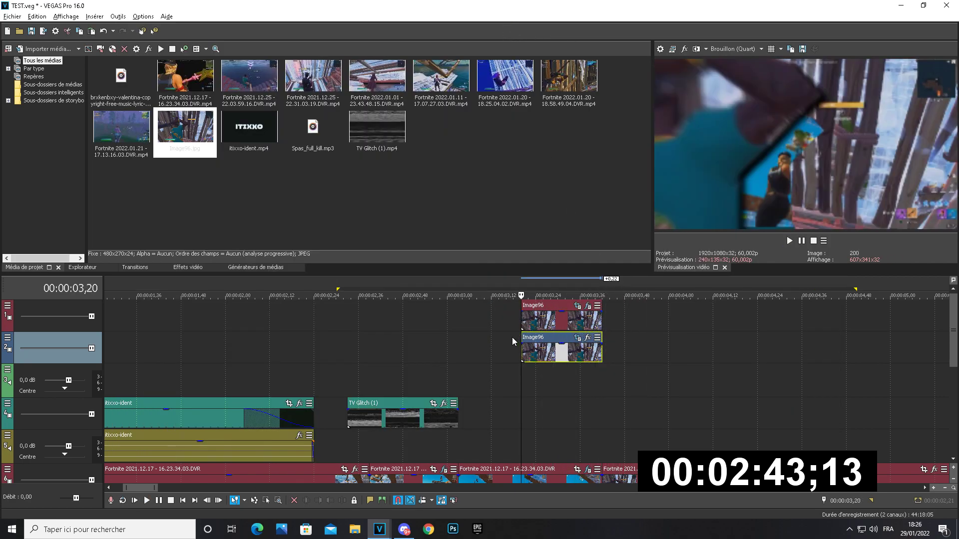
Apply the [hachi] bjorn transition (bottom track) effect package to the lower Image96 event.
click(588, 343)
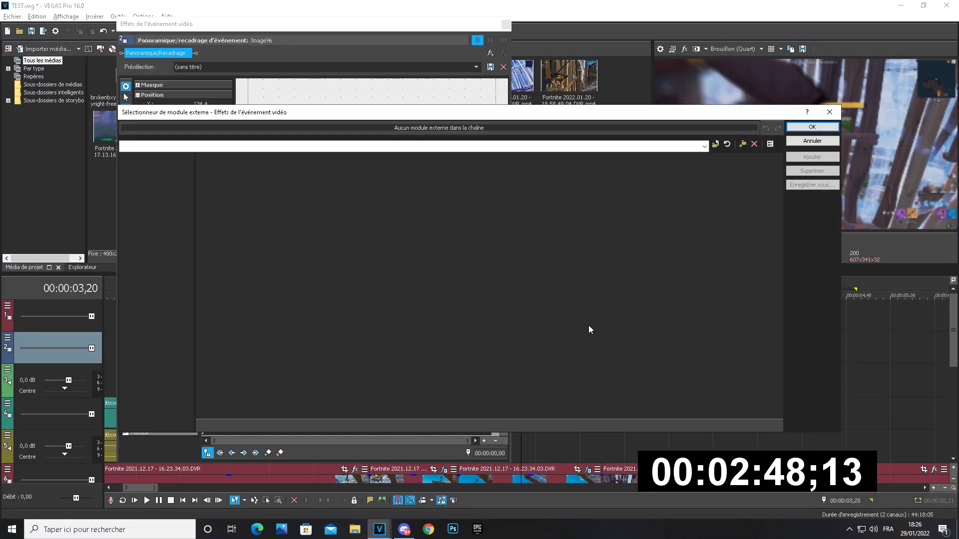
drag(244, 414, 384, 413)
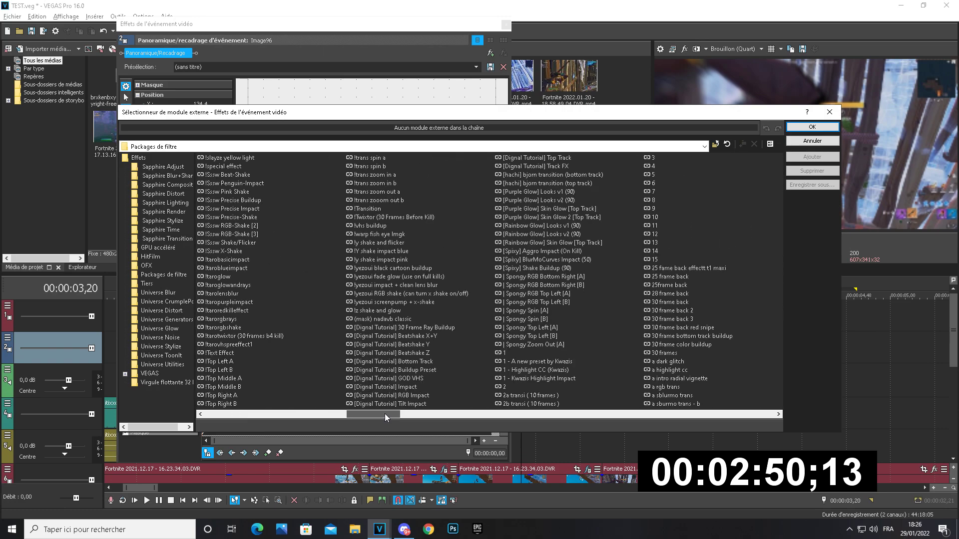
click(837, 129)
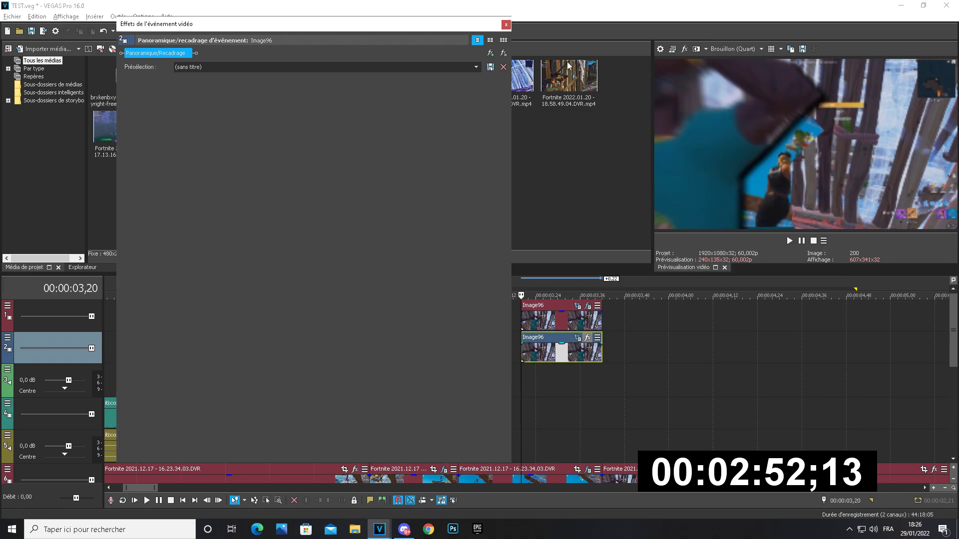
click(505, 24)
Play back the finished transition over a time selection from 00:00:03,17 to 00:00:03,50 and check a frame inside it.
drag(632, 384, 509, 383)
key(space)
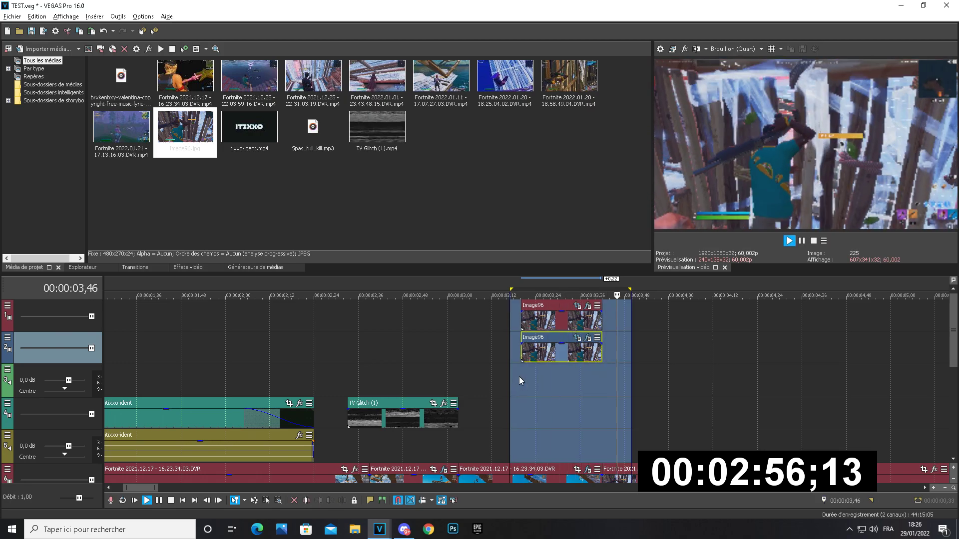
key(space)
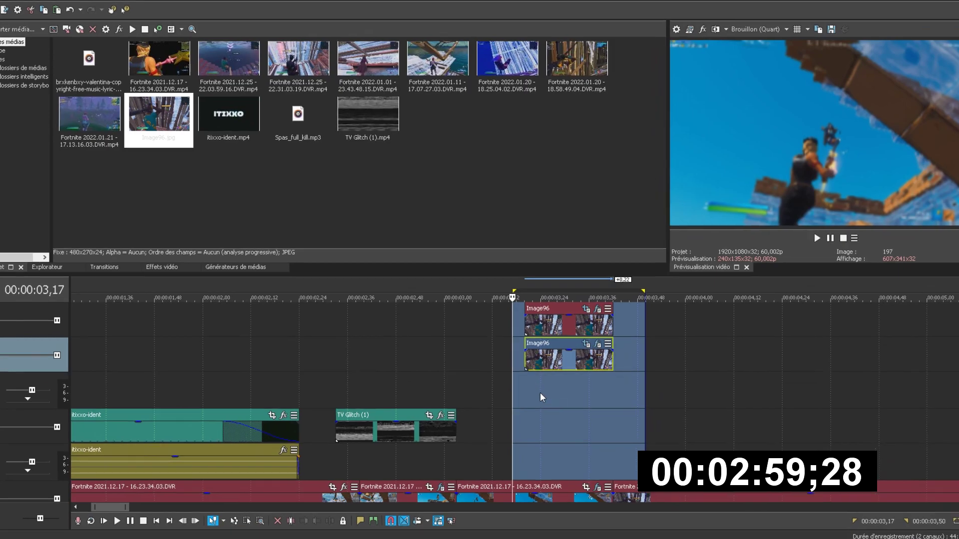
click(541, 393)
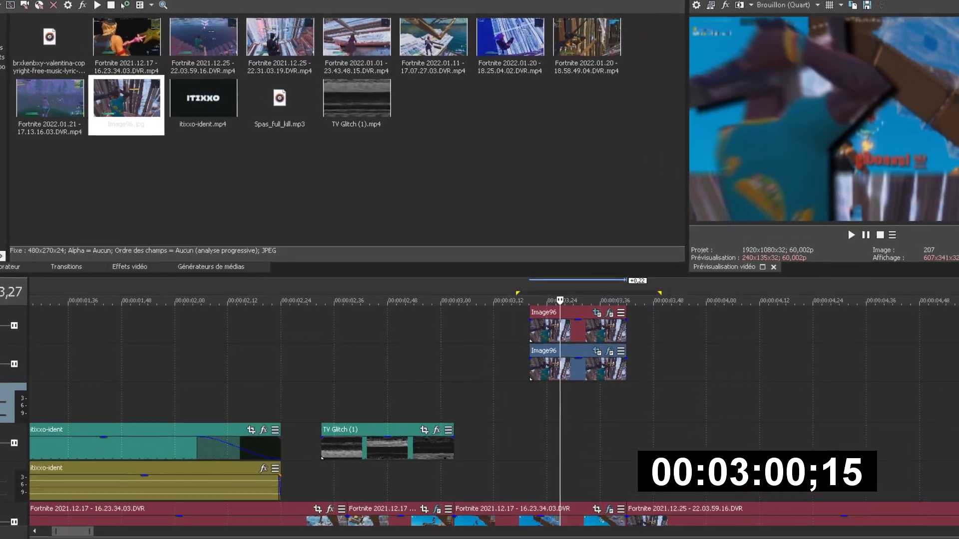
scroll(592, 341, down, 1)
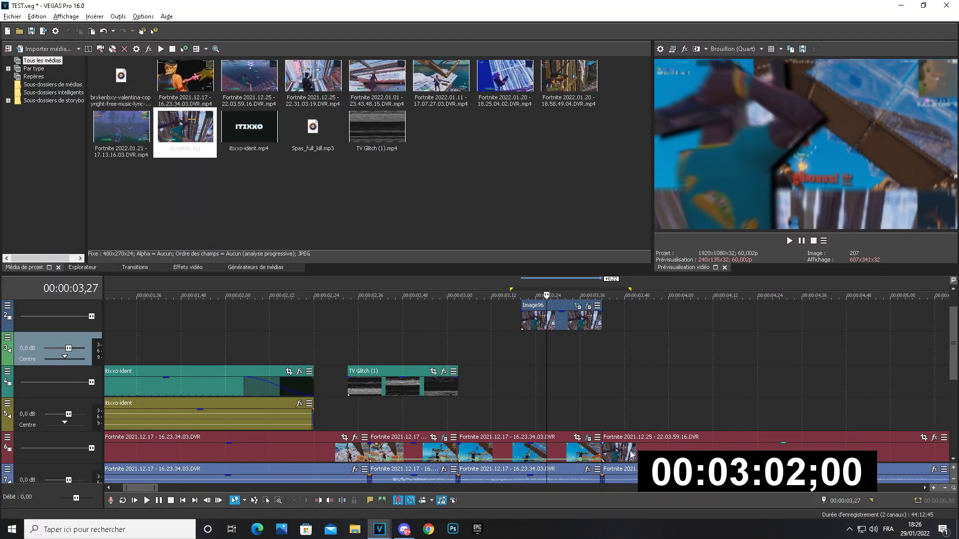
Play the 22.03.59.16 clip from 00:00:03,42, split it at the kill at 00:00:05,39 and trim its end to about 6.4 seconds.
click(601, 454)
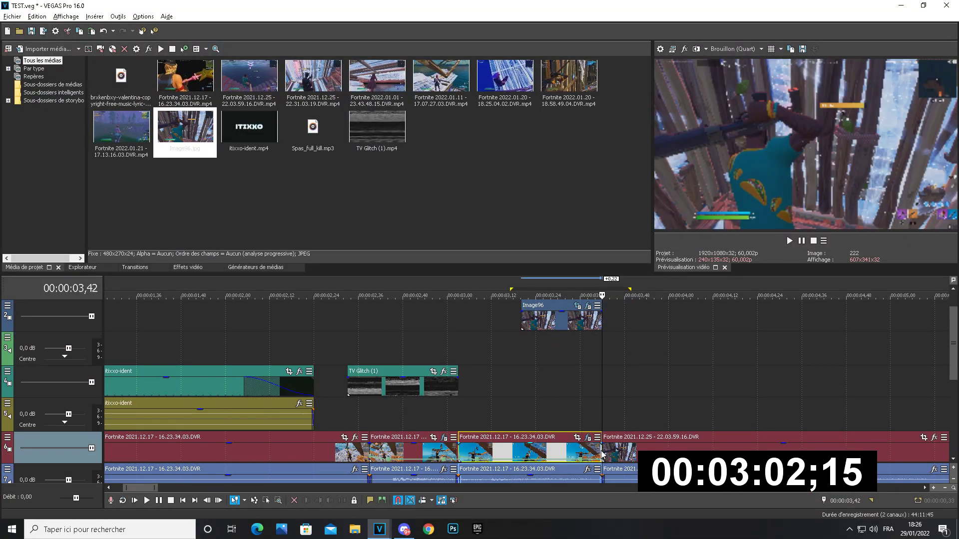
scroll(652, 449, down, 3)
key(space)
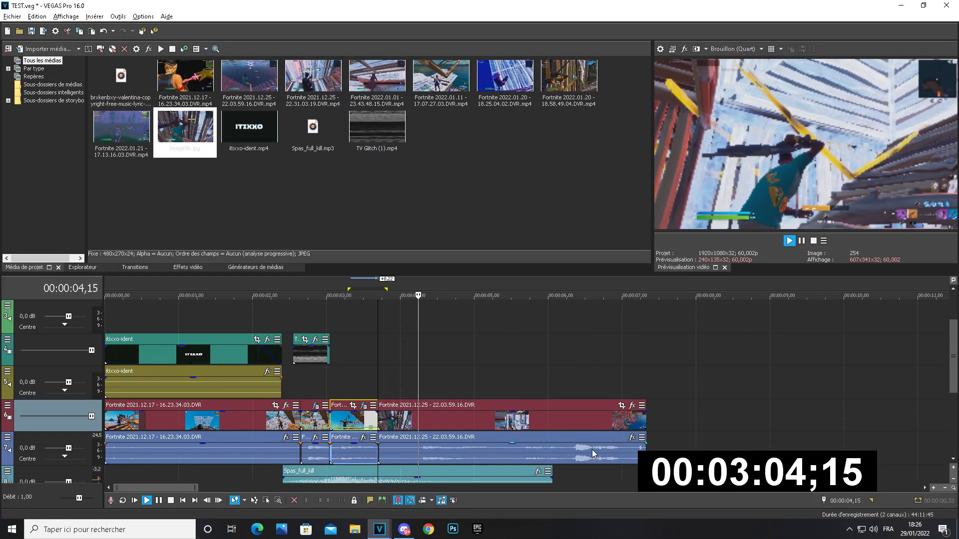
scroll(618, 414, down, 1)
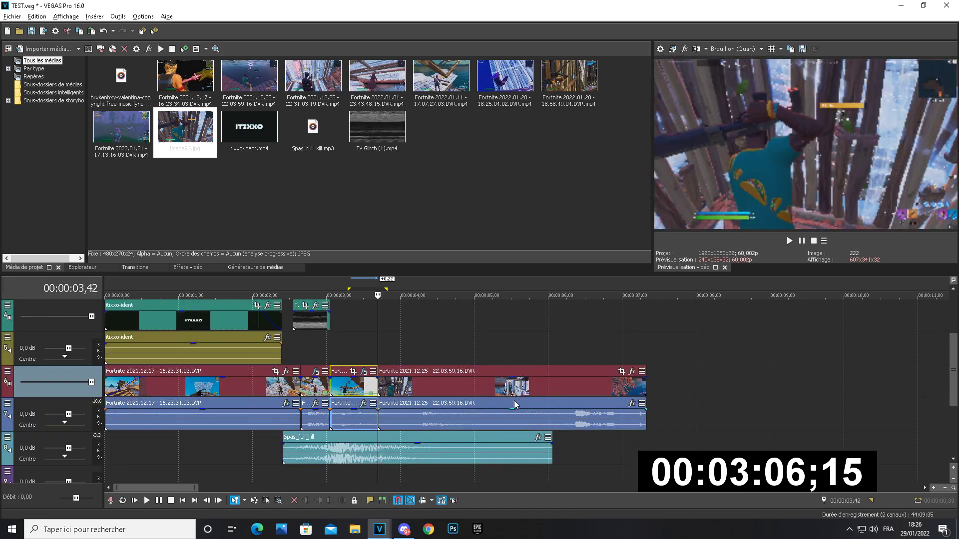
click(514, 401)
key(space)
key(space)
key(s)
drag(646, 385, 577, 384)
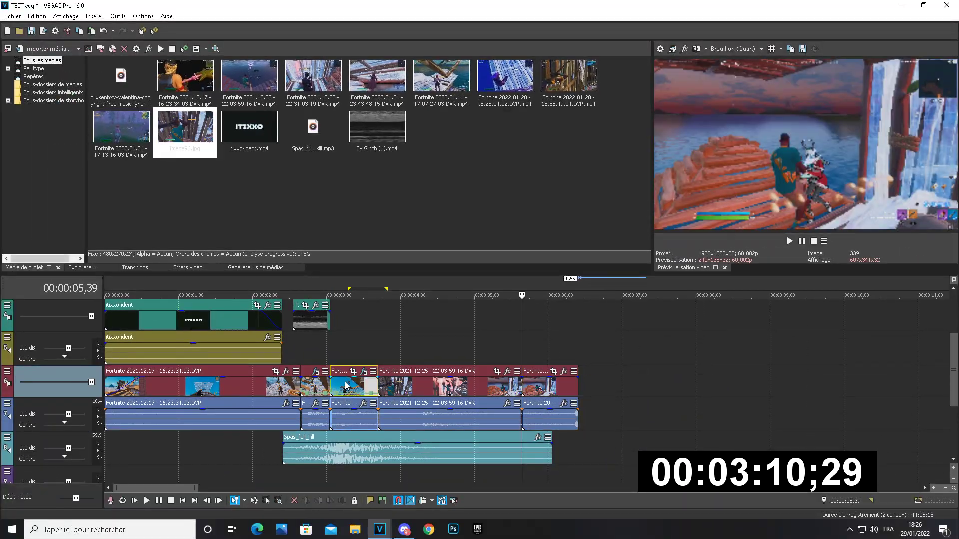
Copy the third Fortnite clip and paste its event attributes onto the segment after the 00:00:05,39 split.
right_click(327, 400)
click(400, 409)
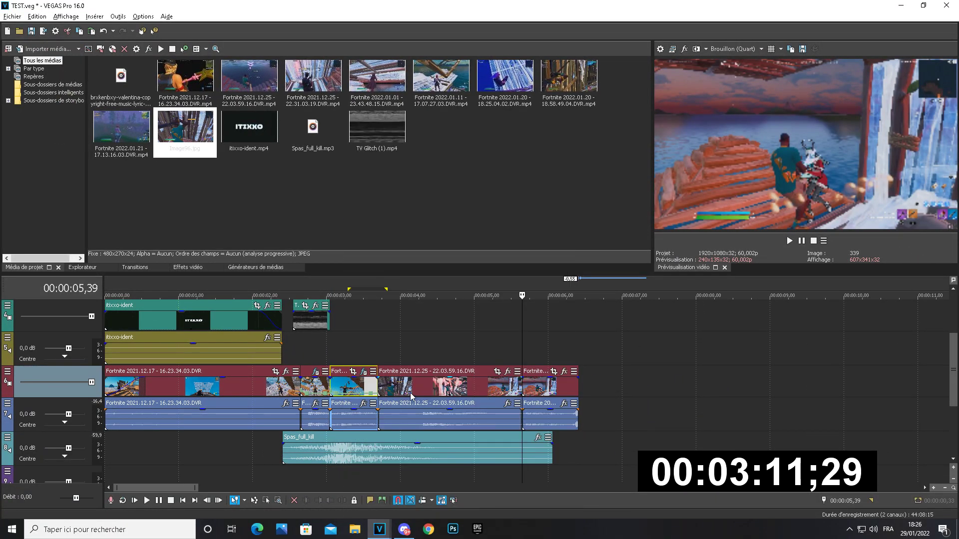
right_click(529, 393)
Shorten the Spas_full_kill sound and paste a copy from about 4.9 seconds, overlapping the first one's end in a short crossfade.
click(511, 439)
right_click(505, 450)
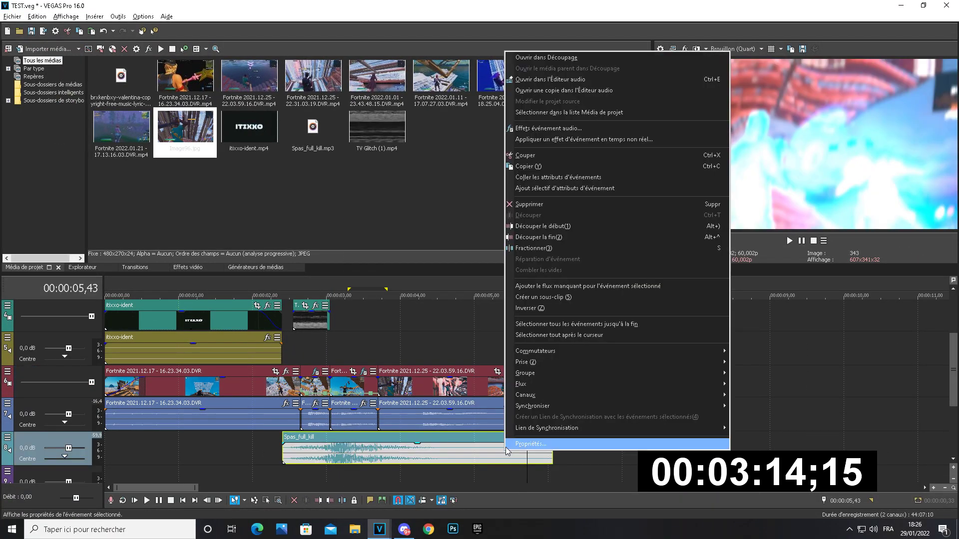
click(529, 166)
drag(553, 455, 502, 454)
click(513, 445)
key(ctrl+v)
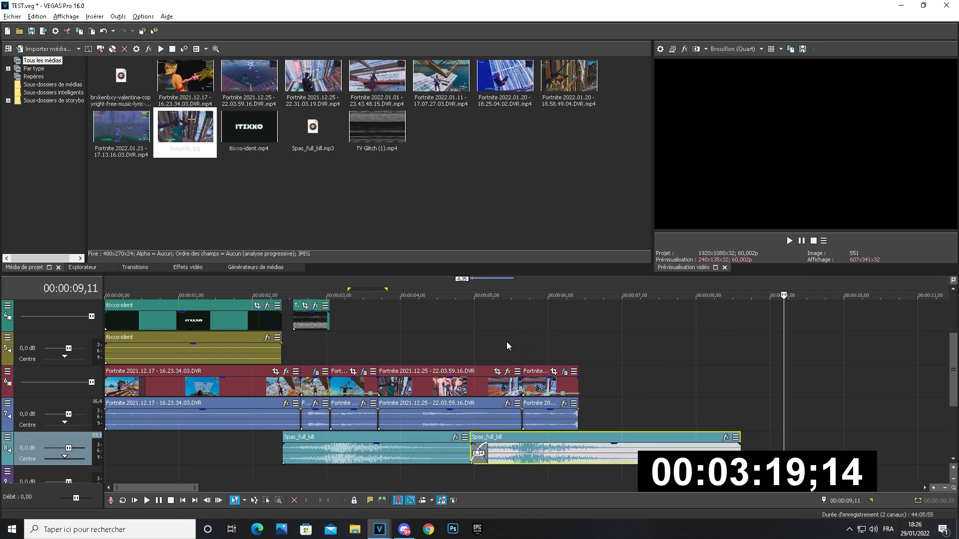
Play back the second kill with its sound from 00:00:05,26 and split the 22.03.59.16 clip at that point.
click(507, 345)
key(space)
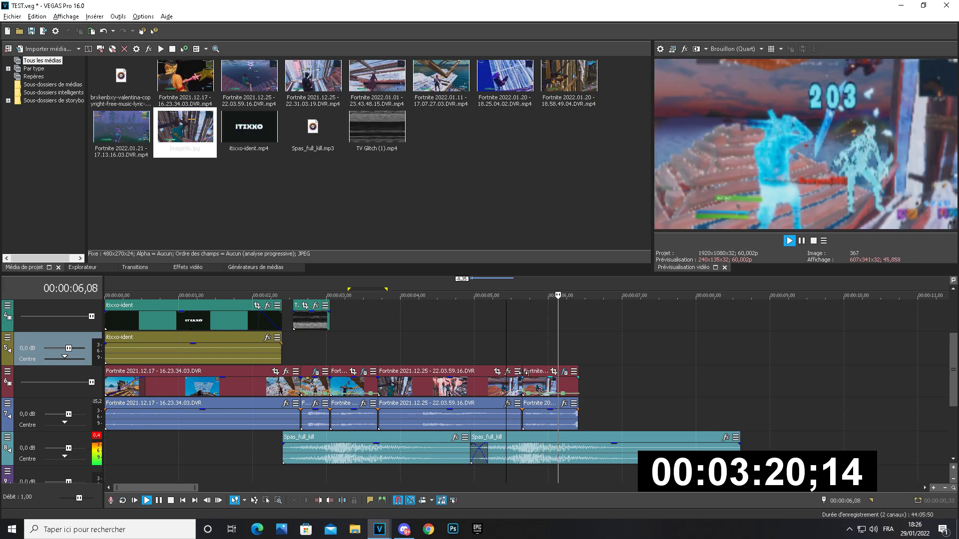
key(space)
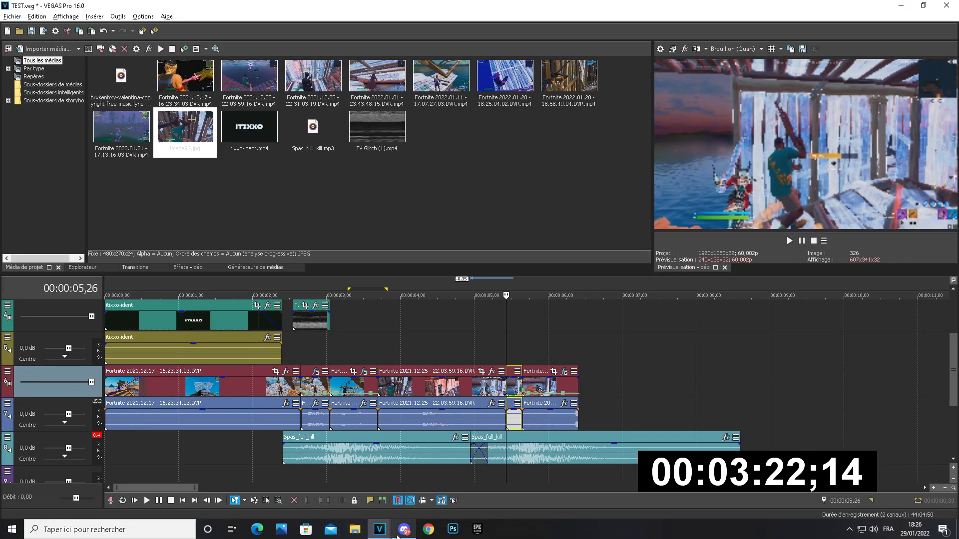
Switch to the BRUCKY.veg project and copy the short video event at 00:00:19,03, before marker 8.
key(s)
mouse_move(379, 528)
click(423, 486)
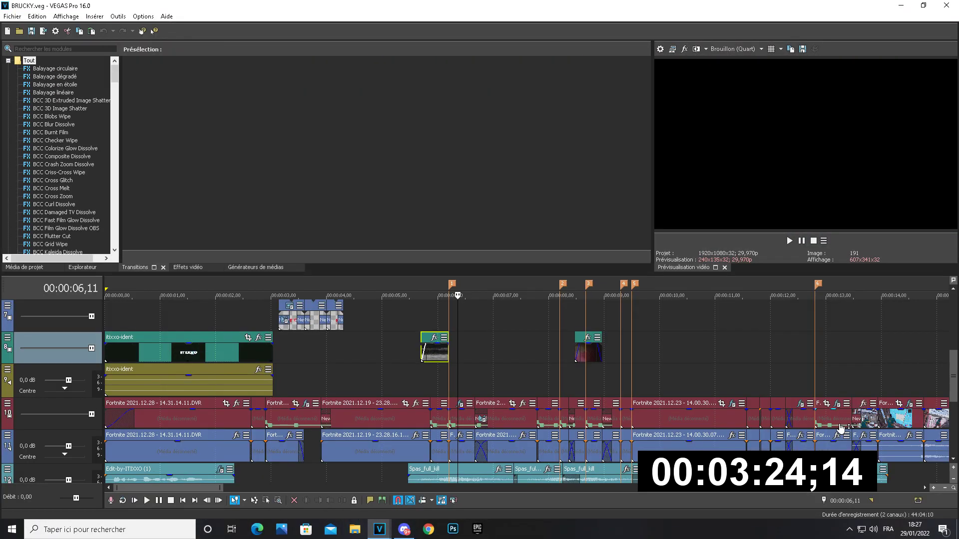
scroll(846, 416, down, 2)
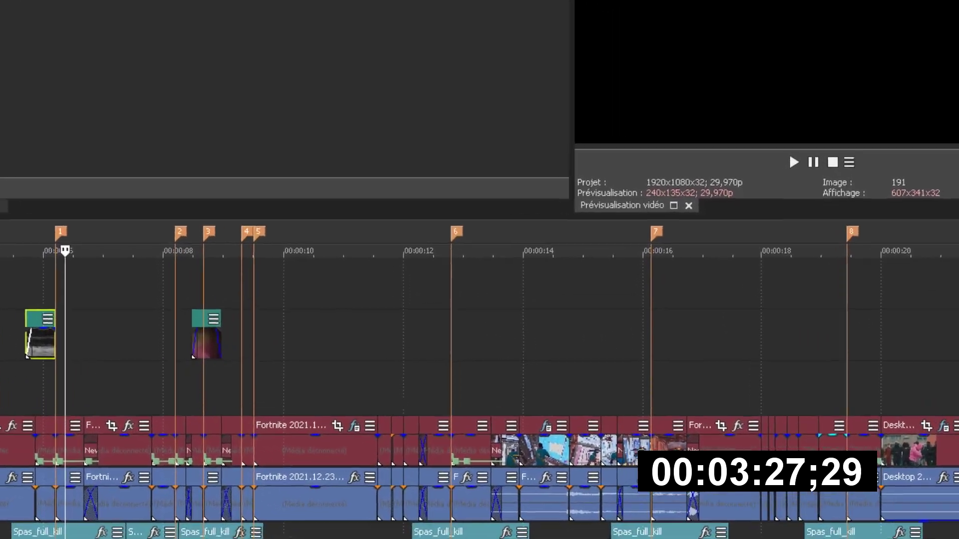
right_click(699, 448)
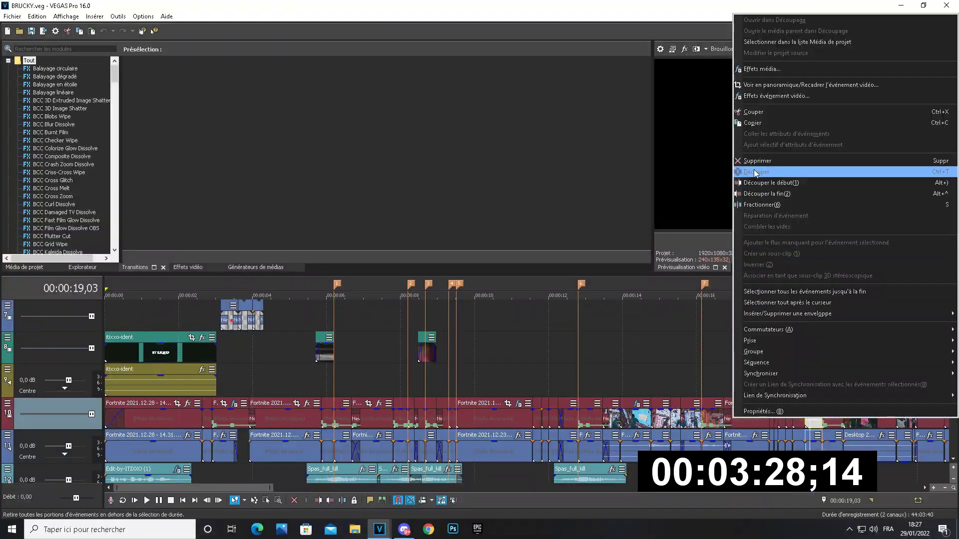
Return to the TEST.veg project, paste the event attributes onto the short segment at 00:00:05,26 and play it back from 00:00:05,16.
click(380, 529)
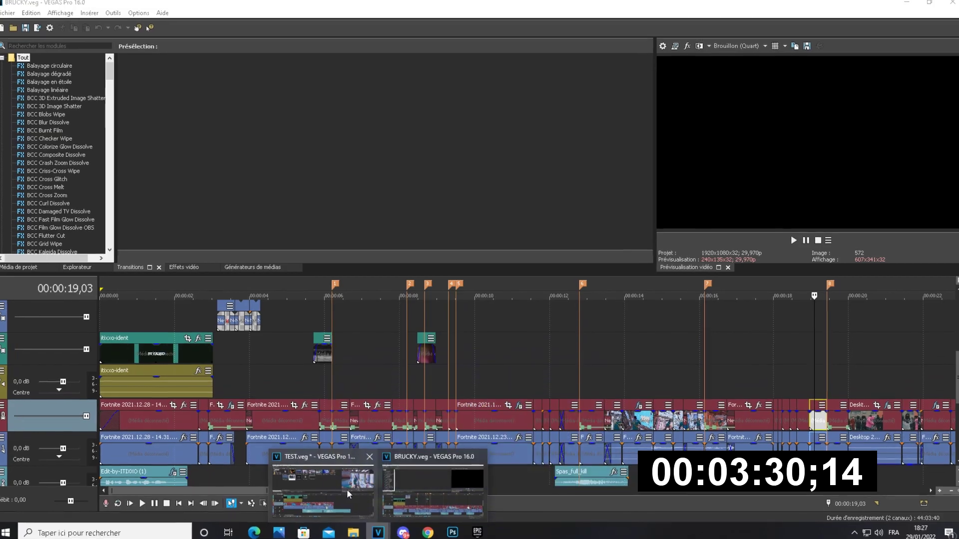
click(349, 487)
right_click(514, 419)
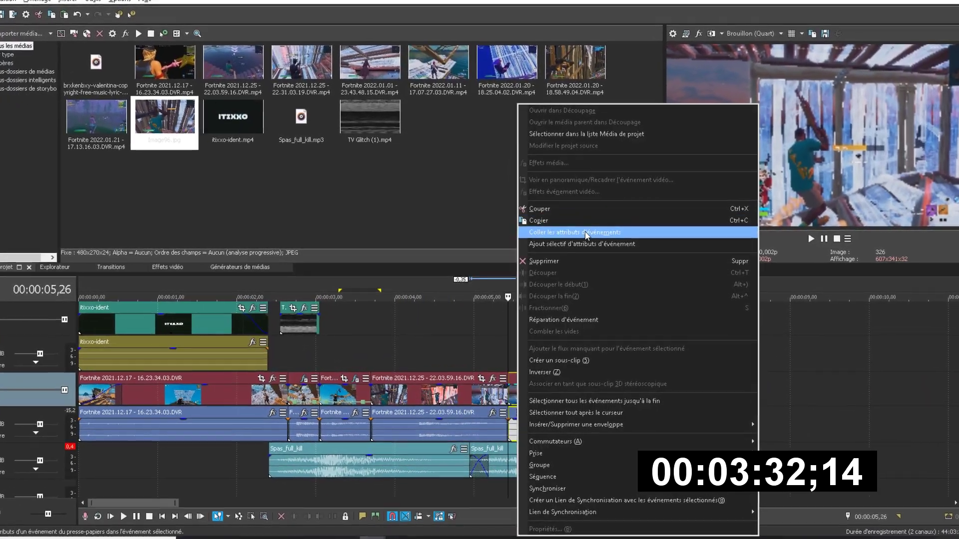
click(618, 354)
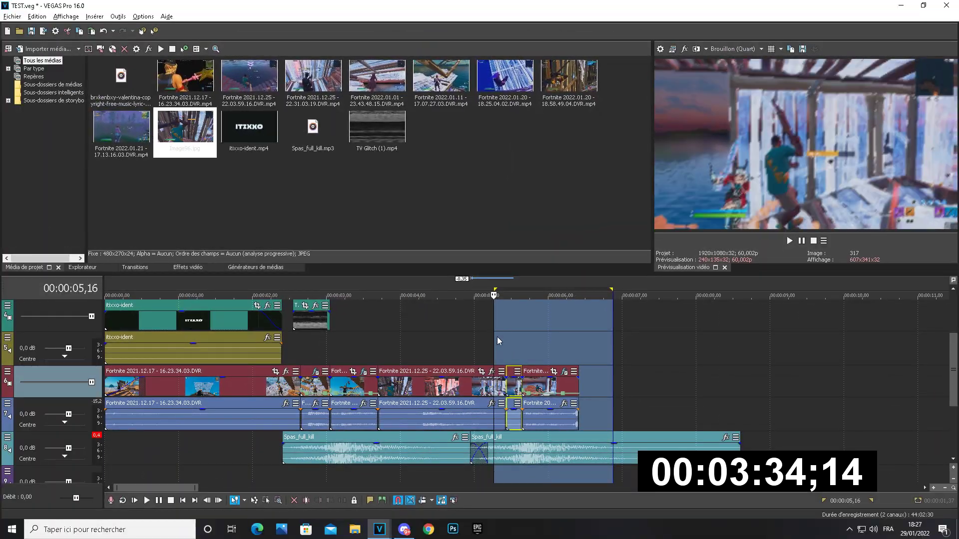
click(497, 337)
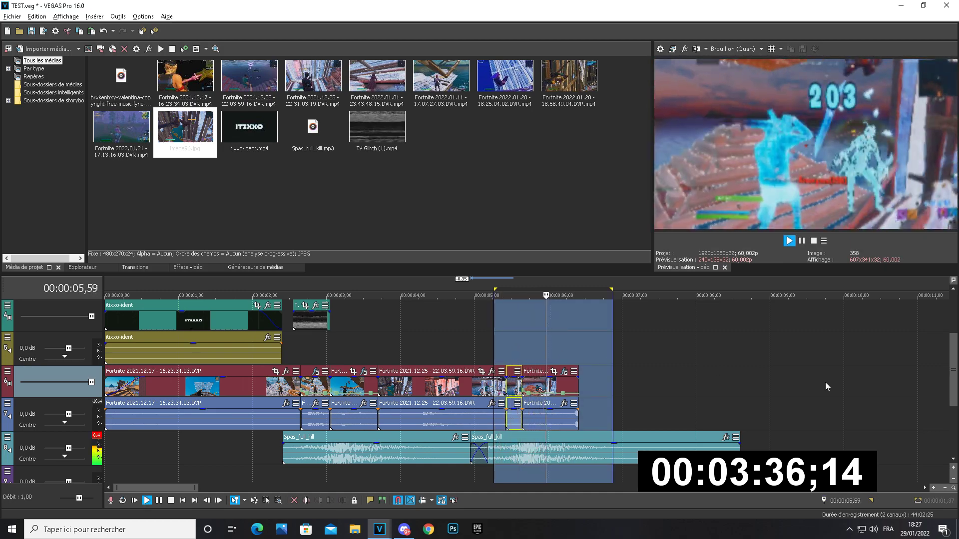
Lower the gain of both Spas_full_kill sounds, the first to -3,5 dB, and play back from about 3.6 seconds.
drag(598, 444, 598, 448)
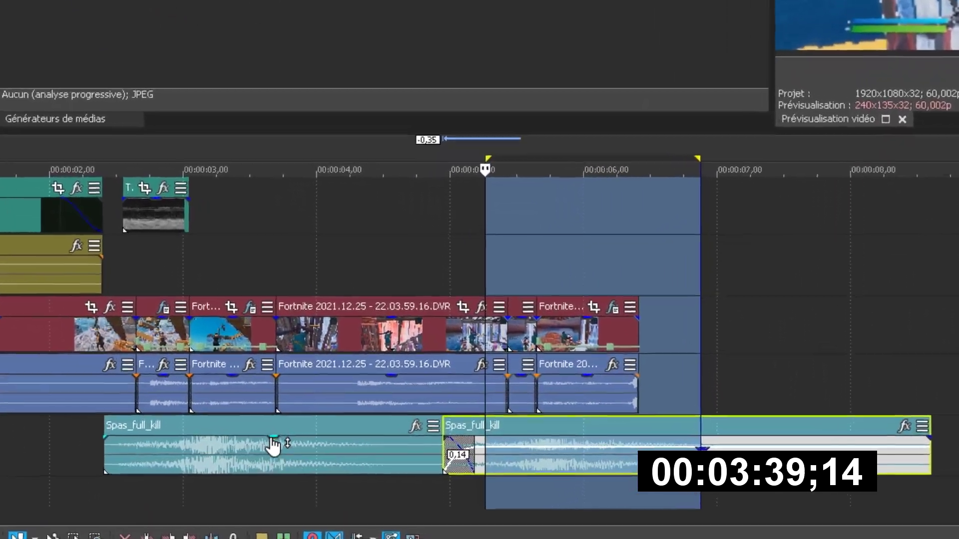
drag(274, 442, 275, 455)
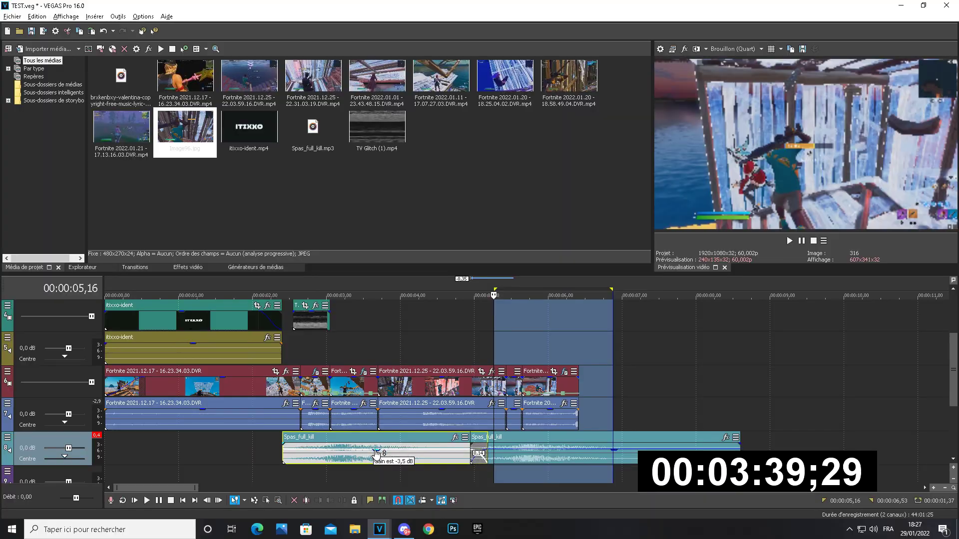
click(371, 333)
key(space)
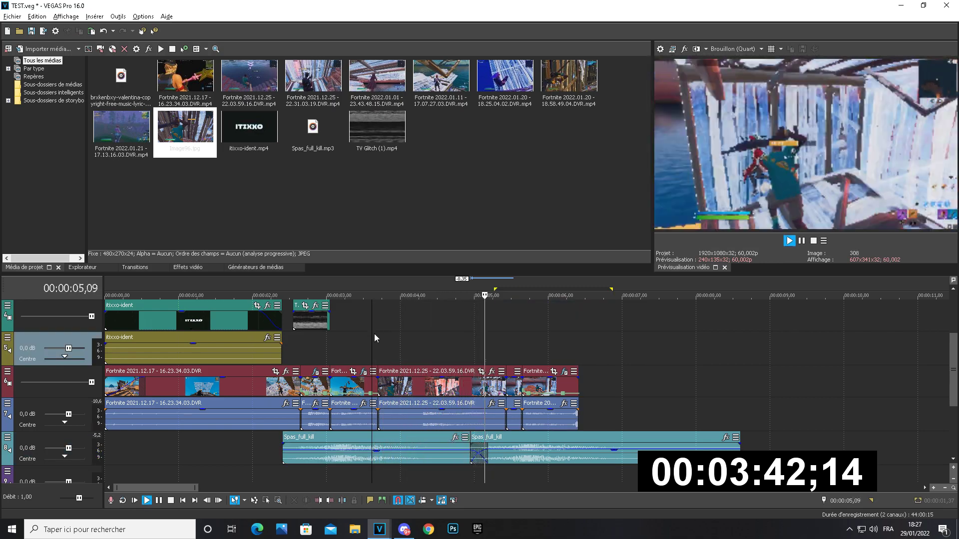
Move the Fortnite 22.31.03.19 clip back to start at about 8.2 seconds and preview it from 00:00:11,08.
click(576, 392)
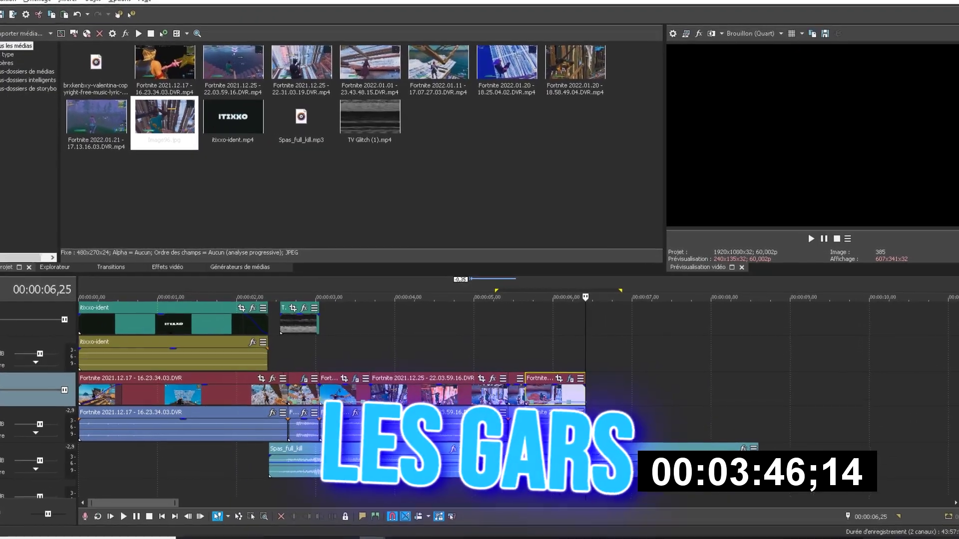
scroll(945, 411, down, 1)
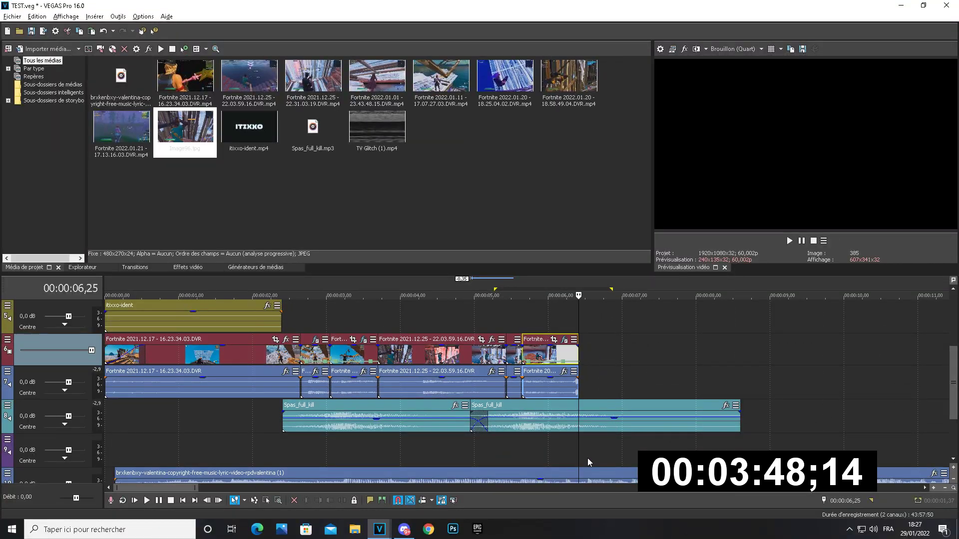
scroll(588, 389, down, 6)
drag(423, 350, 260, 362)
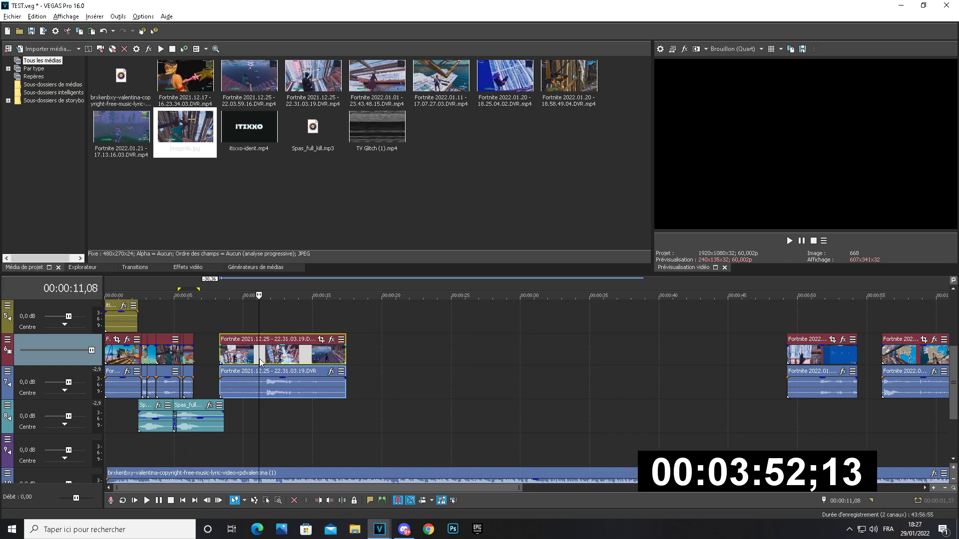
scroll(391, 385, up, 3)
key(space)
key(space)
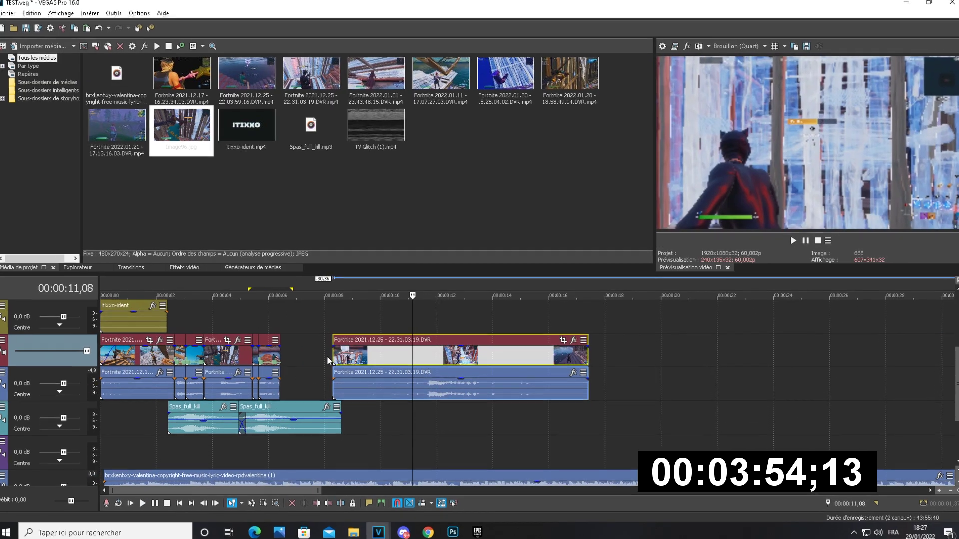
Trim the start of the 22.31.03.19 clip to 00:00:10,16 and move it against the previous clip's end at 00:00:06,25.
drag(328, 361, 391, 360)
key(space)
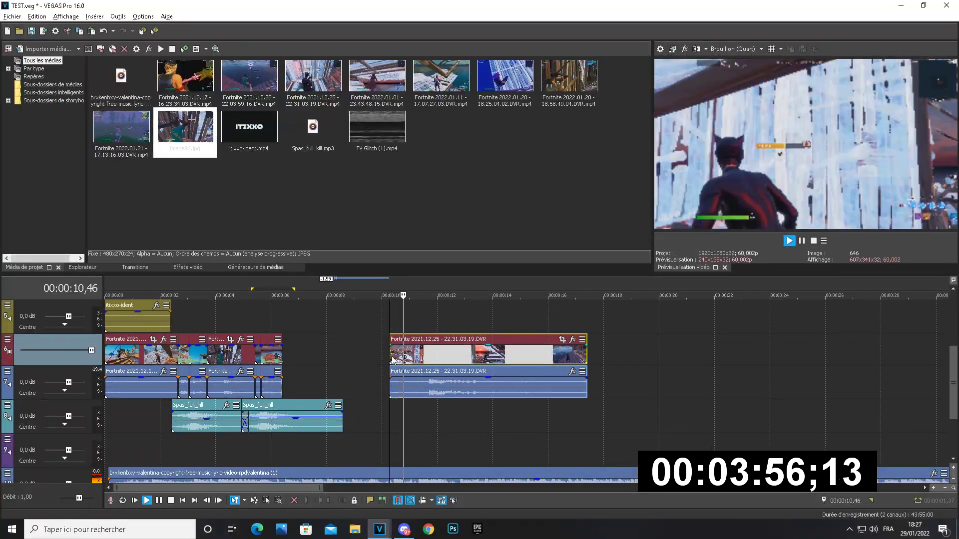
key(space)
drag(430, 359, 305, 355)
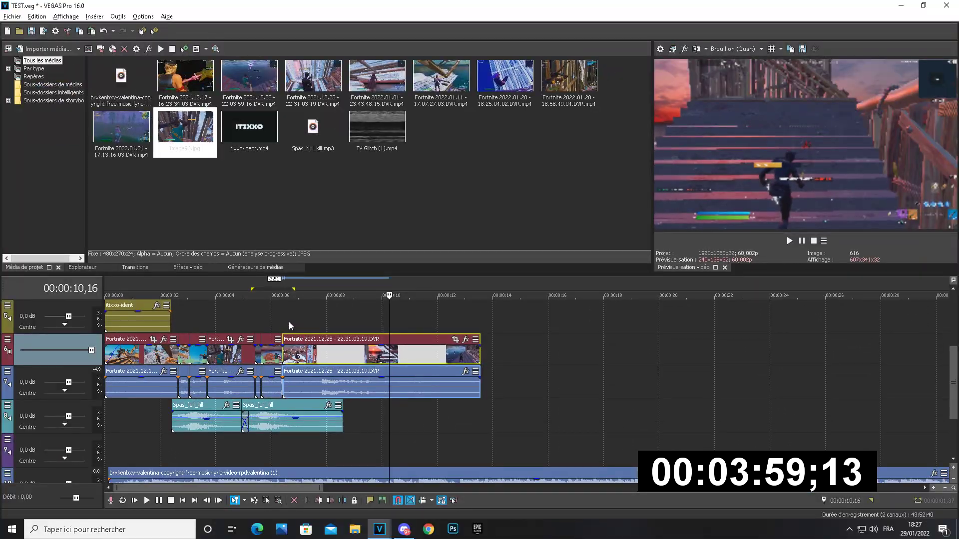
Play the 22.31.03.19 clip up to its kill and overlap its start with the previous clip in a 0,07 crossfade.
click(272, 325)
key(space)
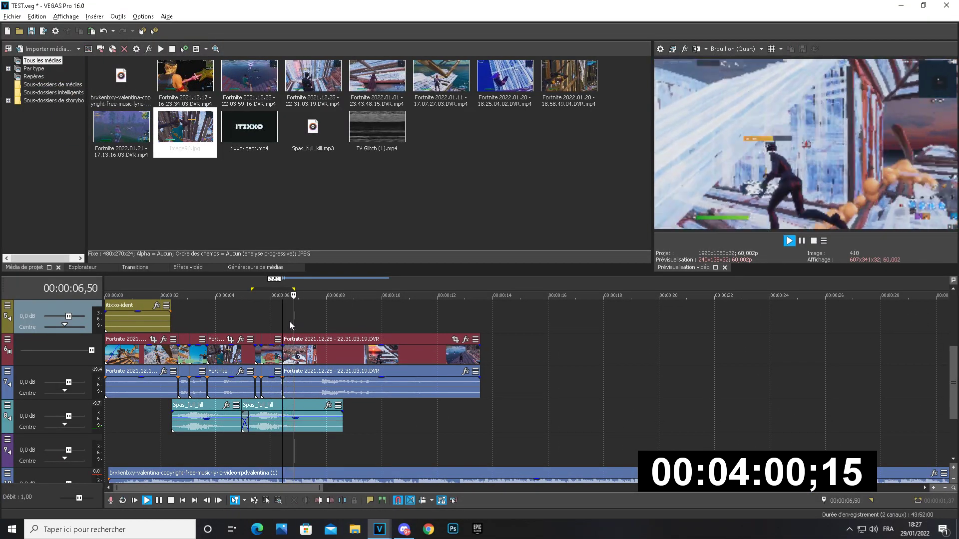
scroll(335, 412, up, 2)
click(528, 362)
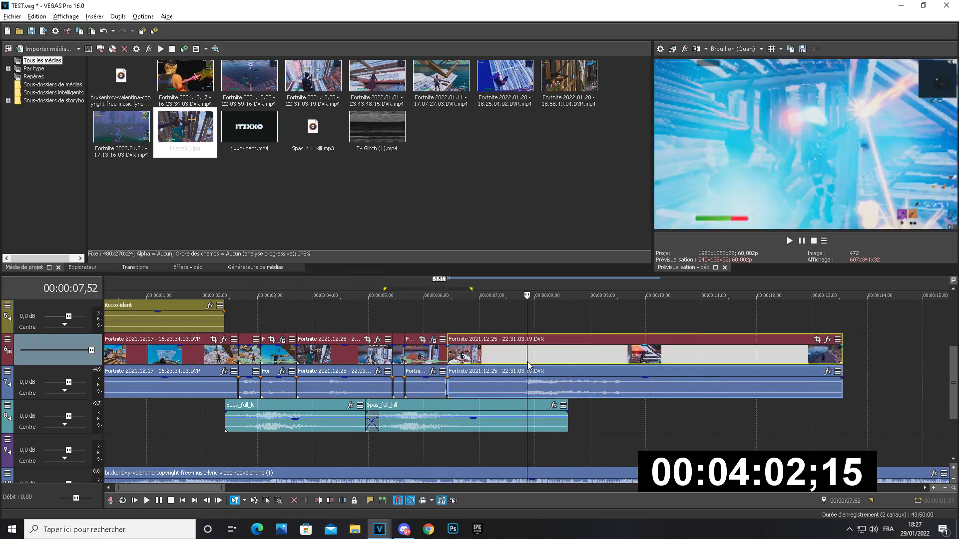
key(space)
mouse_move(553, 356)
mouse_down()
mouse_move(562, 358)
mouse_move(552, 341)
mouse_up()
key(space)
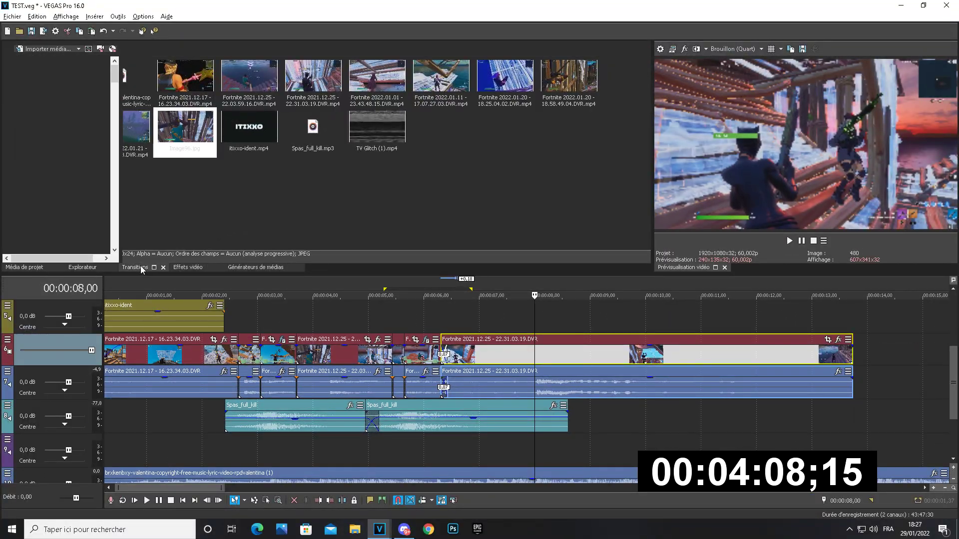
Apply the NewBlue MB Zoom transition with the Bottom Left to Top Right preset to the new crossfade and play it back.
click(136, 267)
drag(114, 70, 112, 161)
click(67, 108)
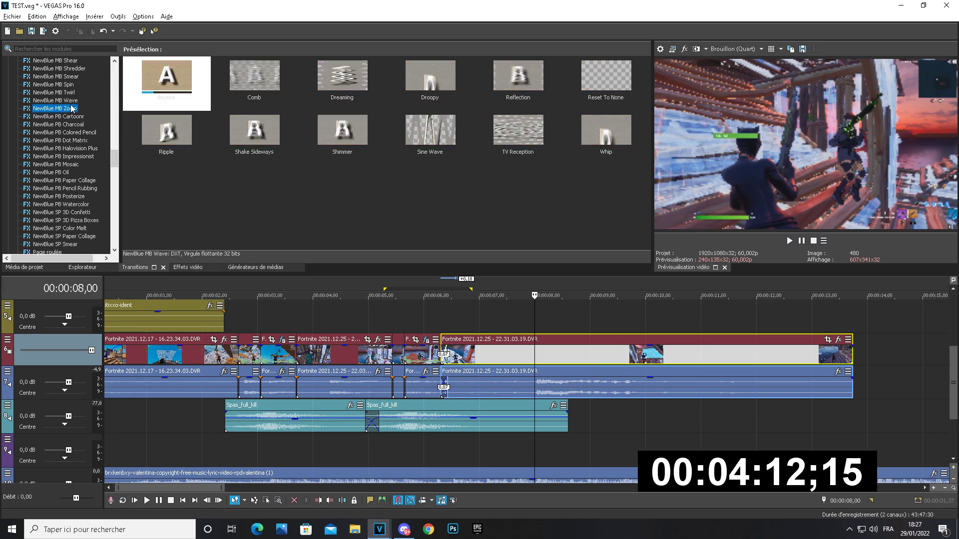
drag(431, 348, 443, 353)
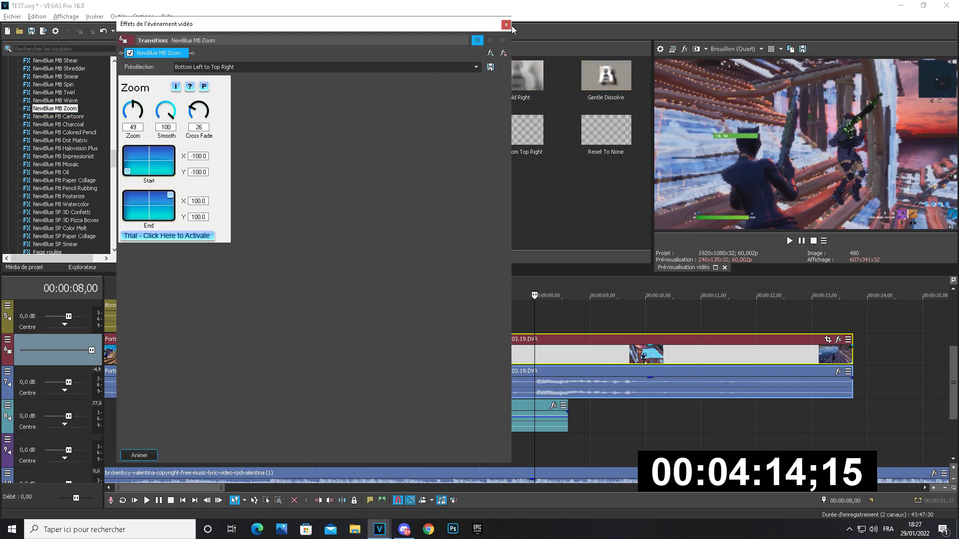
click(506, 25)
click(440, 326)
key(space)
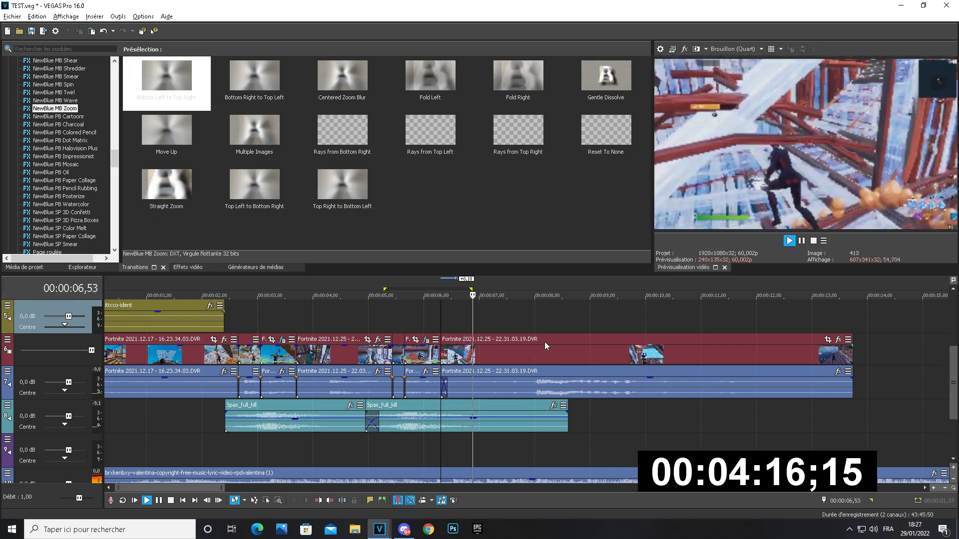
Split the 22.31.03.19 clip at the kill at 00:00:08,01 and trim its end to about 8.9 seconds.
click(535, 371)
key(space)
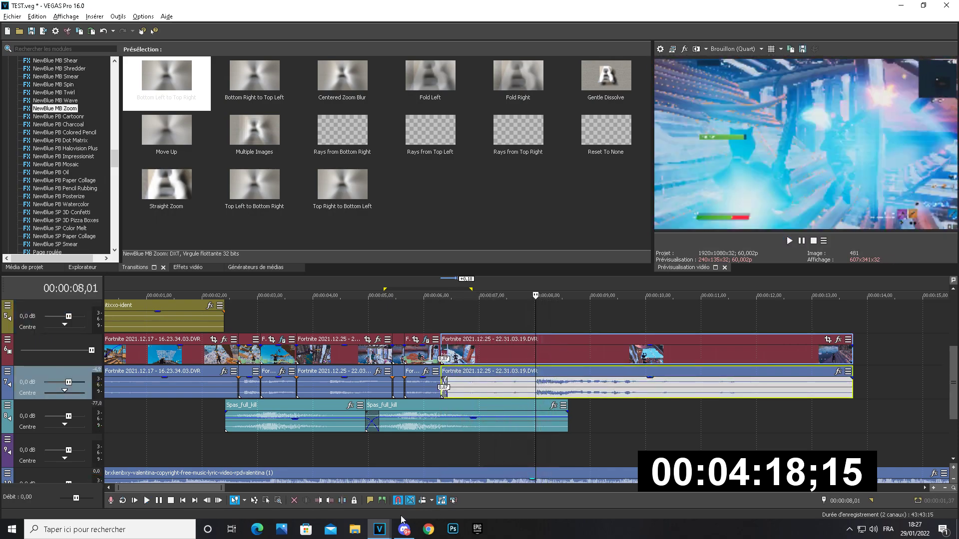
click(342, 500)
drag(852, 350, 583, 349)
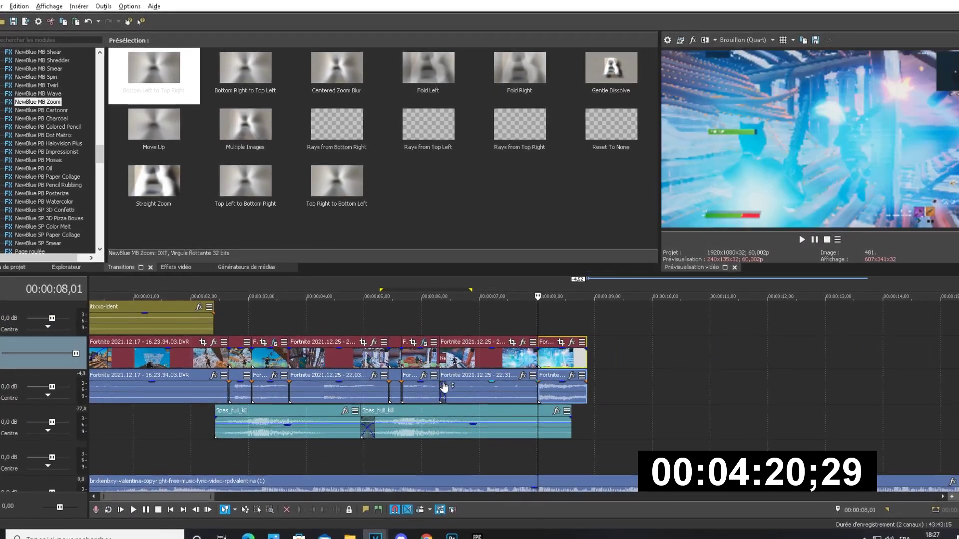
Copy the kill segment at 00:00:05,39 and paste its event attributes onto the segment after the 00:00:08,01 split.
right_click(405, 387)
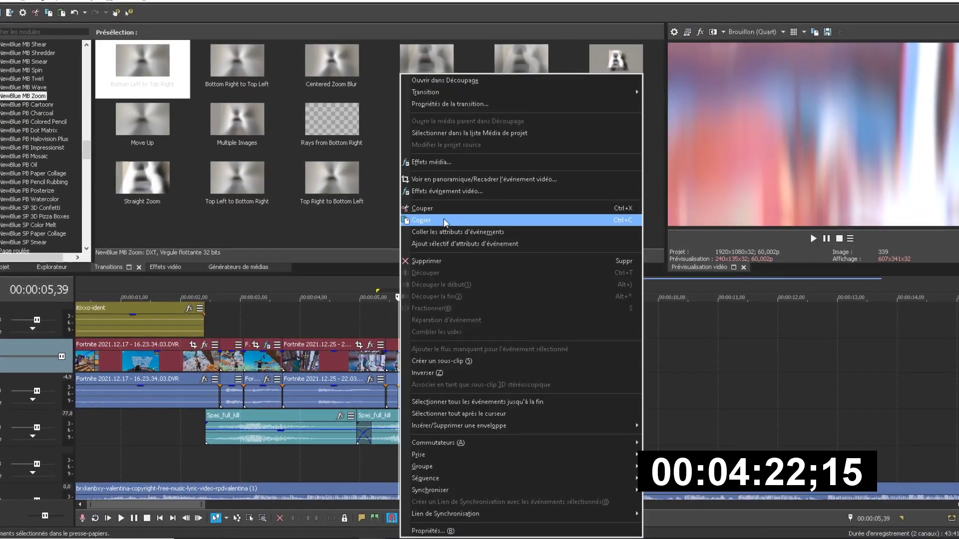
click(450, 218)
click(542, 360)
right_click(543, 362)
key(Escape)
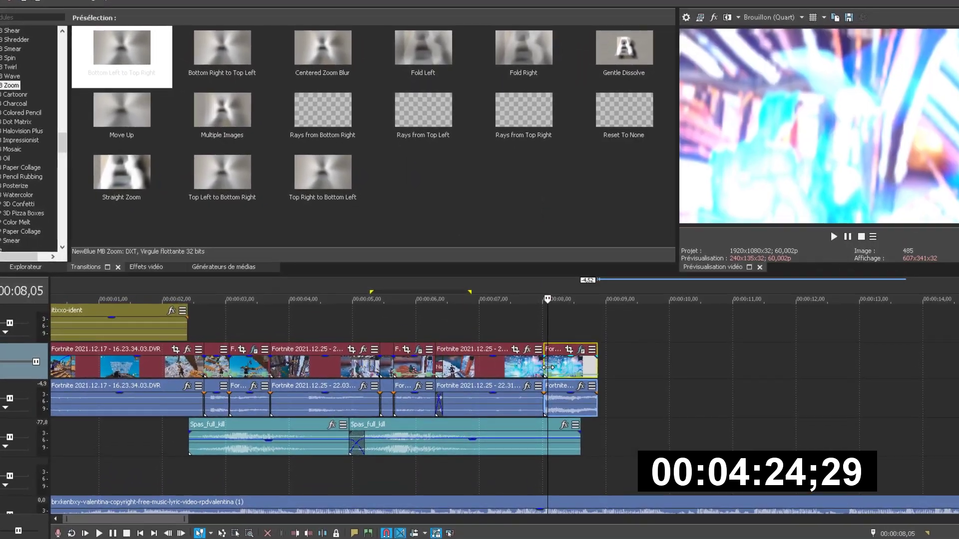
Copy the second Spas_full_kill sound, shorten the original, place the copy overlapping its end from about 7.3 seconds and play back the kill.
right_click(462, 436)
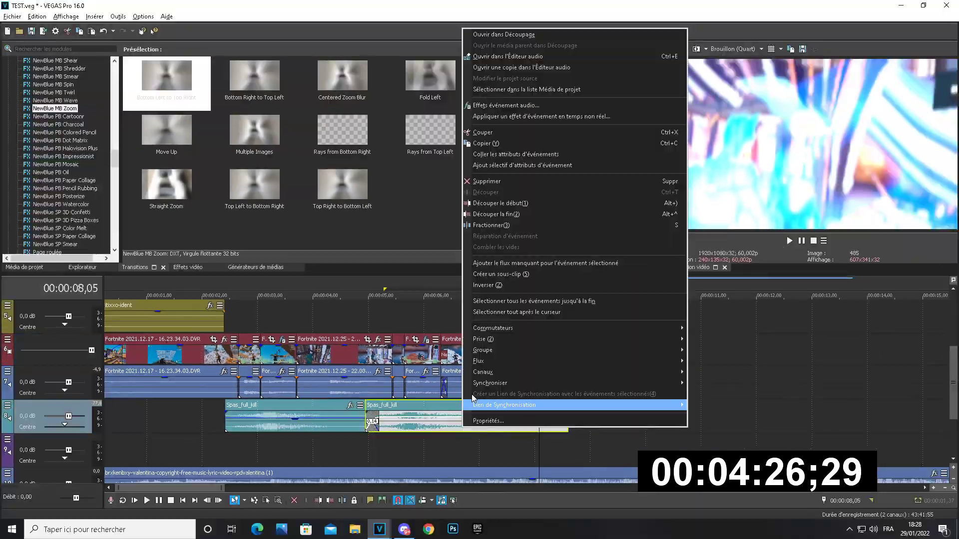
key(Escape)
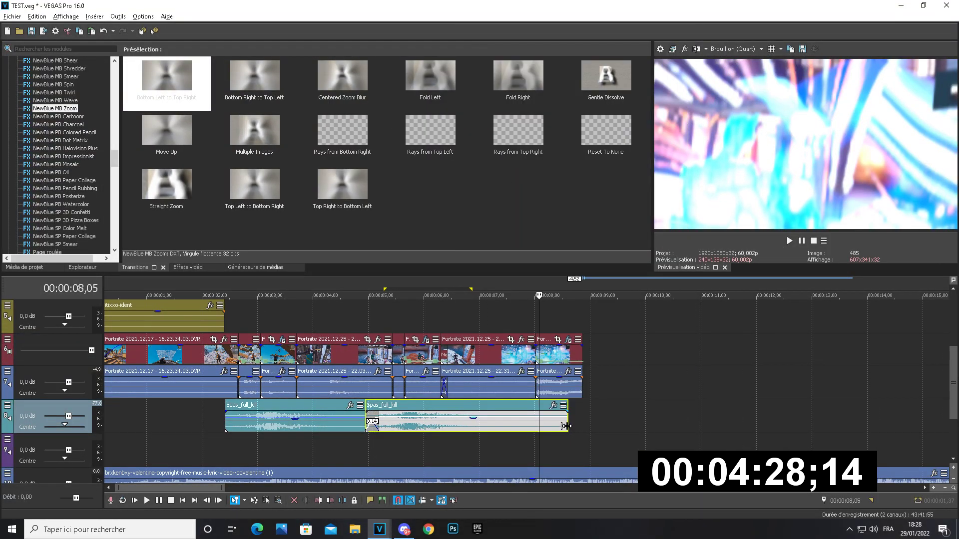
drag(564, 426, 505, 426)
key(ctrl+v)
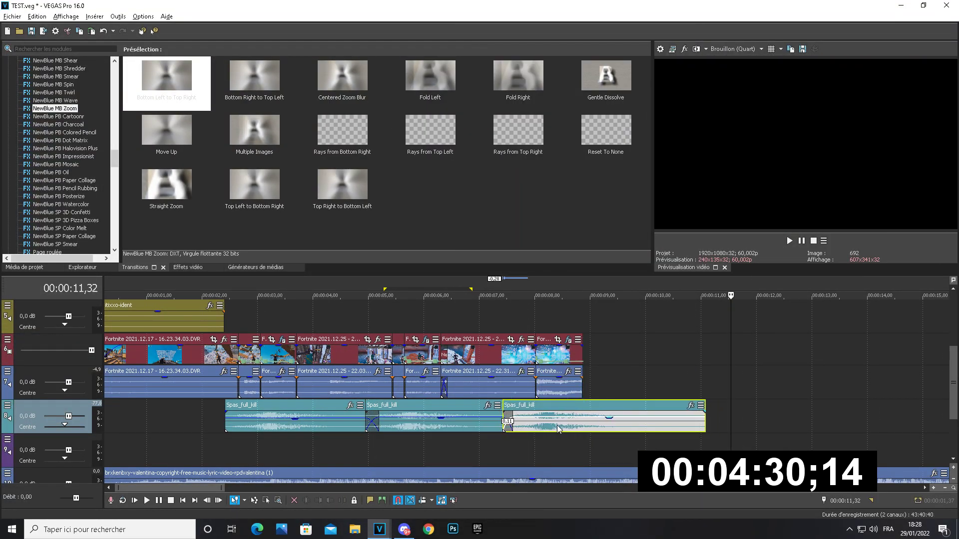
click(522, 319)
key(space)
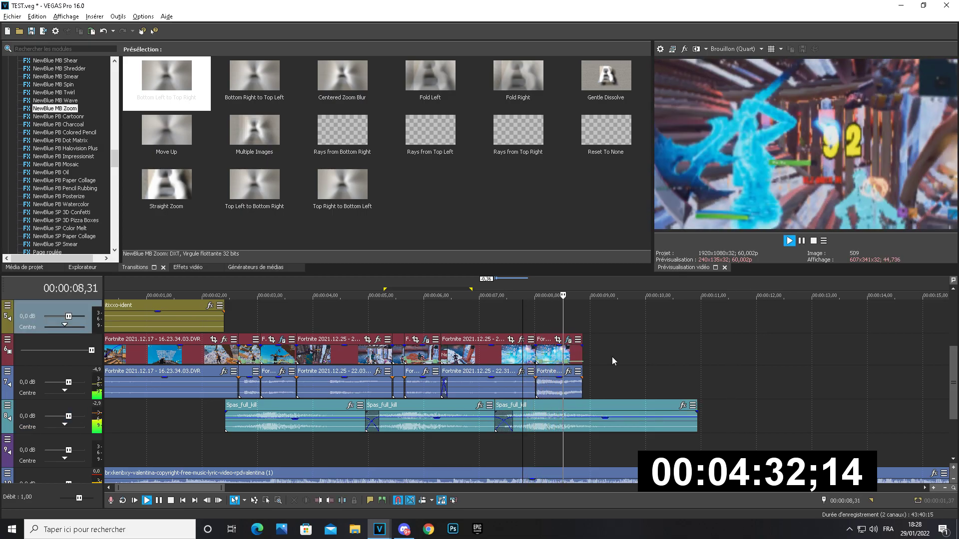
Split the 22.31.03.19 clip at 00:00:07,40 and copy the short segment before the kill.
click(518, 362)
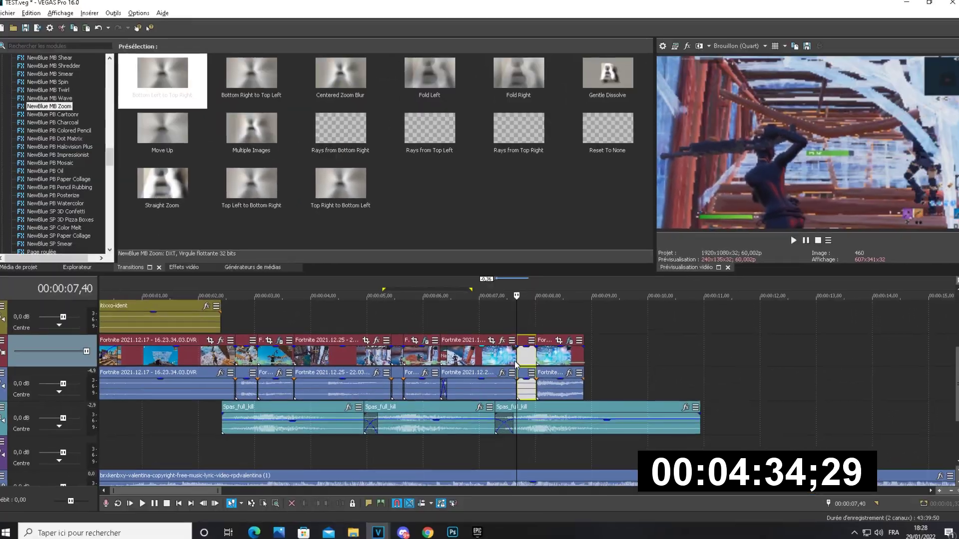
right_click(517, 362)
click(540, 222)
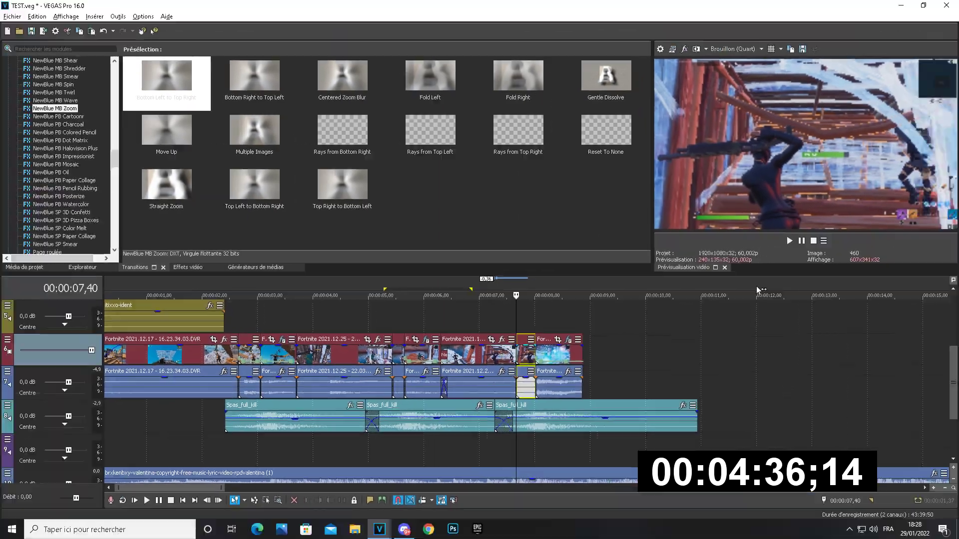
Paste the copied segment onto an upper track at 00:00:07,40.
scroll(954, 372, up, 1)
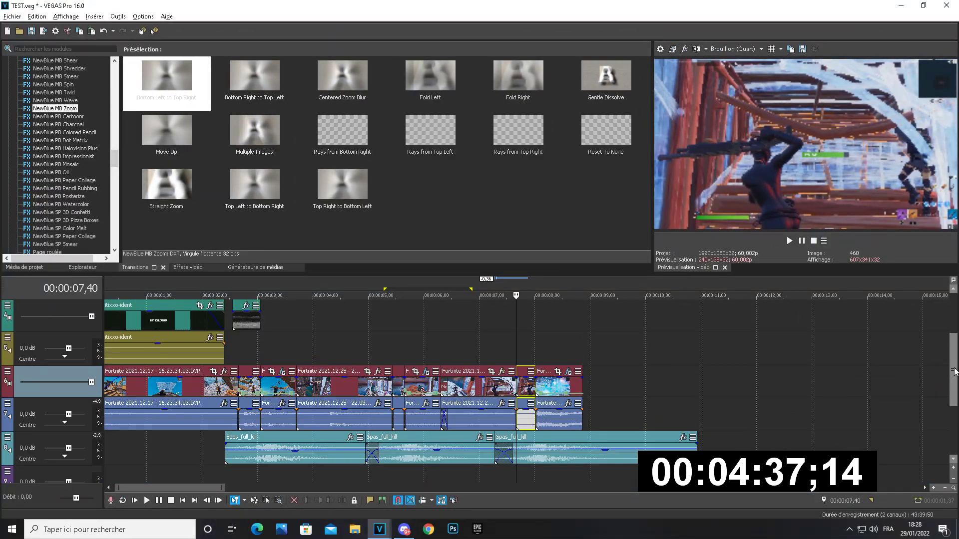
scroll(954, 373, up, 4)
scroll(954, 372, down, 7)
scroll(955, 343, up, 5)
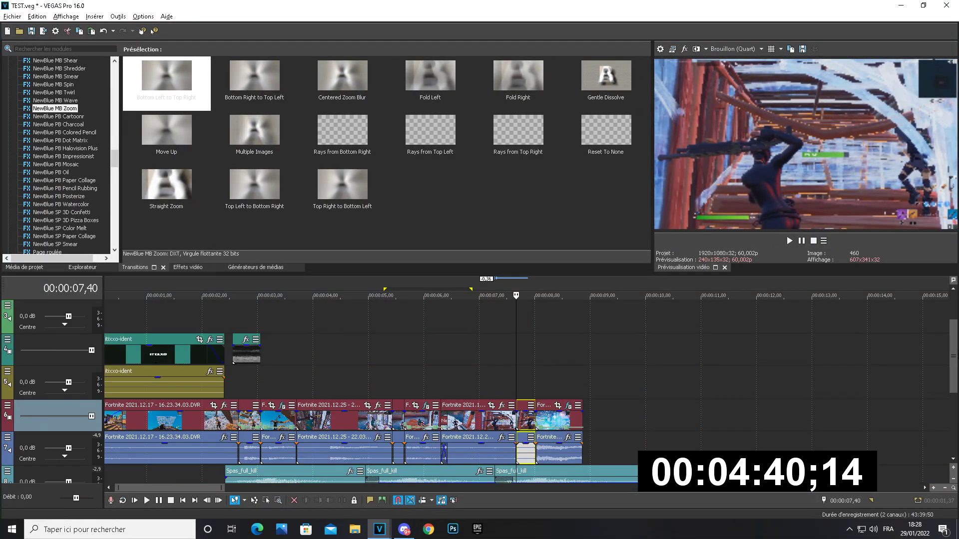
click(517, 325)
key(ctrl+v)
Apply the "Black Fade by Pina" filter package to the short pre-kill segment at 00:00:07,40 on the main video track.
scroll(523, 453, up, 2)
click(545, 442)
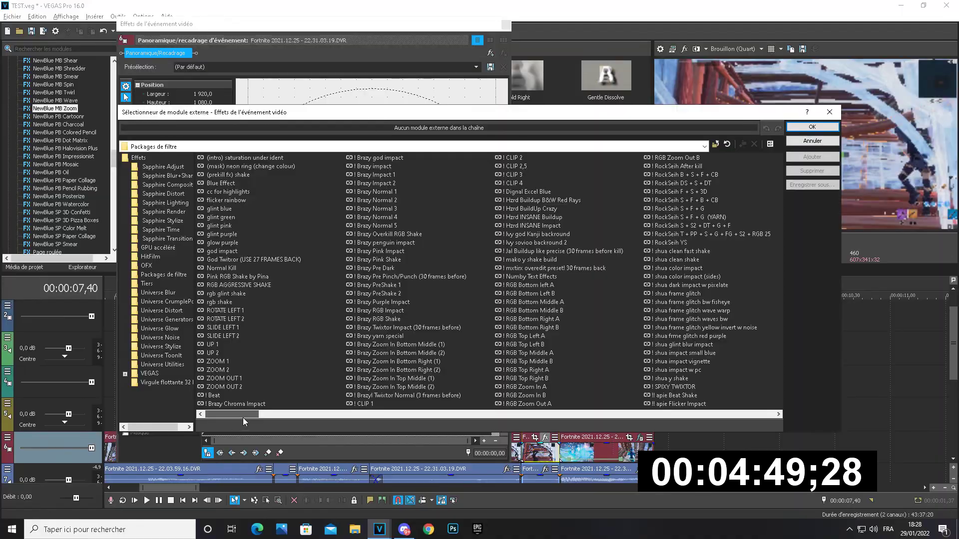
drag(243, 417, 469, 415)
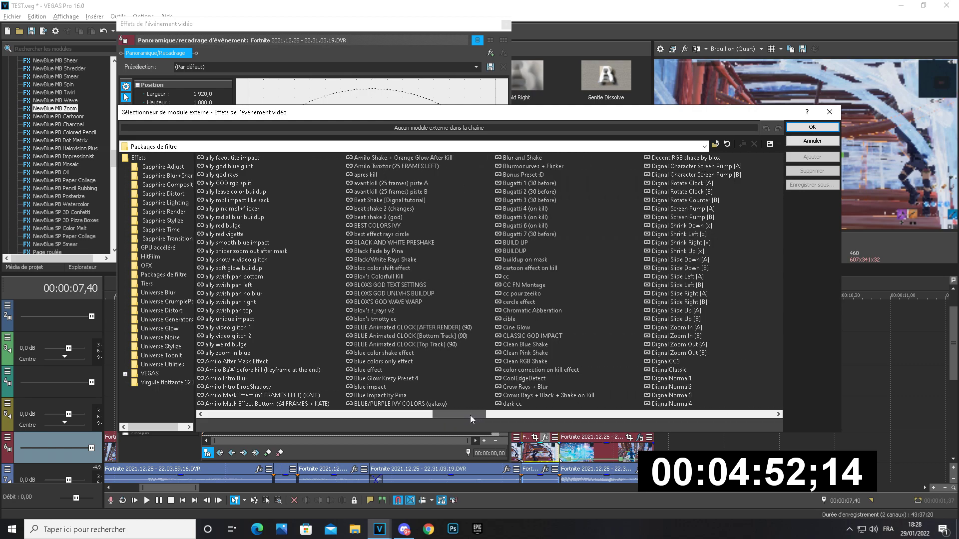
double_click(382, 250)
click(814, 127)
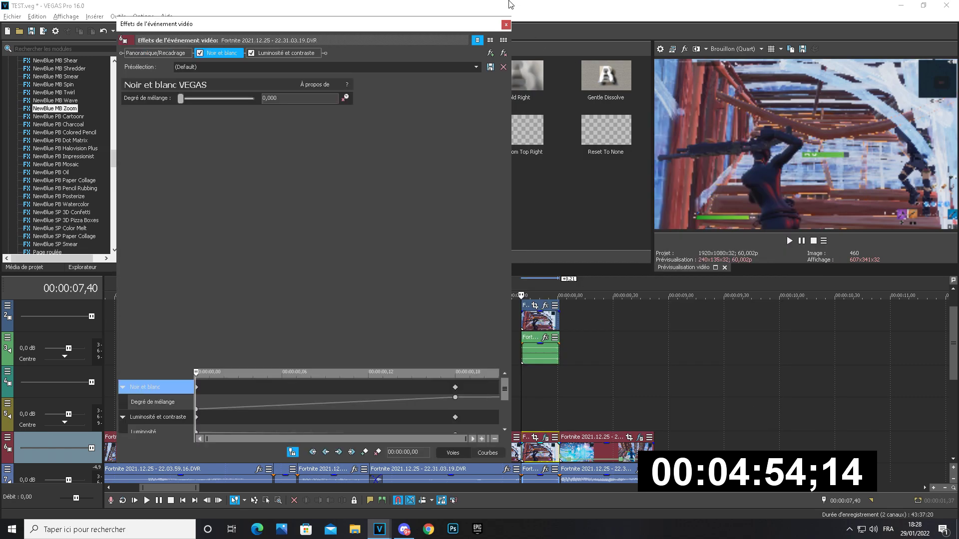
click(506, 24)
drag(514, 403, 576, 394)
click(522, 319)
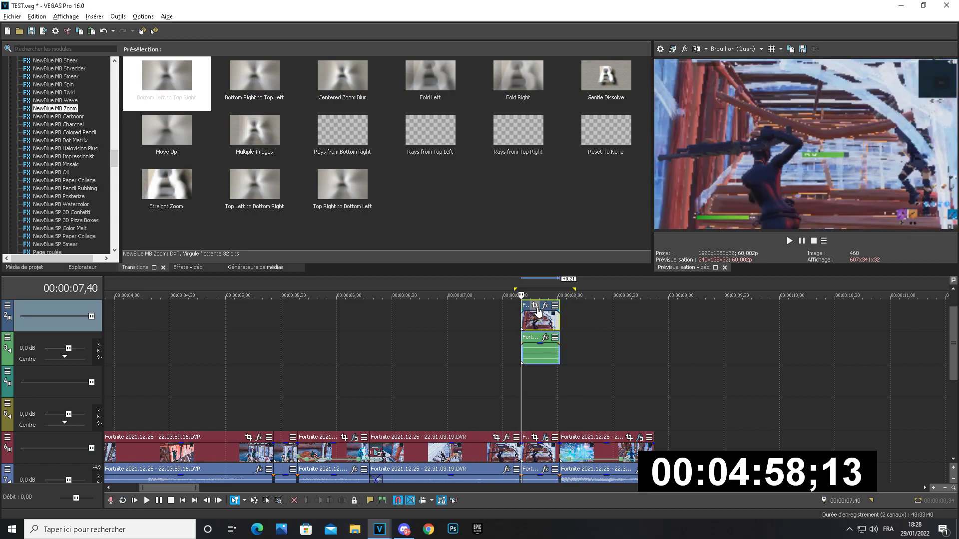
click(546, 306)
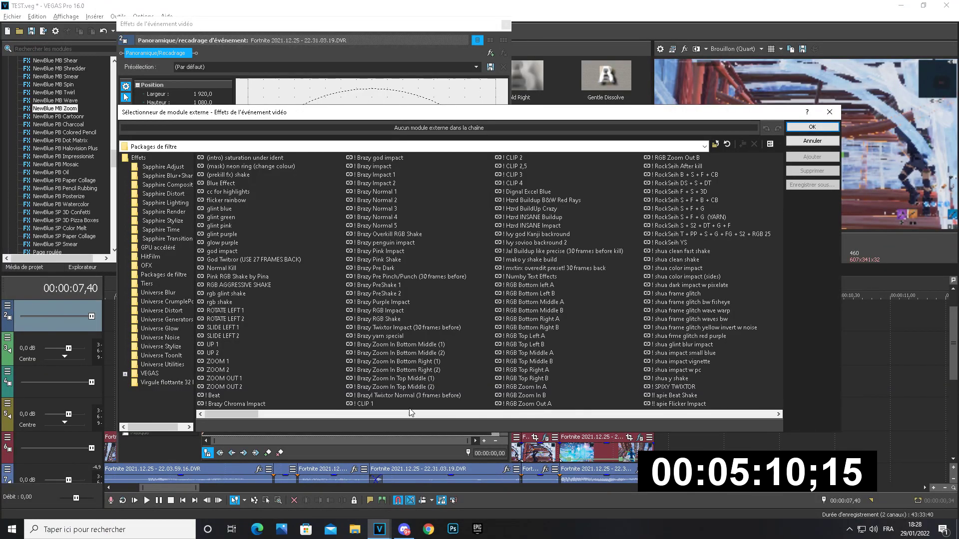
drag(230, 414, 247, 414)
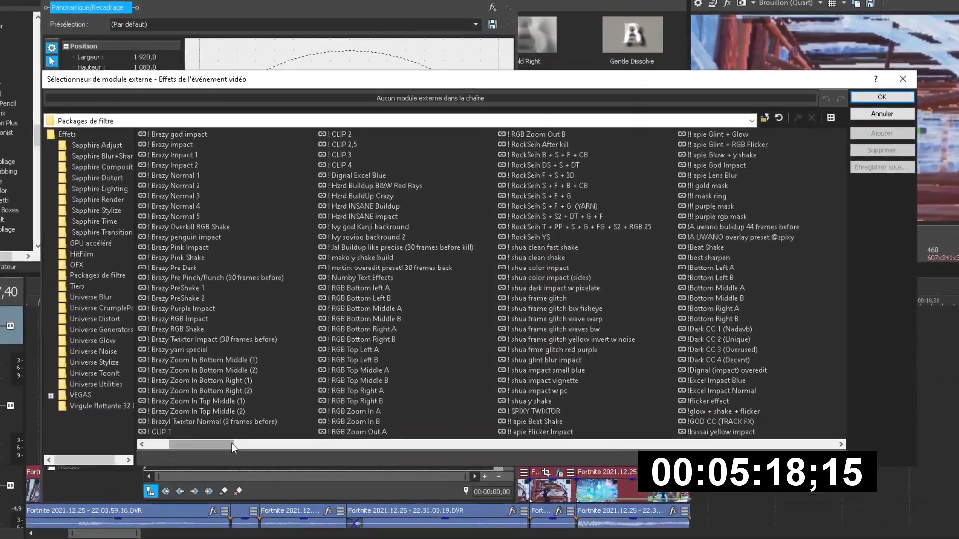
drag(276, 413, 284, 414)
drag(220, 461, 234, 460)
double_click(599, 222)
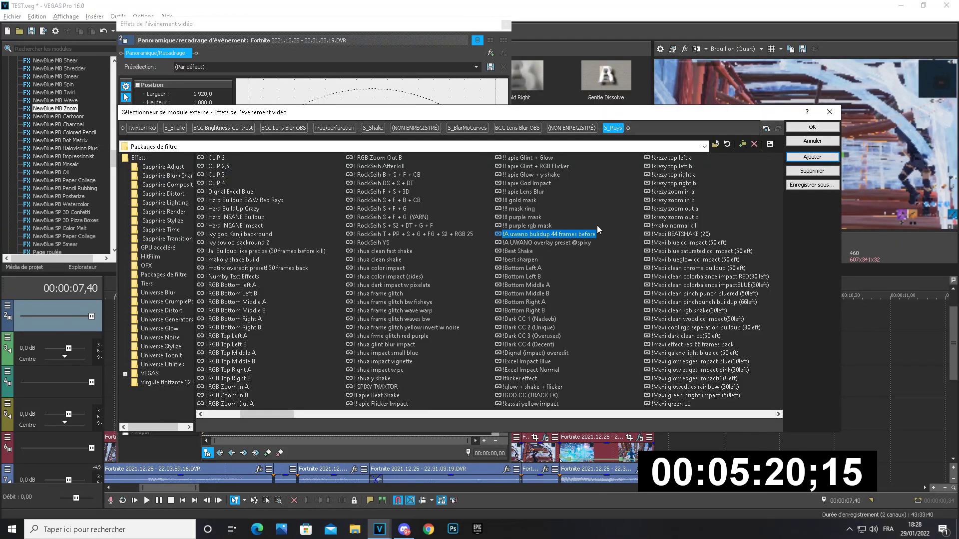
click(576, 244)
click(798, 126)
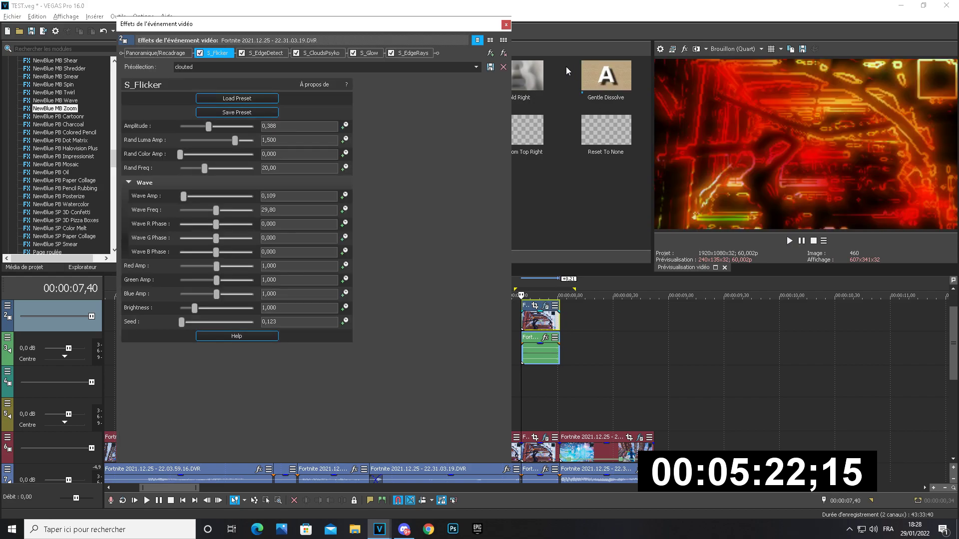
click(506, 24)
Enable the mask in the upper copy's Pan/Crop and trace a closed outline around the player and weapon at 00:00:07,40.
click(535, 306)
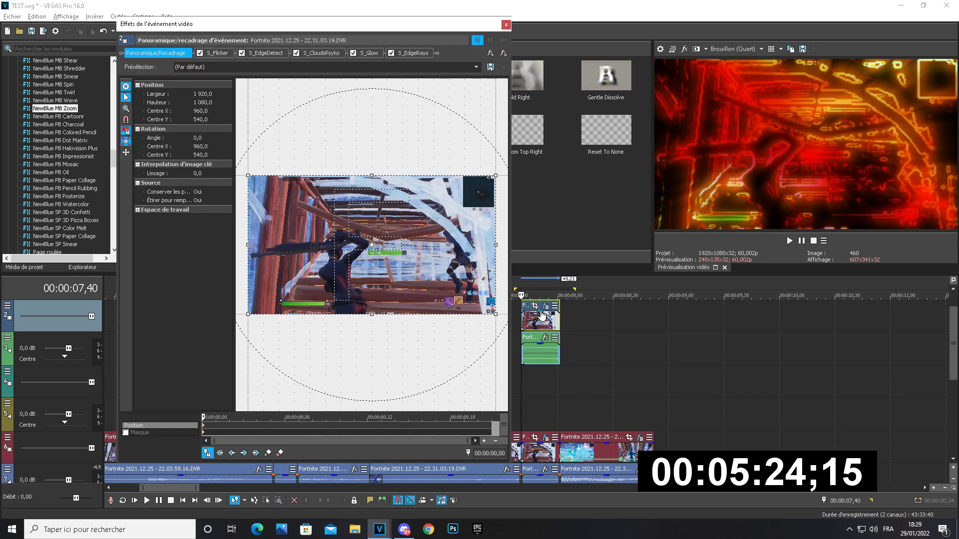
click(125, 433)
click(126, 432)
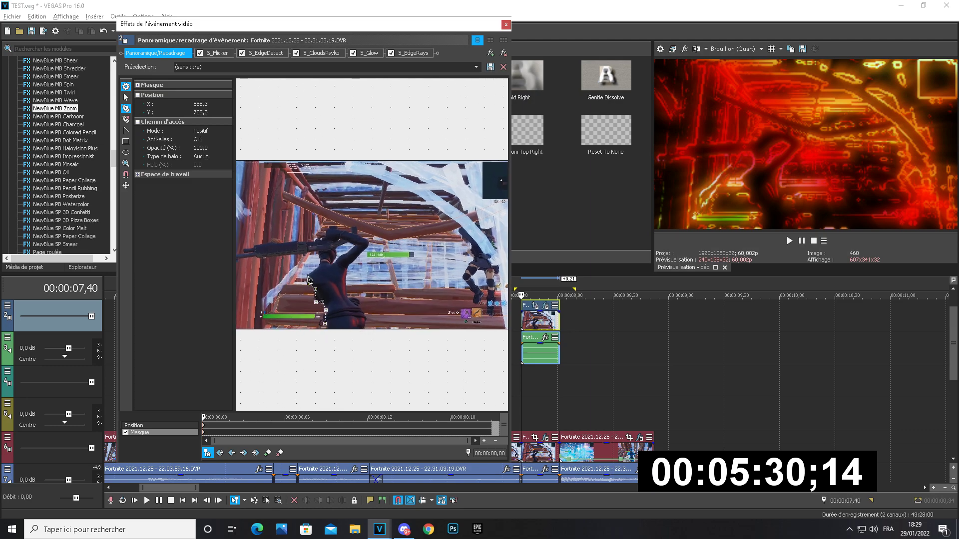
click(320, 252)
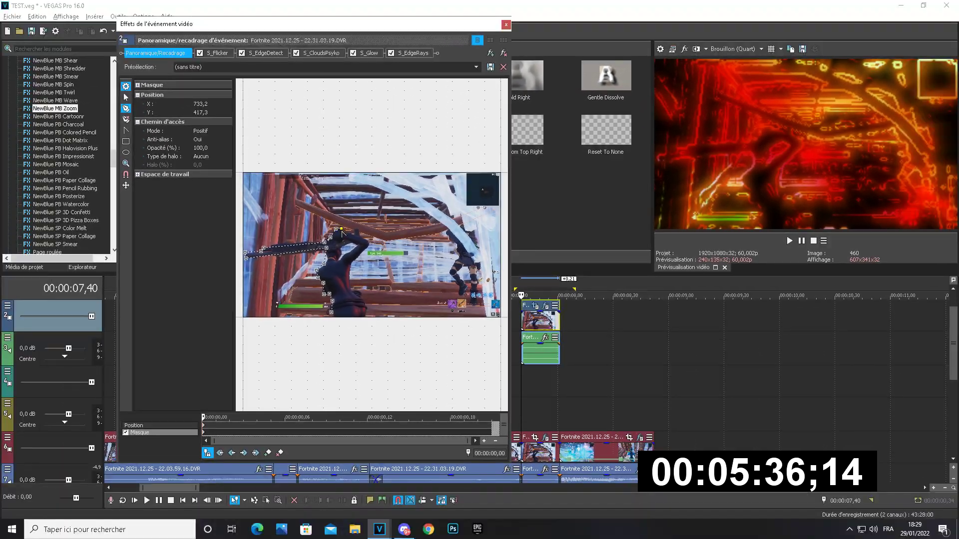
click(342, 232)
click(354, 234)
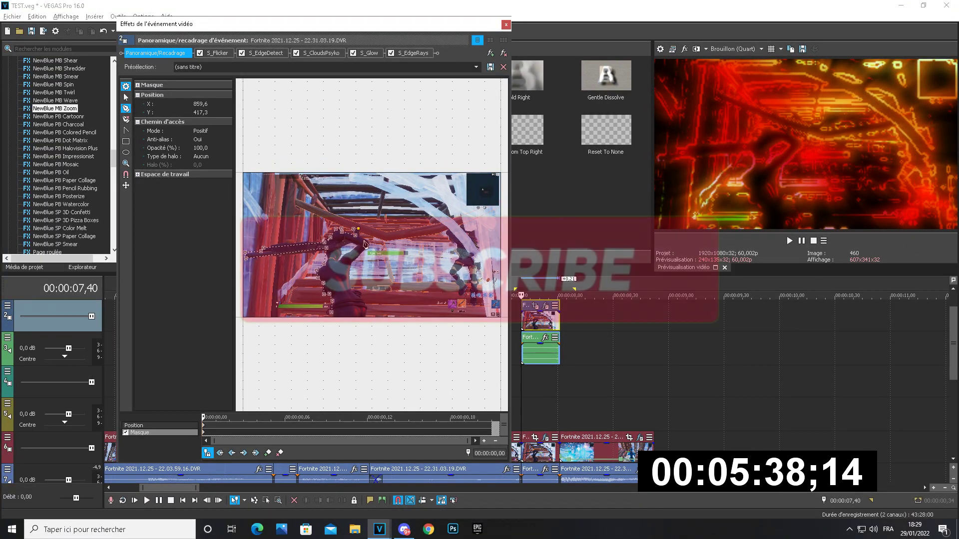
click(345, 284)
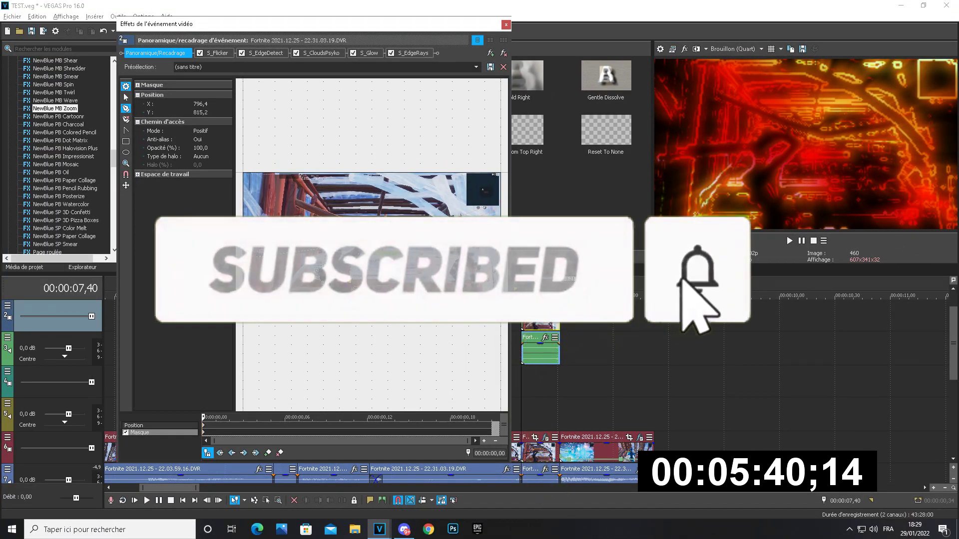
click(366, 320)
click(332, 313)
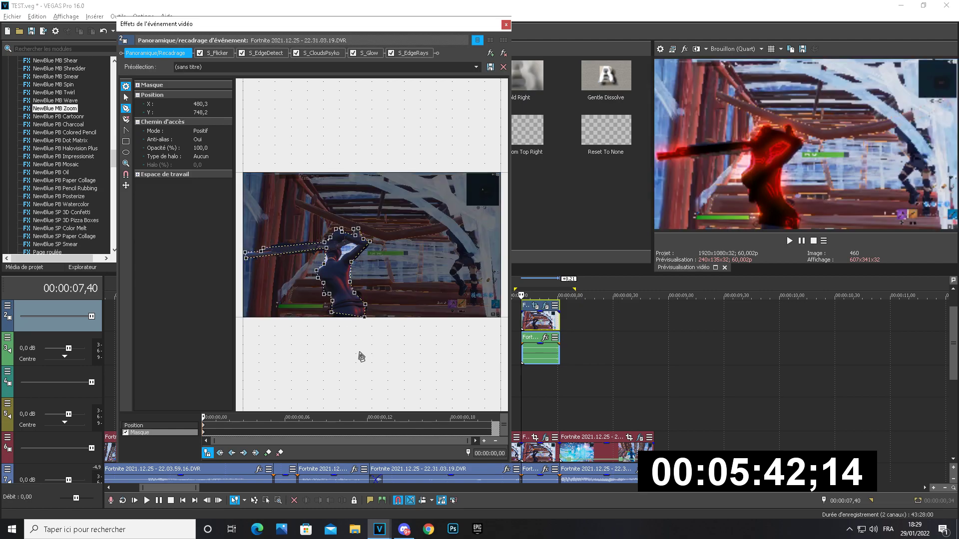
Clear the mask outline at 00:00:07,41 and retrace it around the player and weapon on that frame.
right_click(380, 299)
click(328, 324)
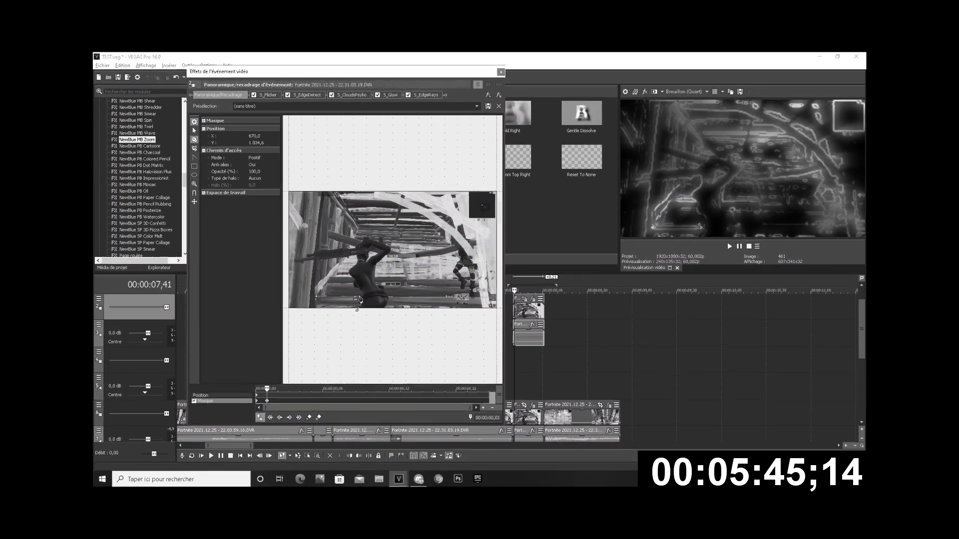
drag(346, 315, 342, 289)
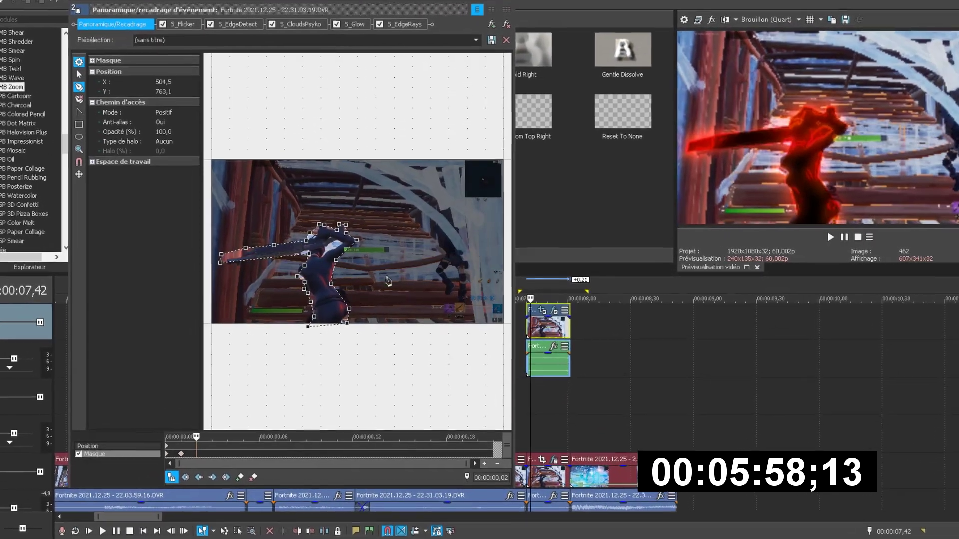
Delete the carried-over mask outline at 00:00:07,42 and trace a closed mask around the player's back, weapon, head and front.
right_click(425, 282)
click(414, 284)
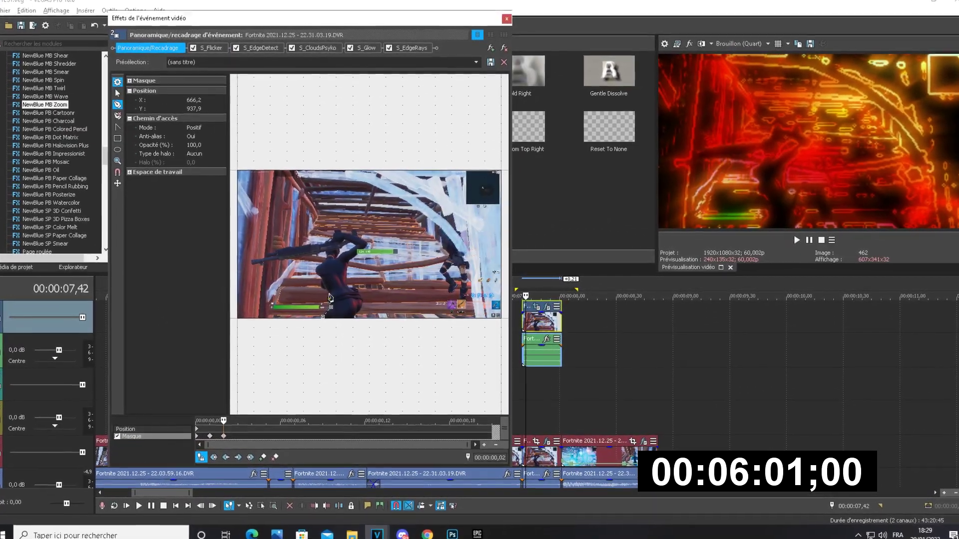
click(327, 291)
click(321, 280)
click(321, 272)
click(317, 265)
click(318, 258)
click(318, 251)
click(240, 259)
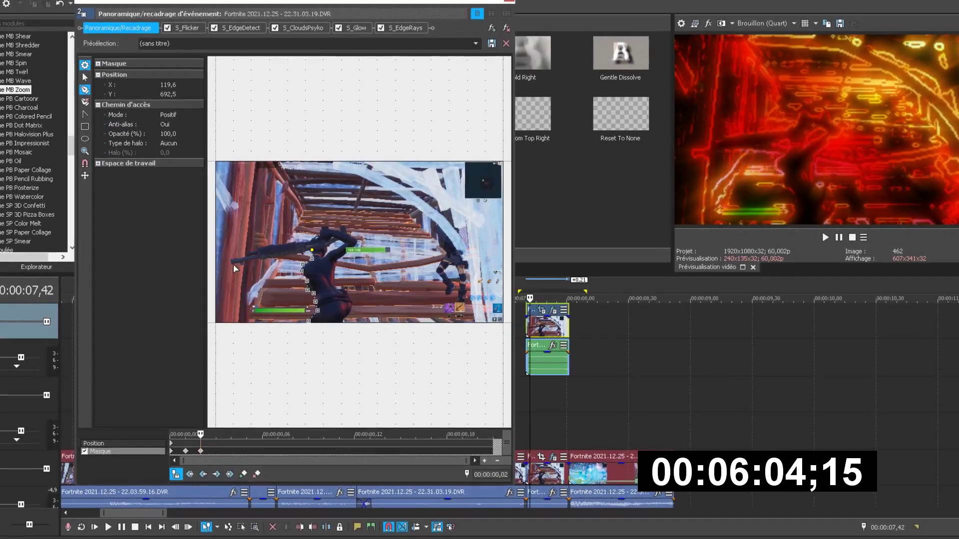
click(249, 251)
click(301, 243)
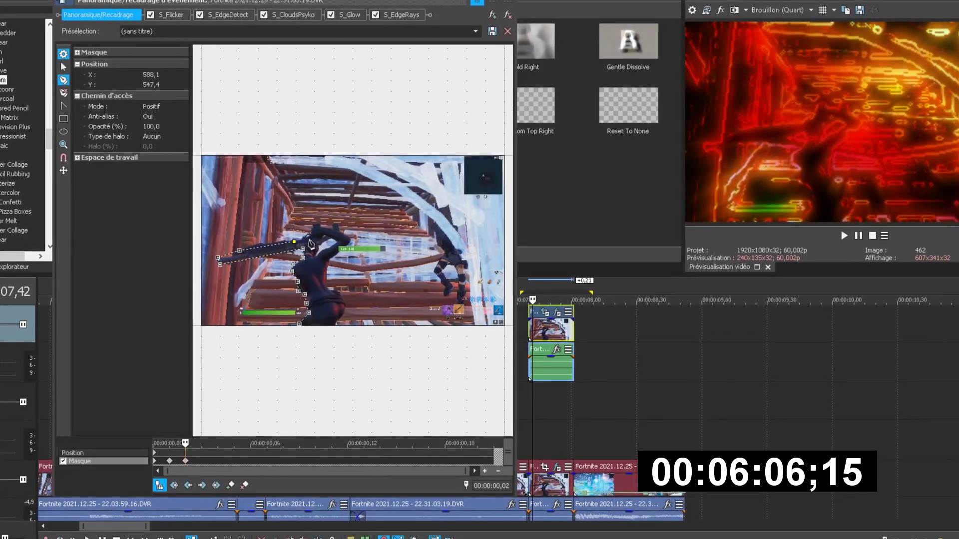
click(316, 239)
click(310, 221)
click(317, 228)
click(328, 221)
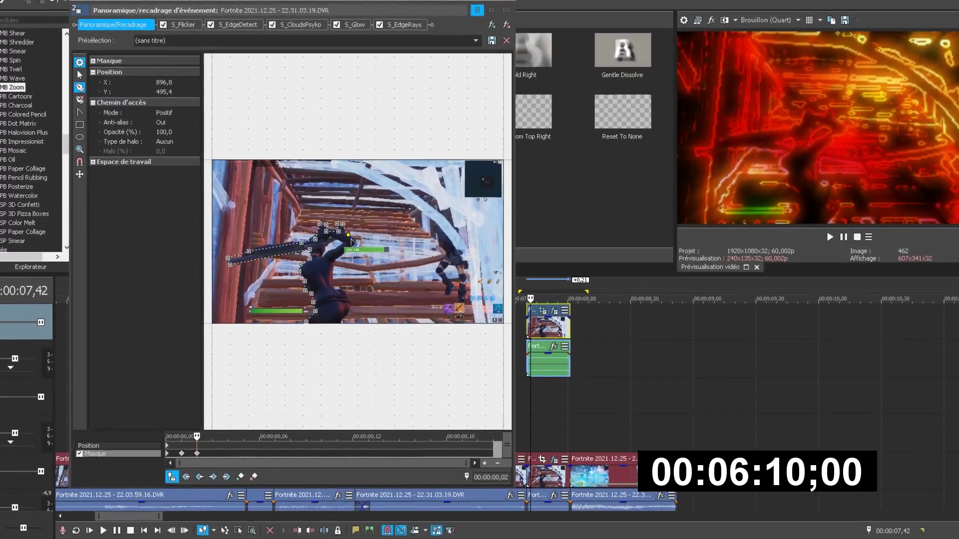
click(365, 244)
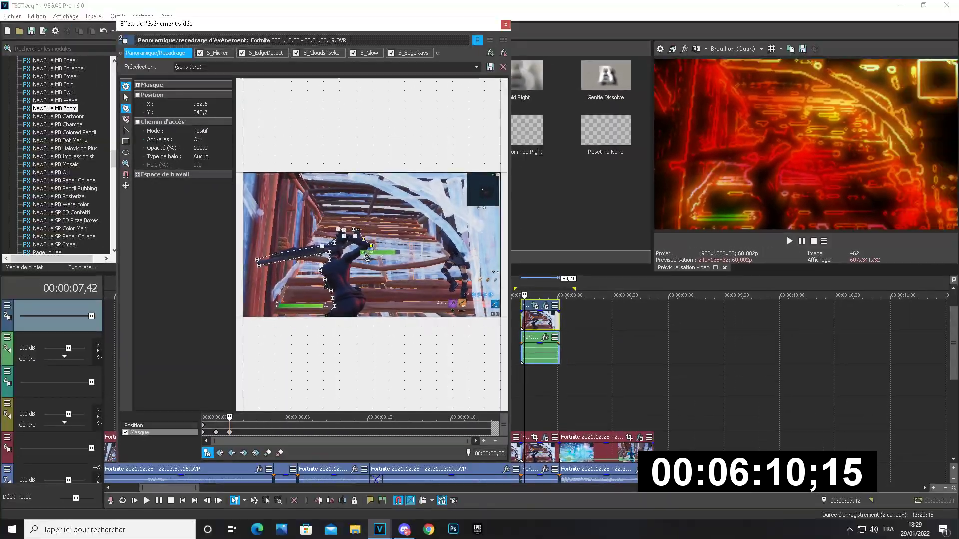
click(347, 283)
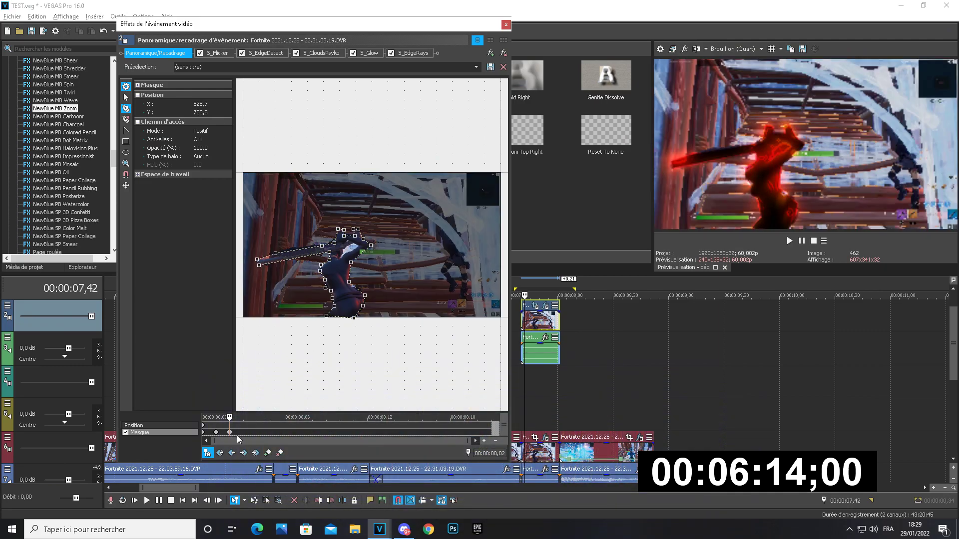
Advance to 00:00:07,43, remove the previous frame's mask outline and trace the player's body, weapon and head anew.
click(244, 428)
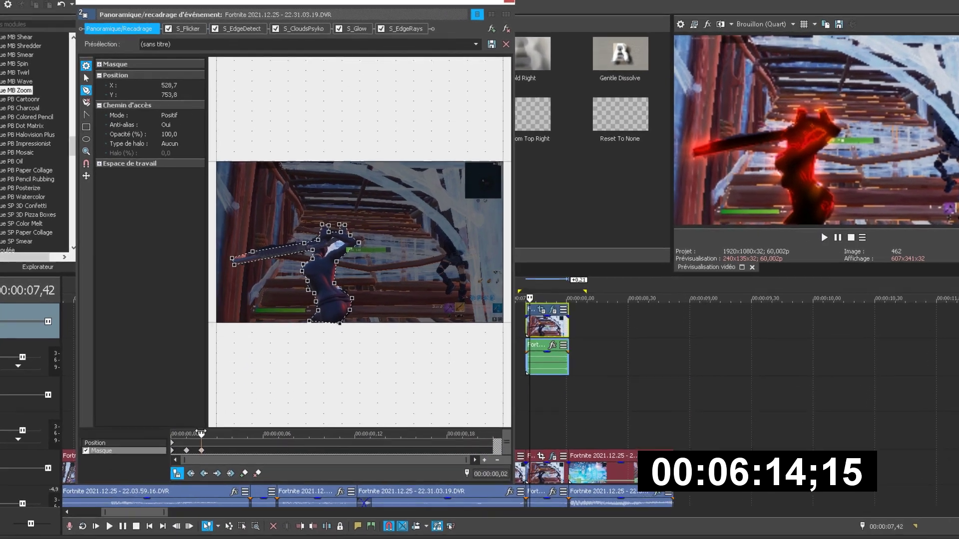
right_click(372, 304)
click(394, 409)
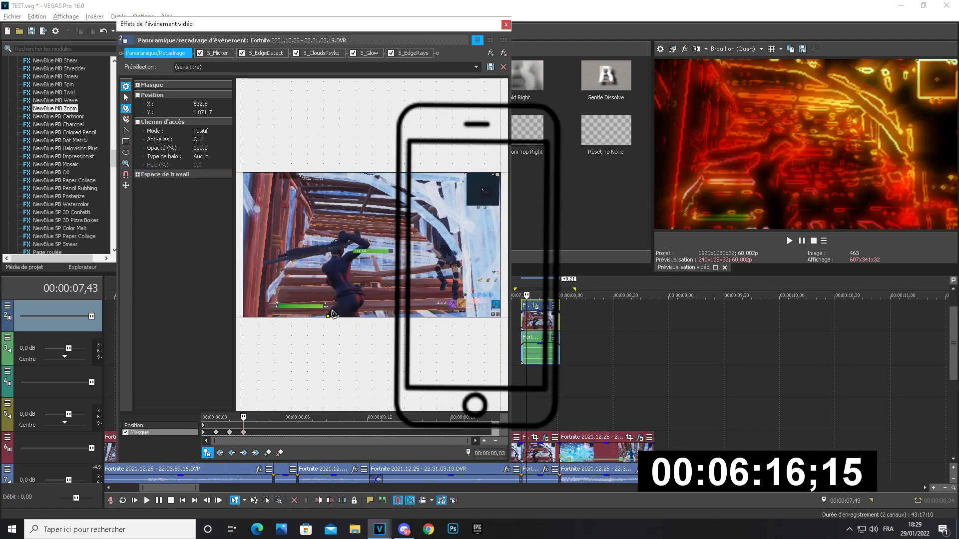
click(334, 306)
click(335, 291)
click(328, 286)
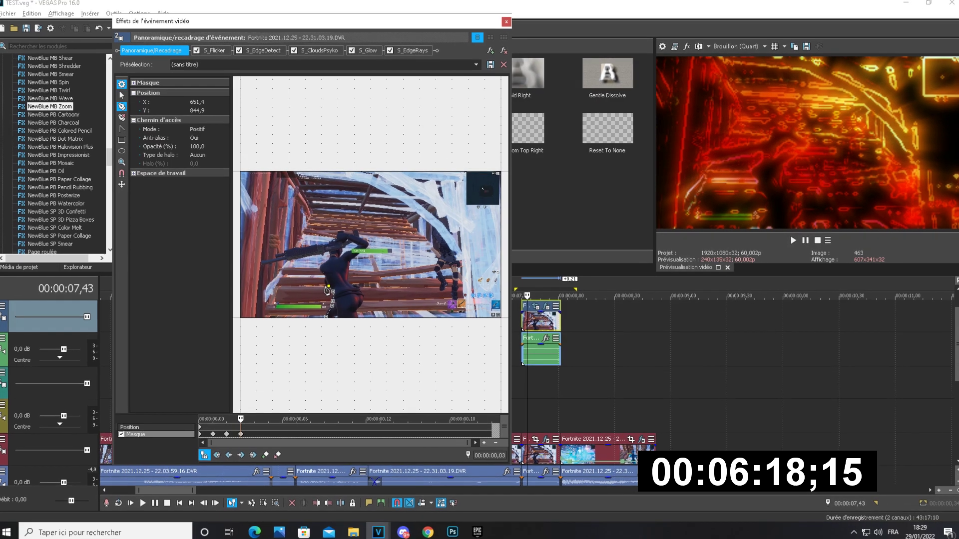
click(328, 278)
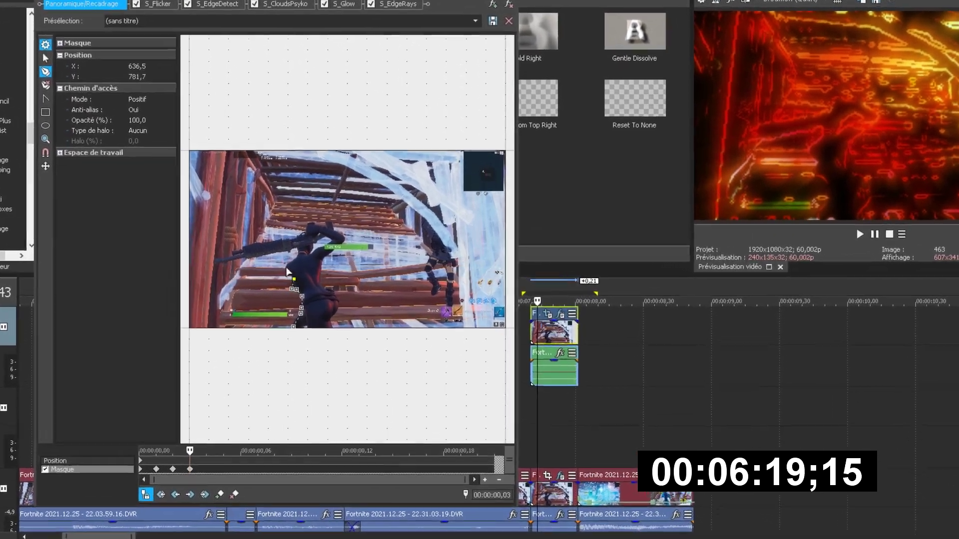
click(287, 268)
click(298, 248)
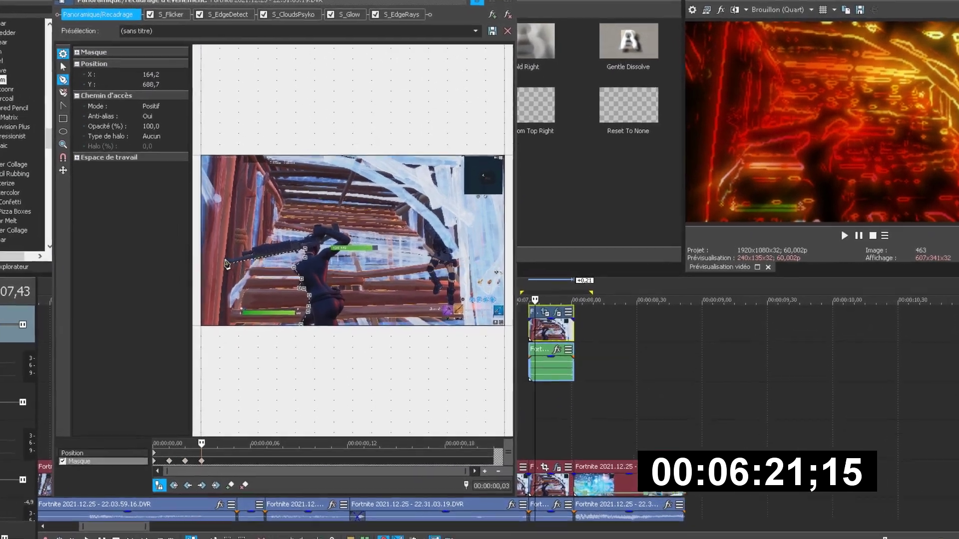
click(224, 259)
click(243, 256)
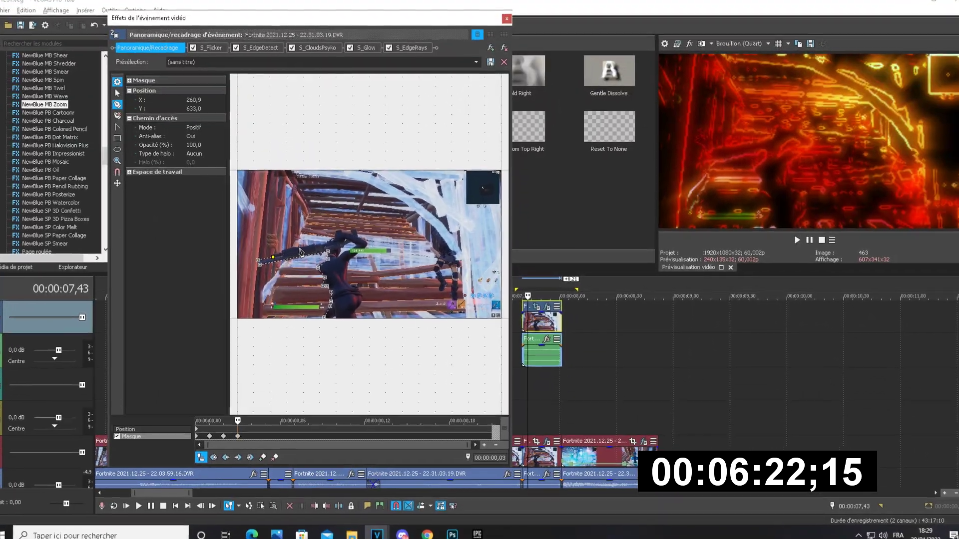
click(275, 243)
click(306, 240)
click(311, 226)
click(317, 226)
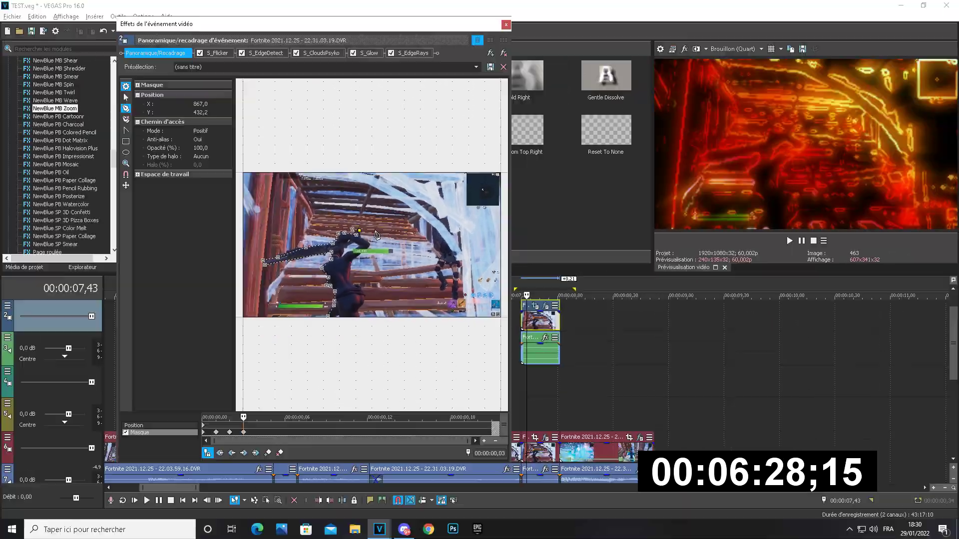
click(350, 234)
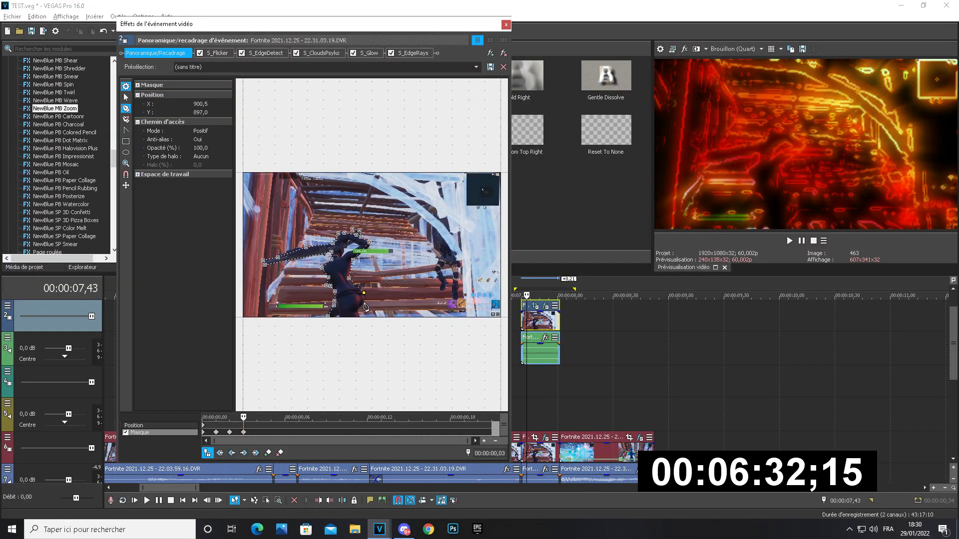
Replace the mask at 00:00:07,44 with a new outline of the player and weapon.
click(257, 425)
right_click(385, 303)
click(397, 313)
click(271, 267)
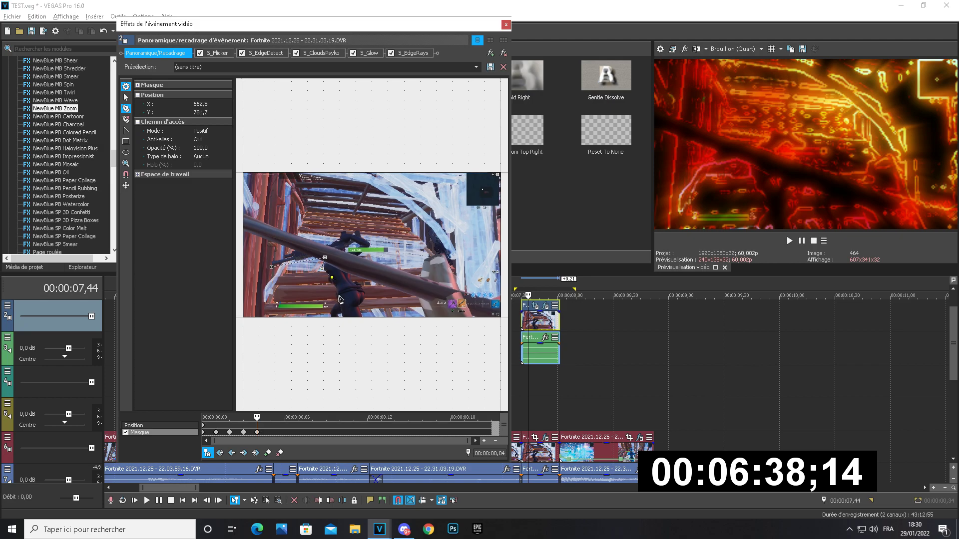
click(360, 316)
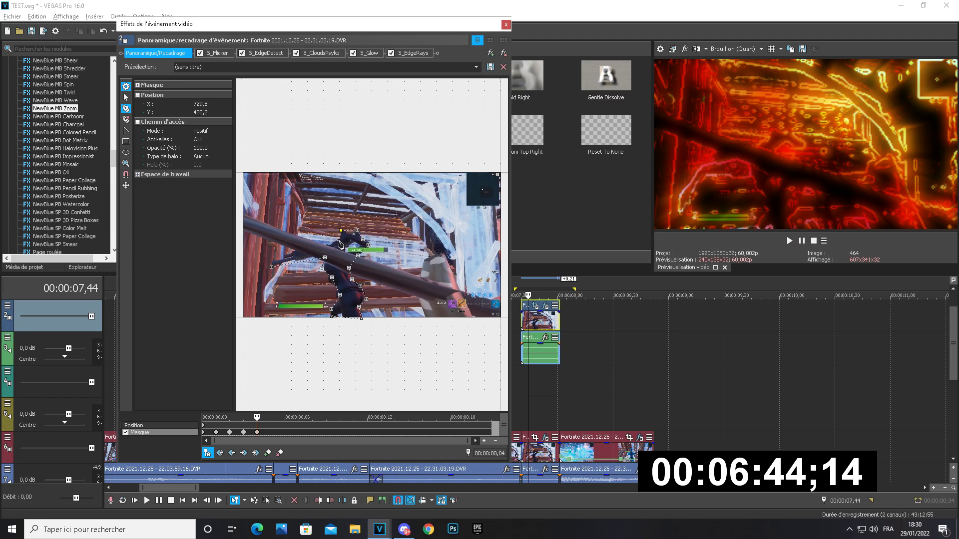
Advance to 00:00:07,45, reset the carried-over mask and trace a new outline along the weapon and the player's back.
key(Right)
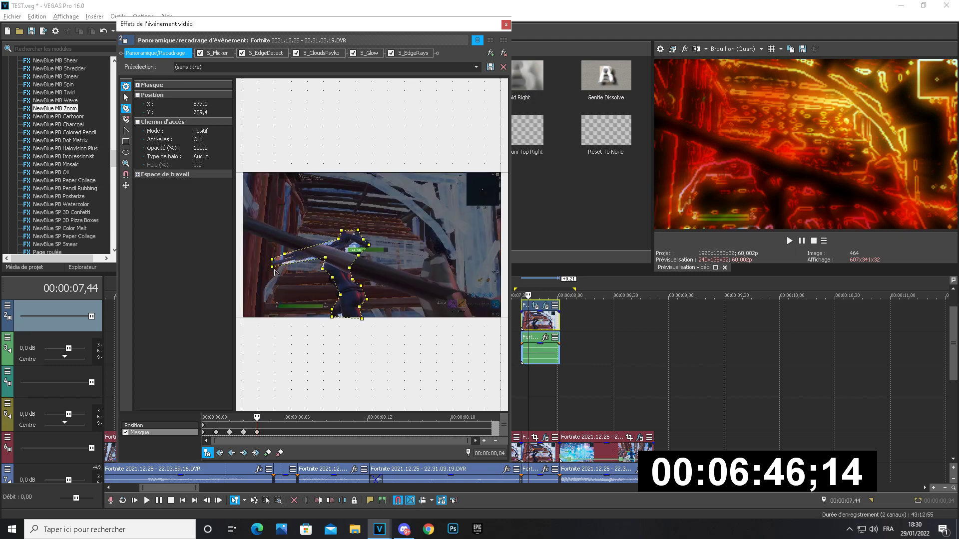
right_click(397, 323)
click(410, 329)
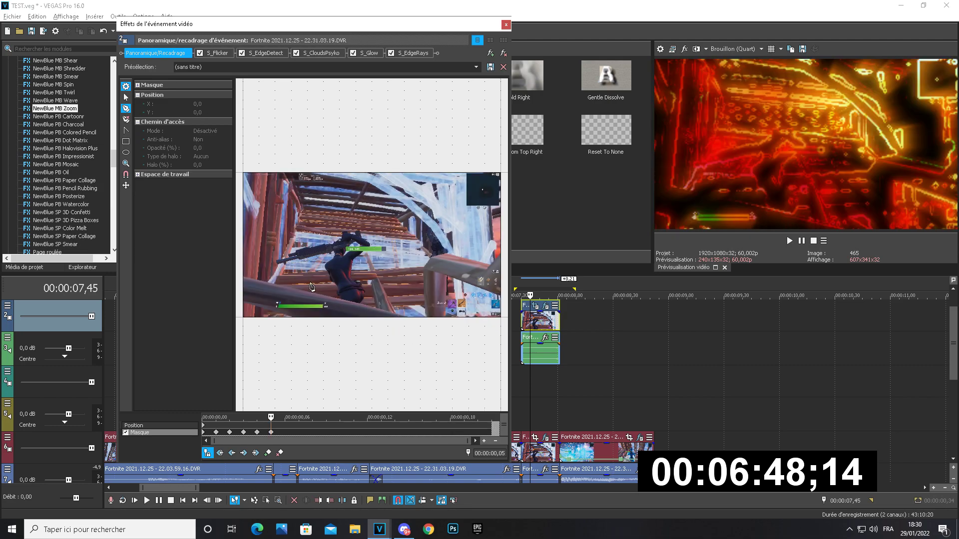
click(277, 263)
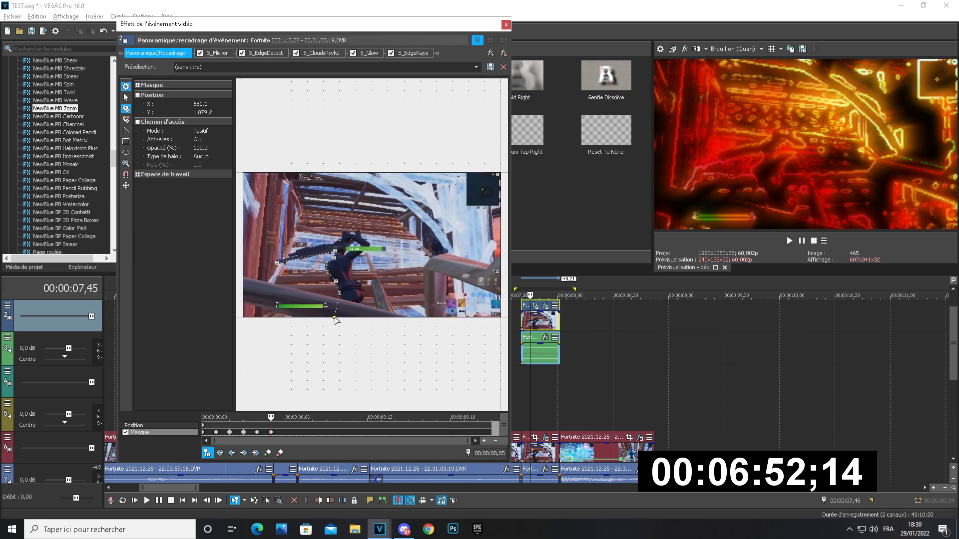
Continue the mask at 00:00:07,45 up the player's legs and front, then around the head, and close the outline.
click(349, 317)
click(359, 302)
click(365, 295)
click(362, 282)
click(349, 274)
click(355, 258)
click(370, 245)
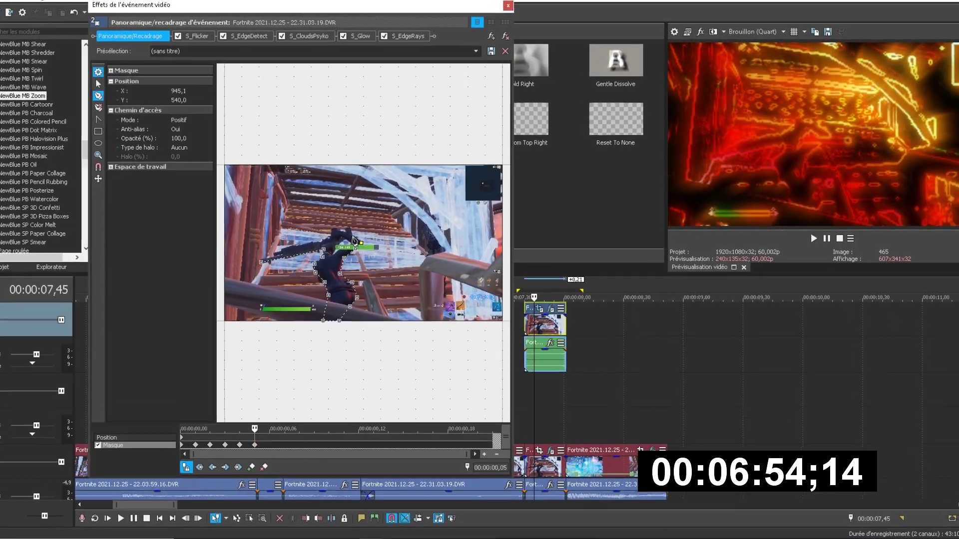
click(323, 242)
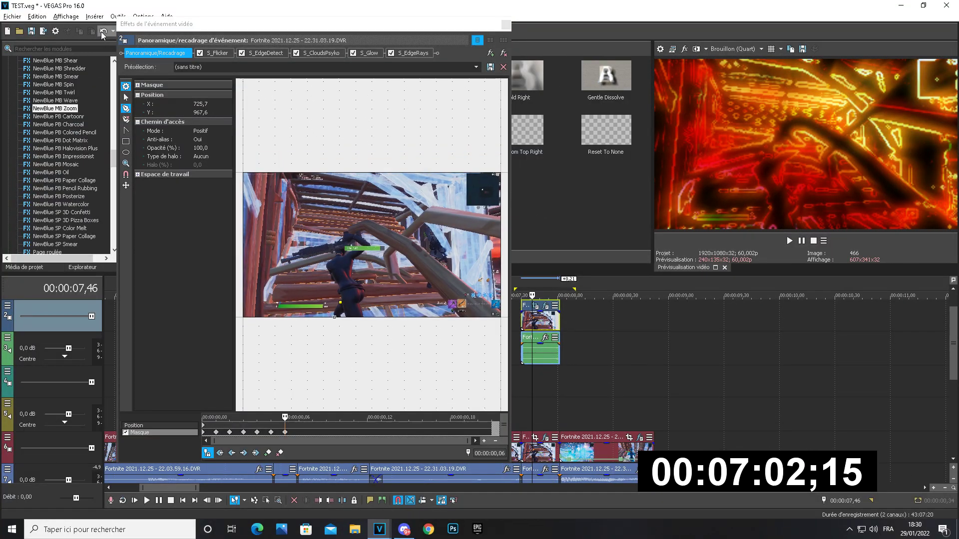
Undo the last mask point at 00:00:07,46 and trace the outline up the player's back and around the weapon.
click(103, 31)
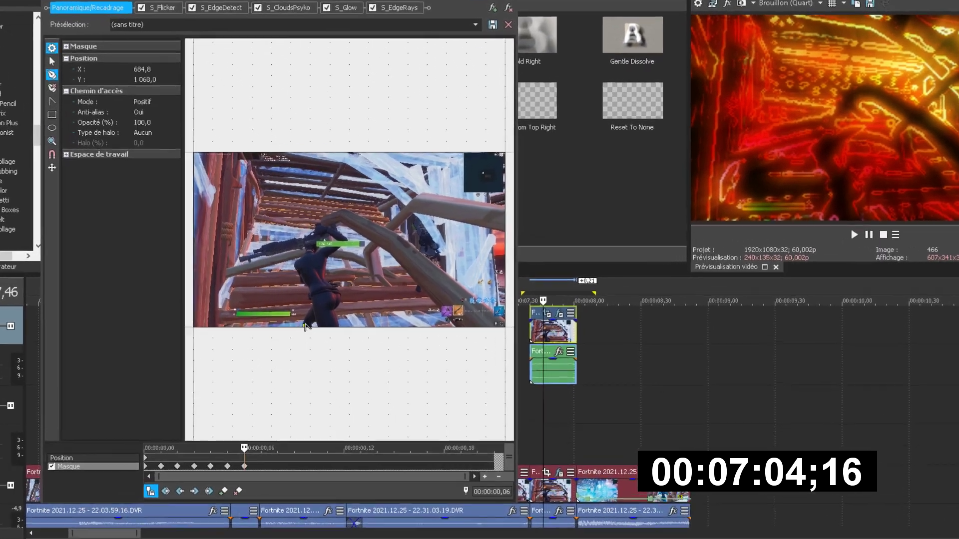
click(335, 313)
click(340, 294)
click(333, 278)
click(317, 261)
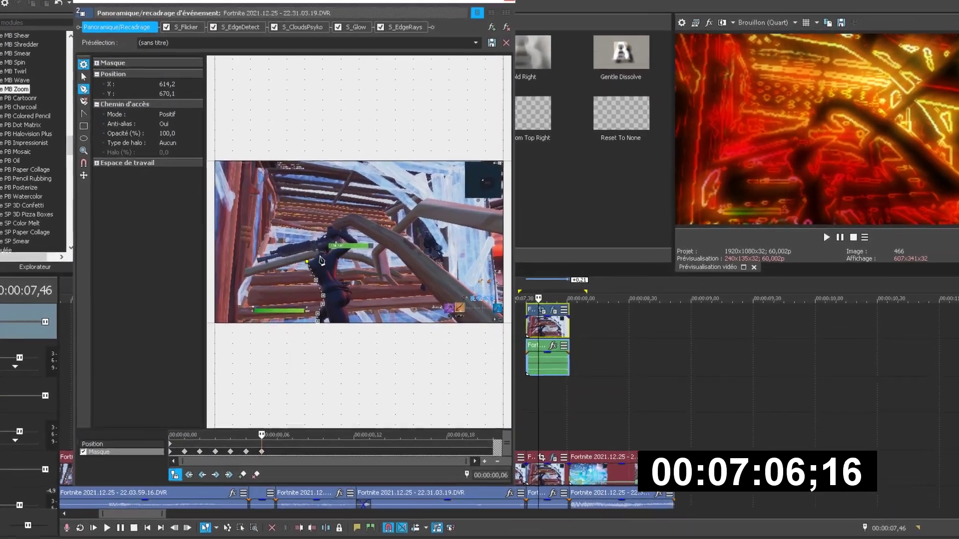
click(329, 251)
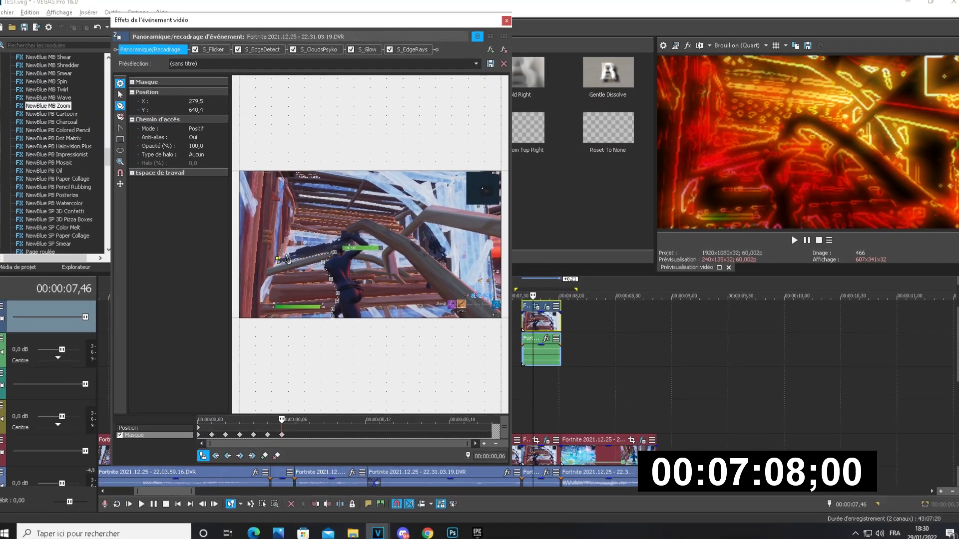
click(297, 249)
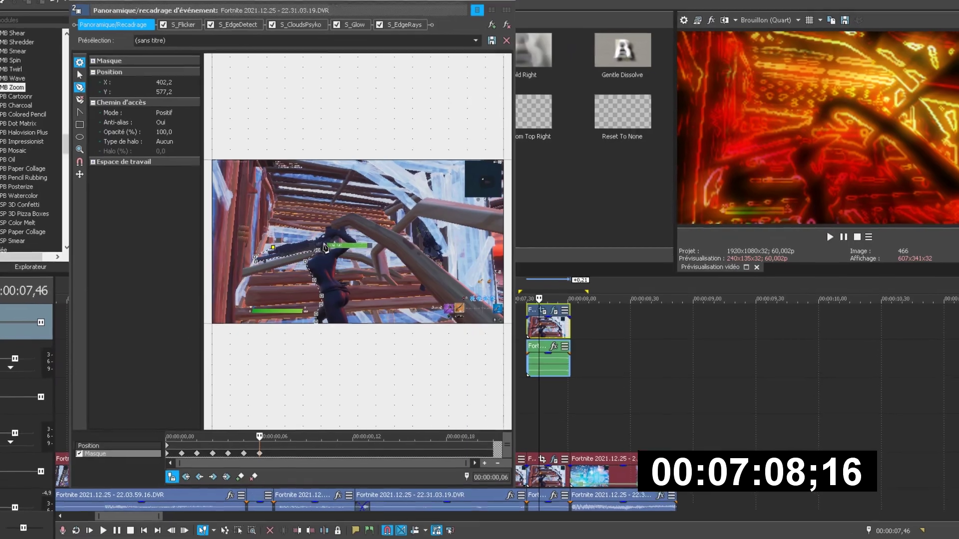
click(344, 237)
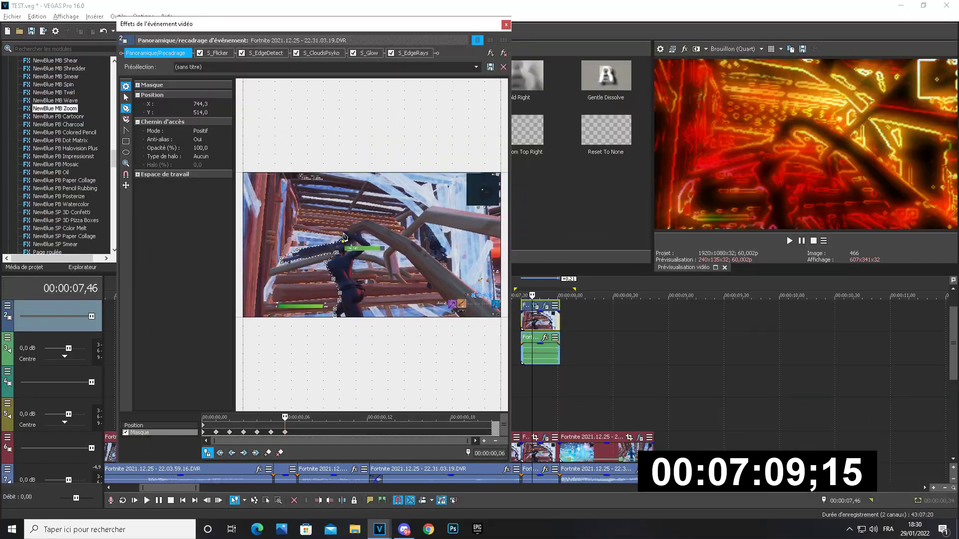
Continue the mask at 00:00:07,46 around the head and down the player's front, closing it at the feet.
click(344, 232)
click(351, 234)
click(357, 231)
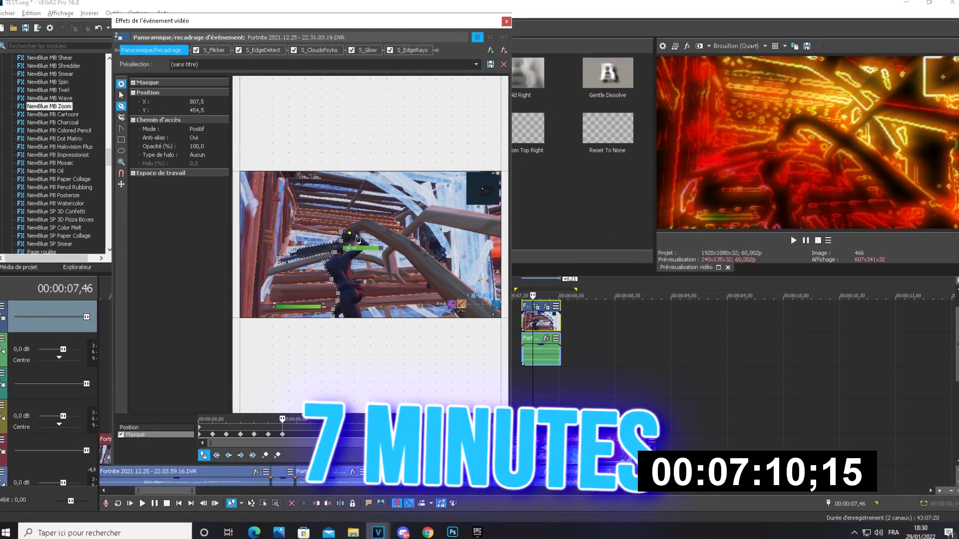
click(361, 234)
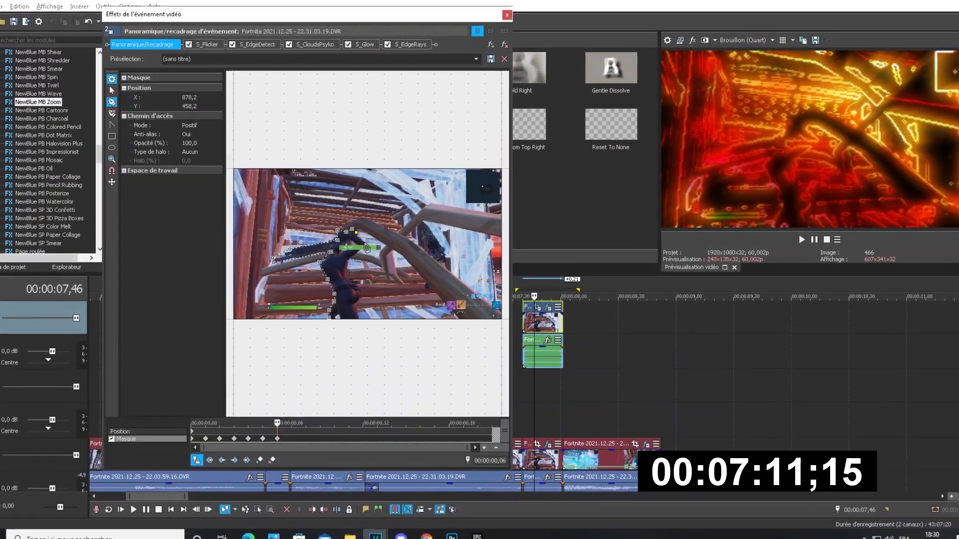
click(349, 259)
click(345, 273)
click(358, 287)
click(353, 300)
click(351, 317)
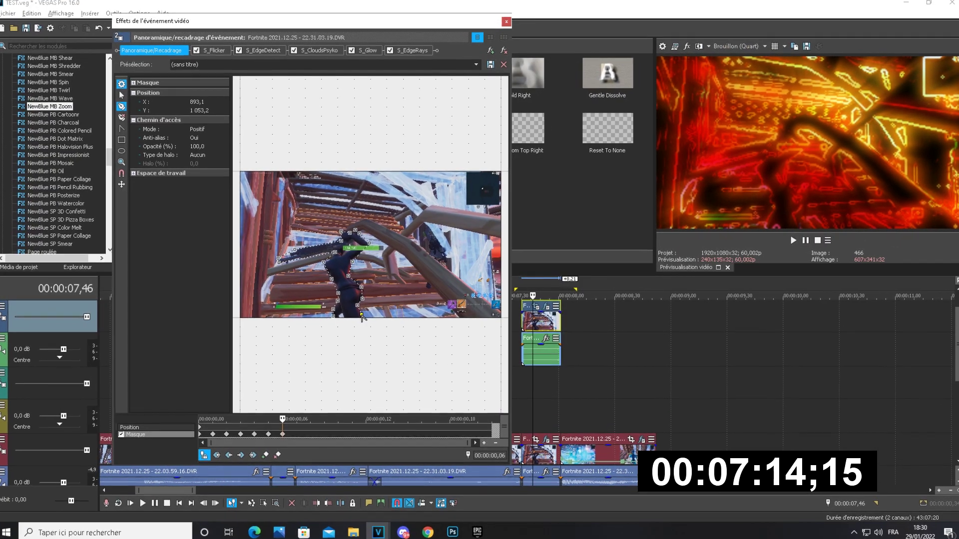
click(321, 320)
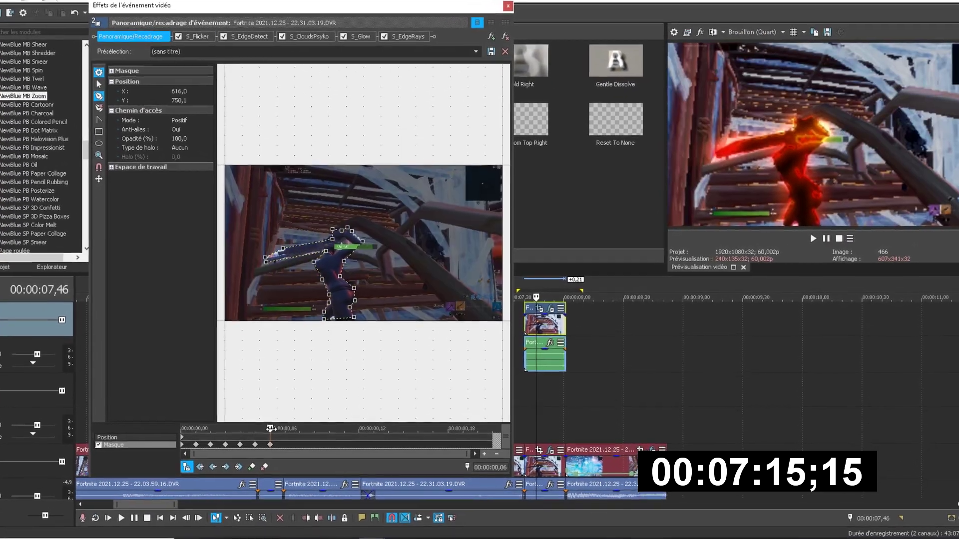
Reset the mask at 00:00:07,47 and trace a new outline up the player's leg and back to the weapon.
right_click(402, 295)
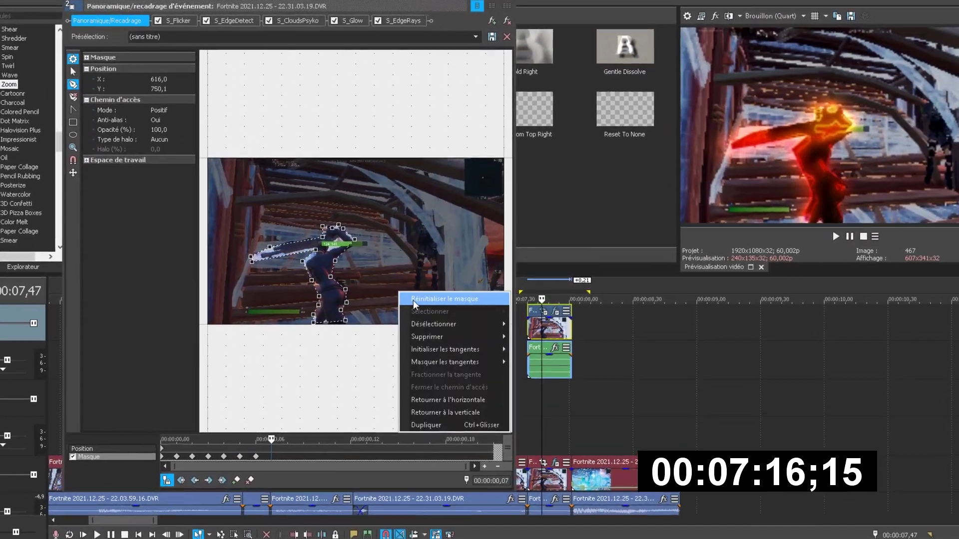
click(413, 301)
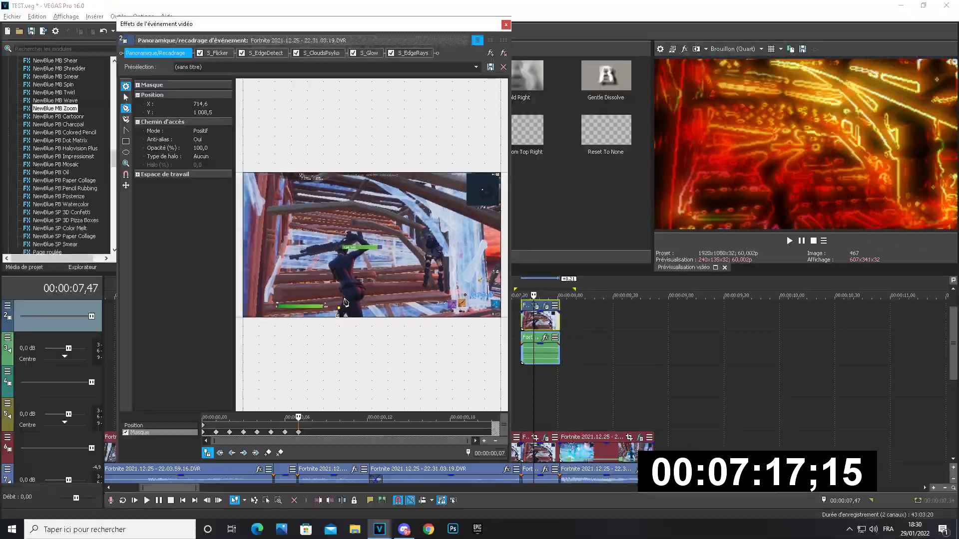
click(344, 296)
click(341, 285)
click(337, 279)
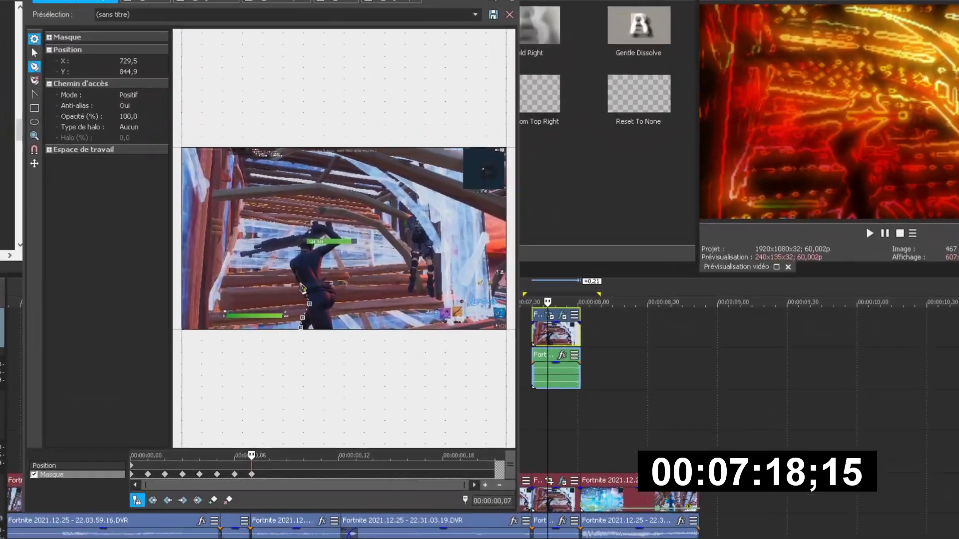
click(331, 272)
click(329, 263)
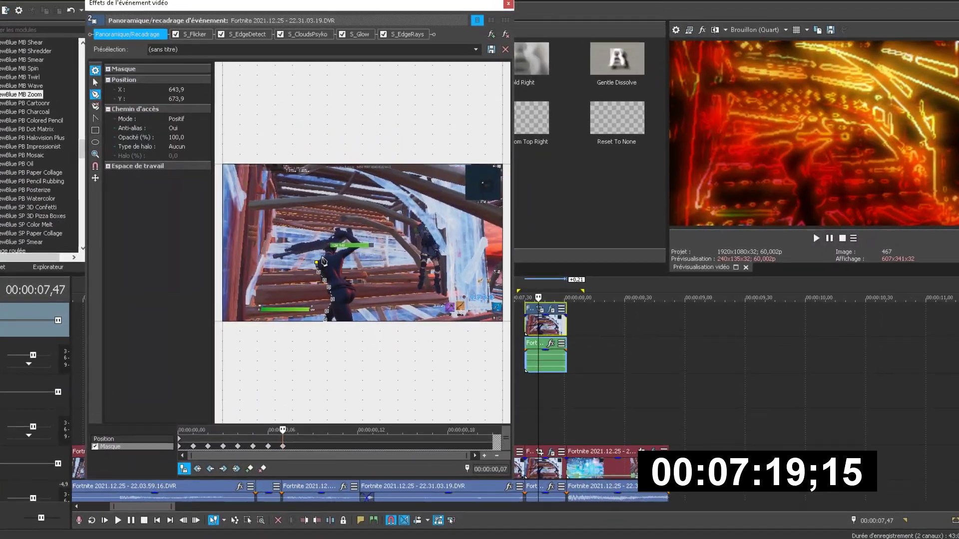
click(327, 253)
click(327, 247)
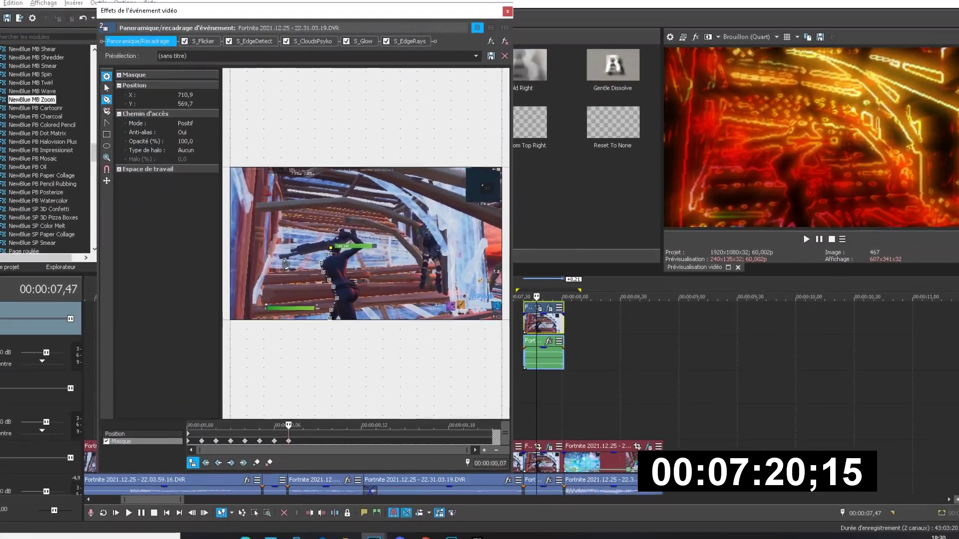
Extend the mask at 00:00:07,47 around the weapon, head and front of the player and close the outline.
click(276, 259)
click(272, 253)
click(320, 233)
click(319, 224)
click(326, 228)
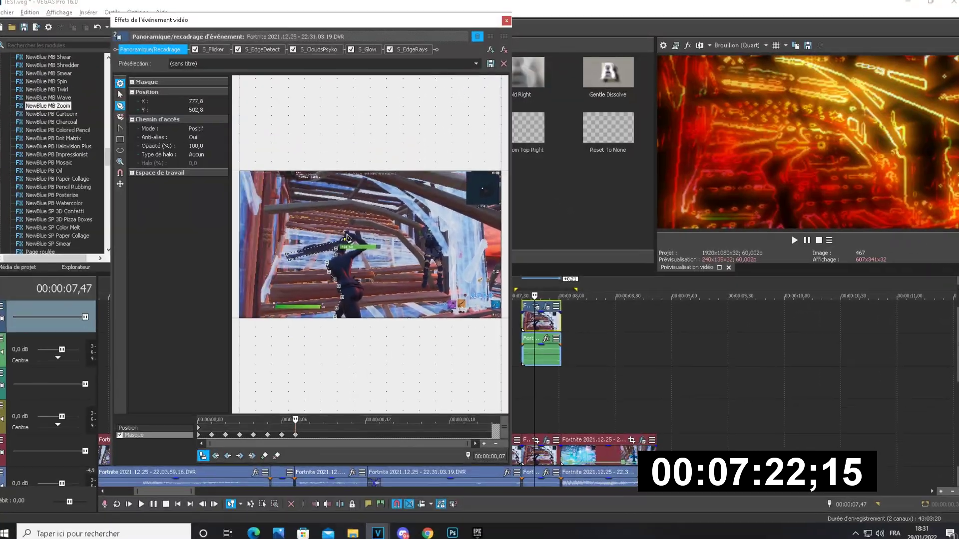
click(343, 228)
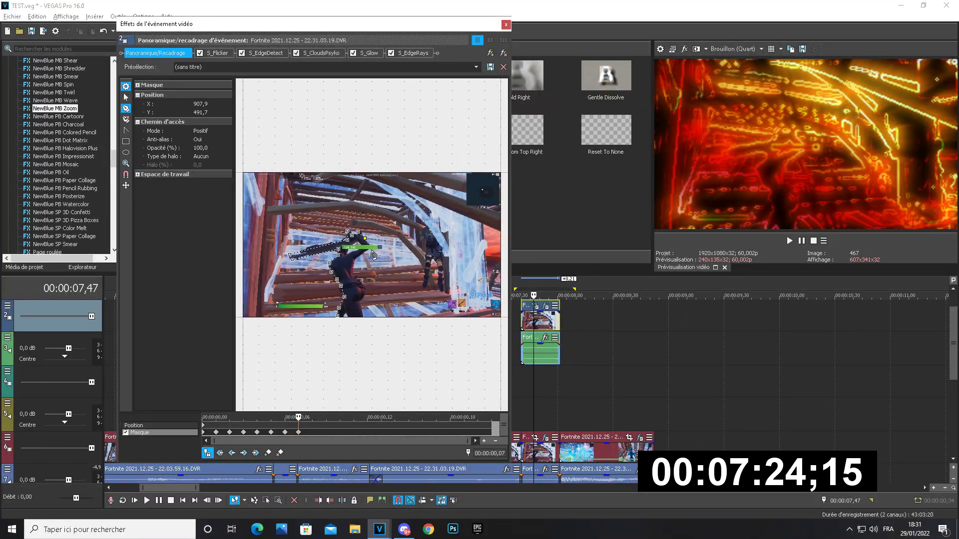
click(363, 316)
Advance to 00:00:07,48 and replace the carried-over mask with a closed outline of the player and weapon.
key(alt+Right)
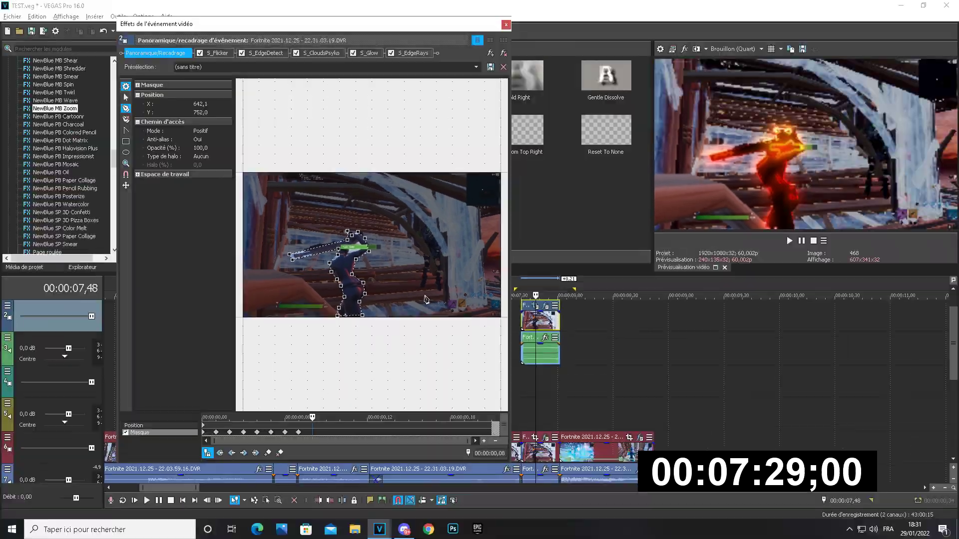
click(335, 320)
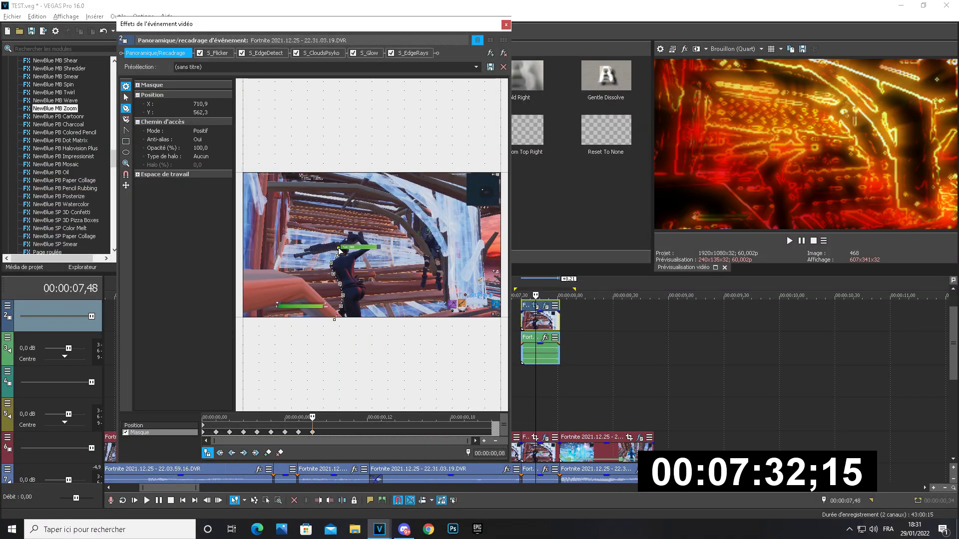
click(295, 256)
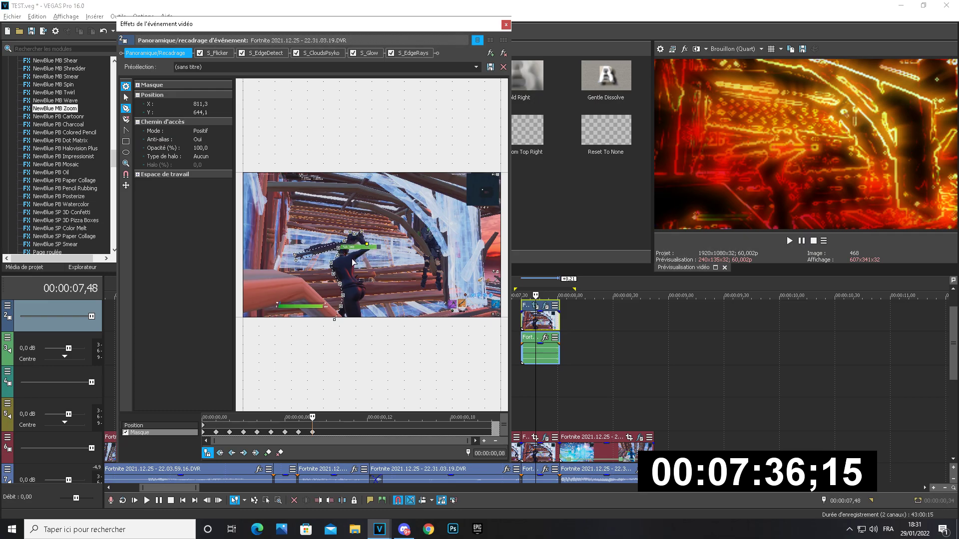
click(353, 275)
click(364, 284)
click(362, 298)
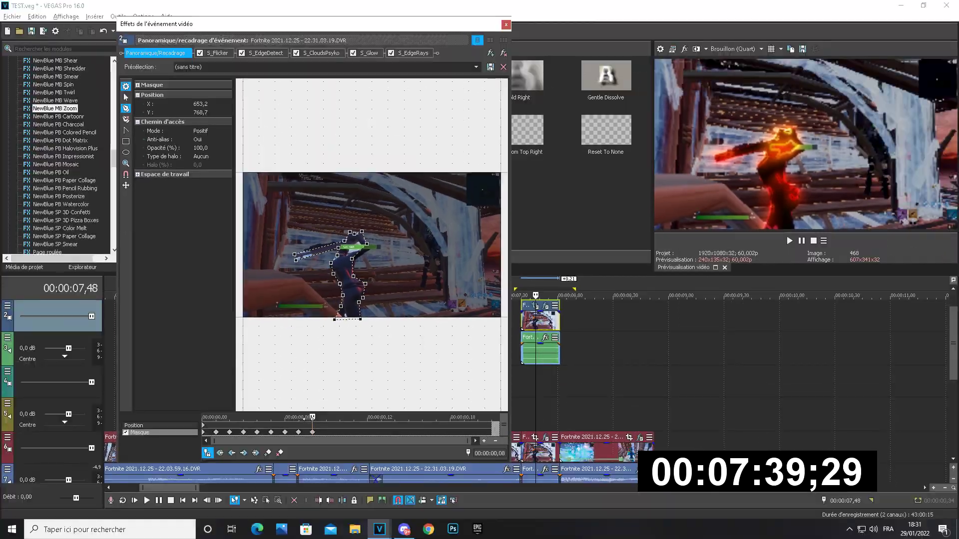
Advance to 00:00:07,49, reset the mask and retrace it around the player's back, weapon, head and front.
click(312, 430)
right_click(397, 298)
click(415, 312)
click(340, 318)
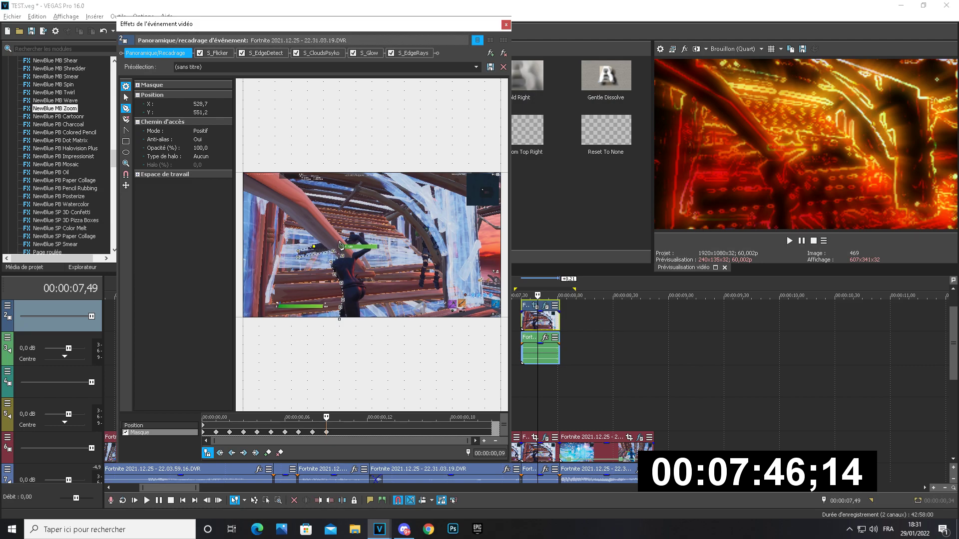
click(354, 276)
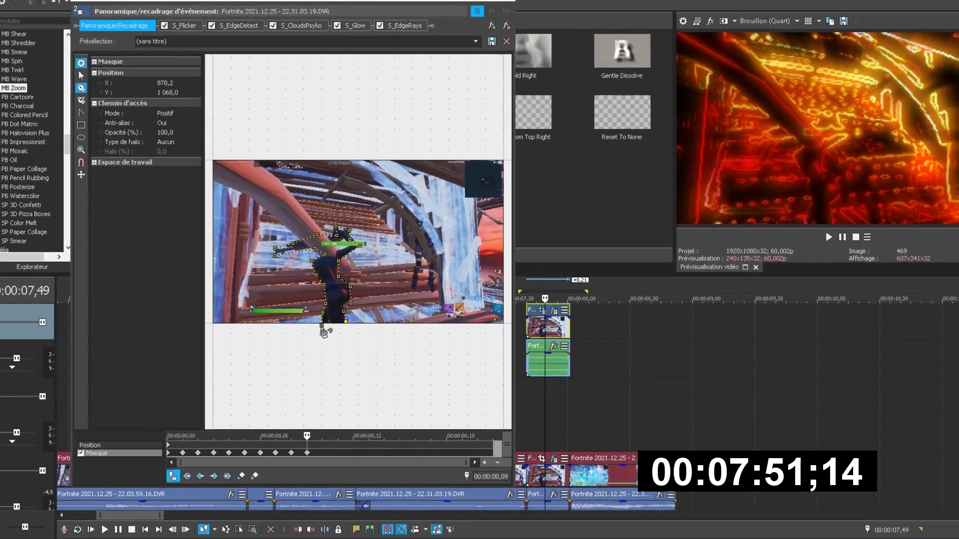
Advance to 00:00:07,50, clear the old mask and trace the player's leg, back and the weapon's lower edge.
key(Right)
right_click(435, 296)
click(452, 350)
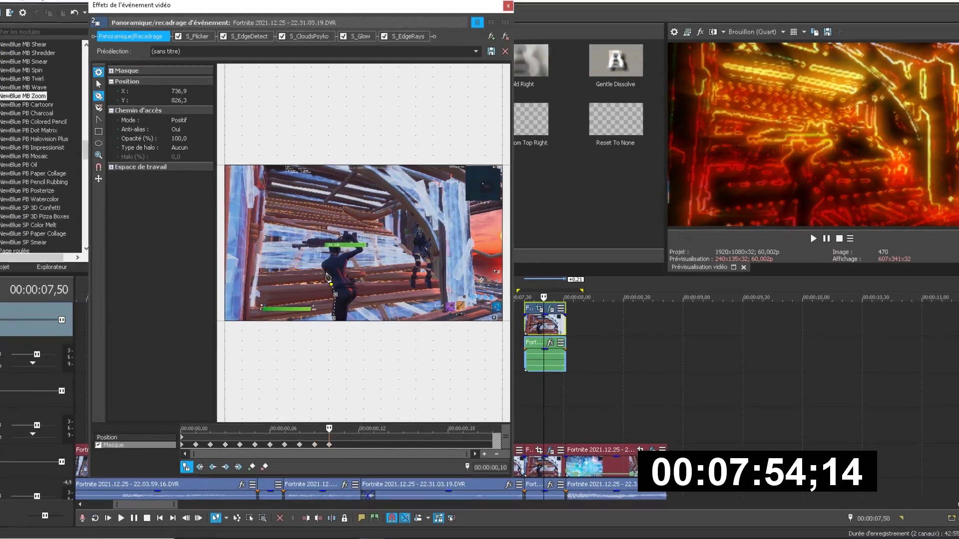
click(327, 258)
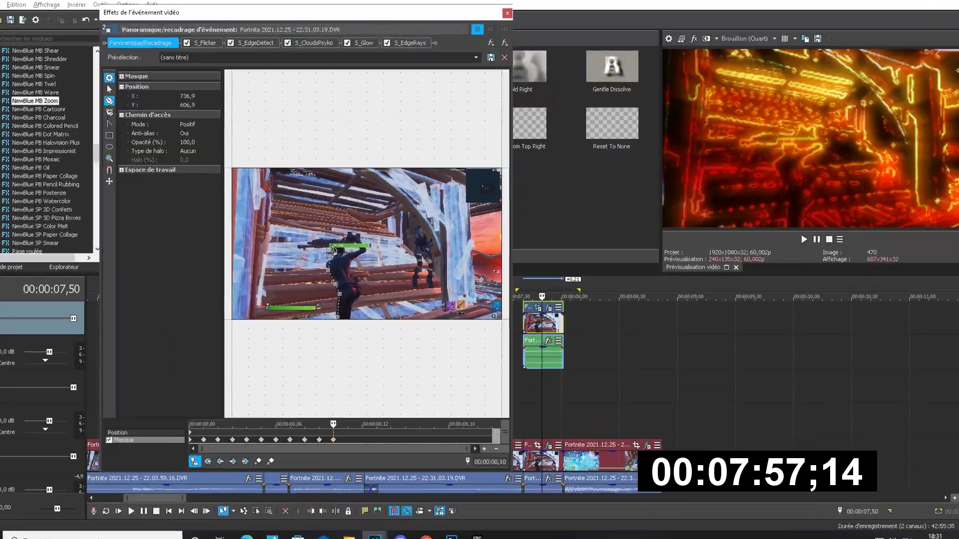
click(310, 244)
click(265, 251)
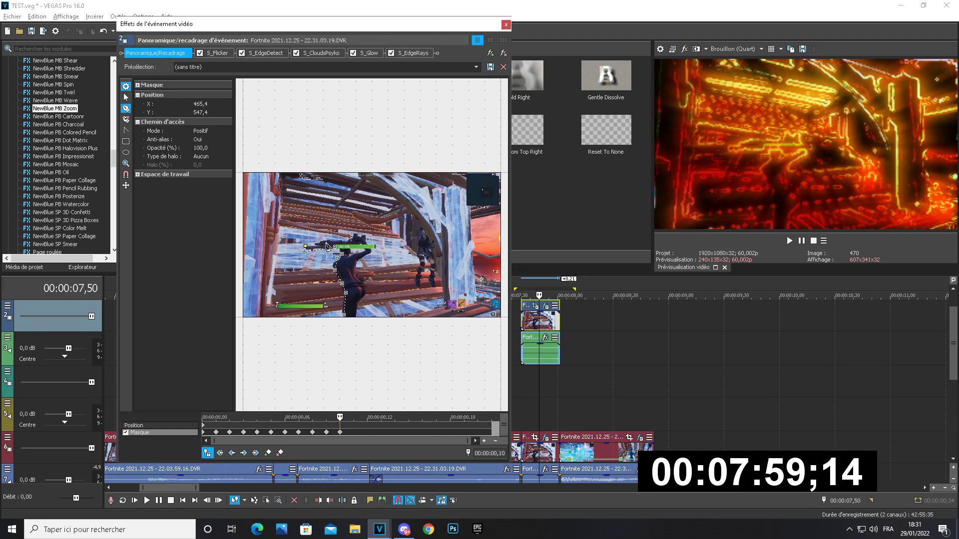
Complete the mask at 00:00:07,50 along the weapon's upper edge, the head and the player's front, closing the outline.
click(325, 241)
click(354, 233)
click(367, 243)
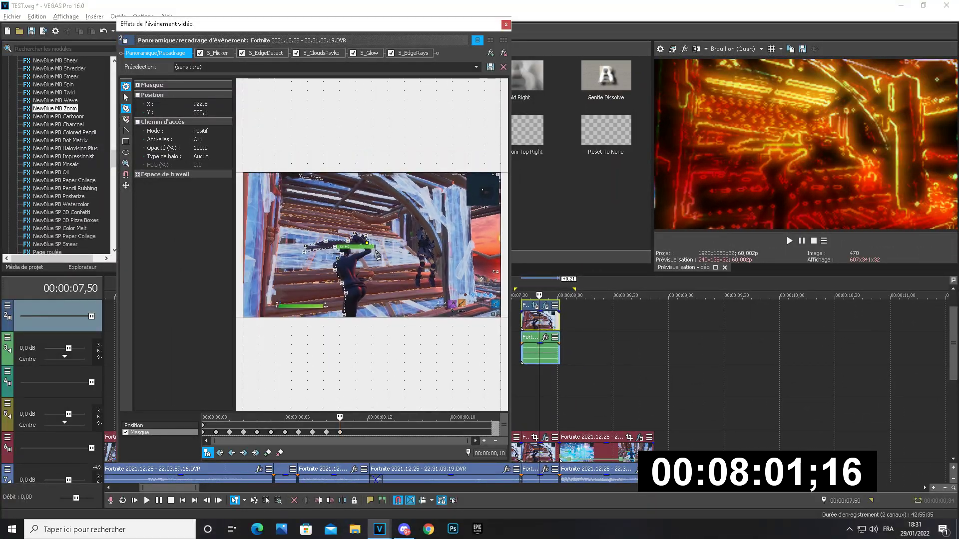
click(374, 248)
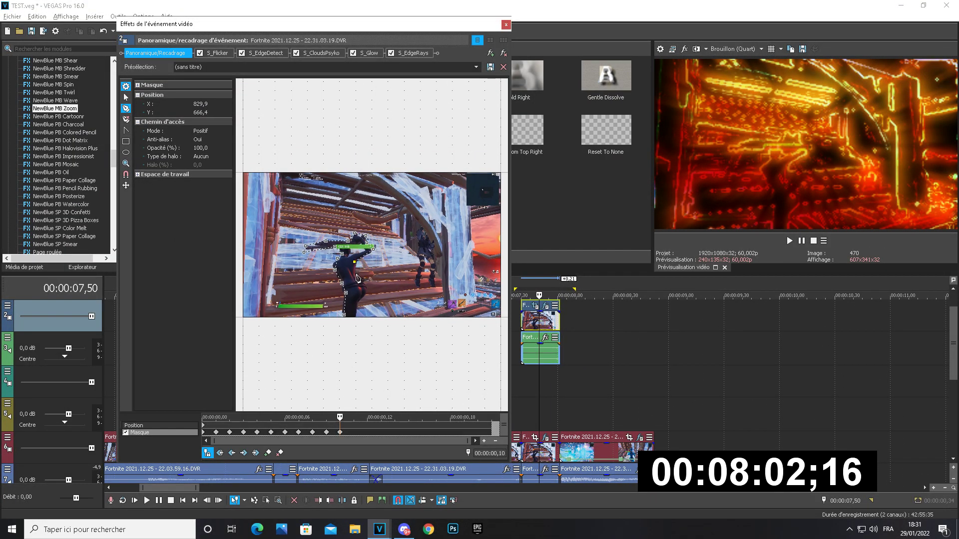
click(338, 274)
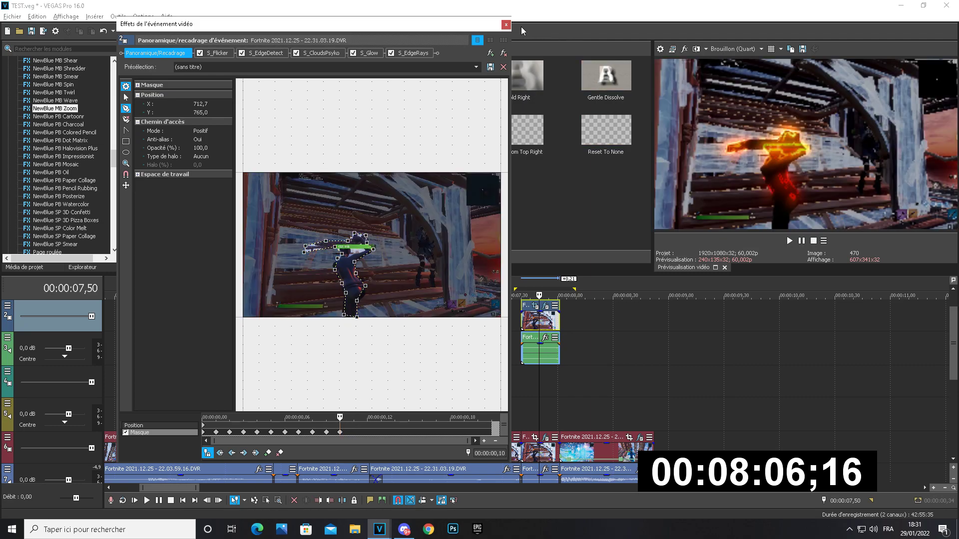
Find TwixtorPRO among the video effects and apply it with its default preset to the masked glow overlay clip.
click(507, 26)
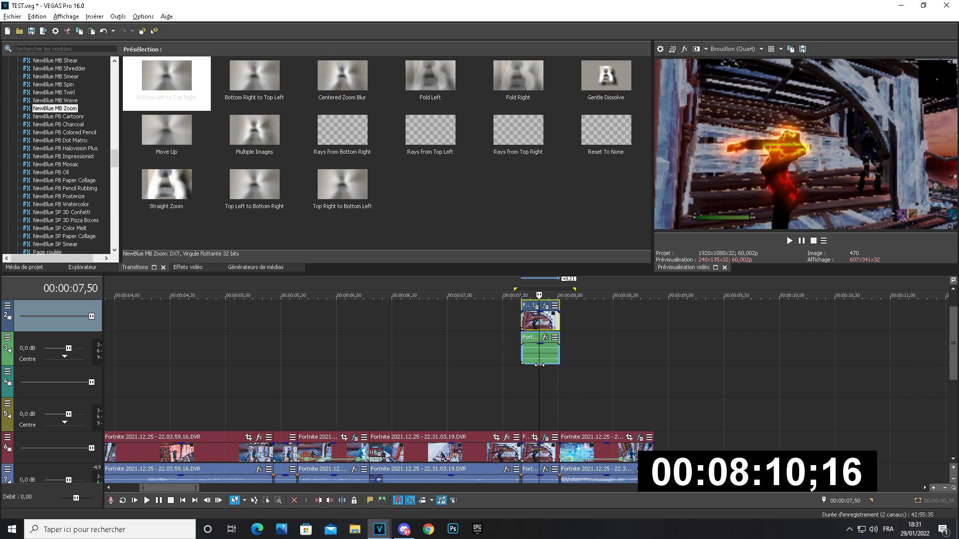
click(180, 267)
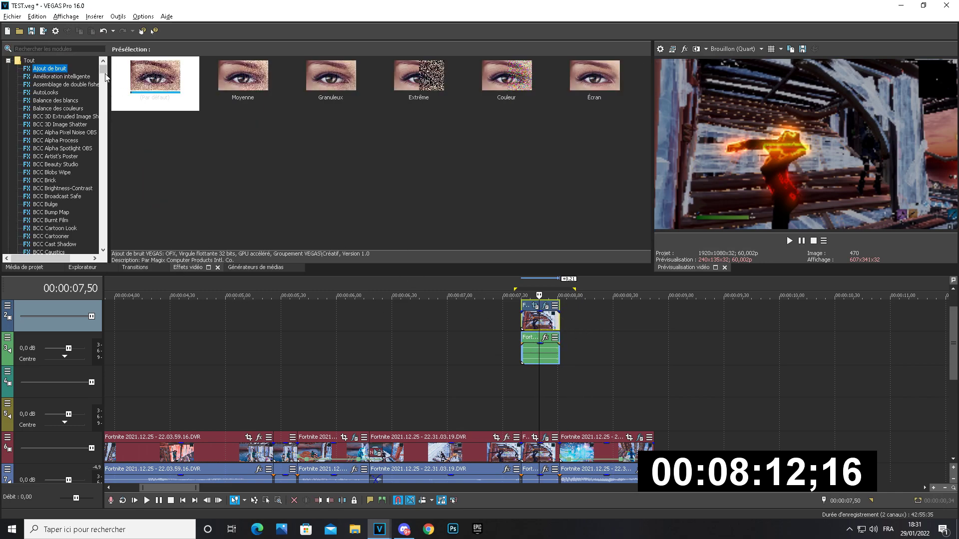
drag(104, 133, 127, 250)
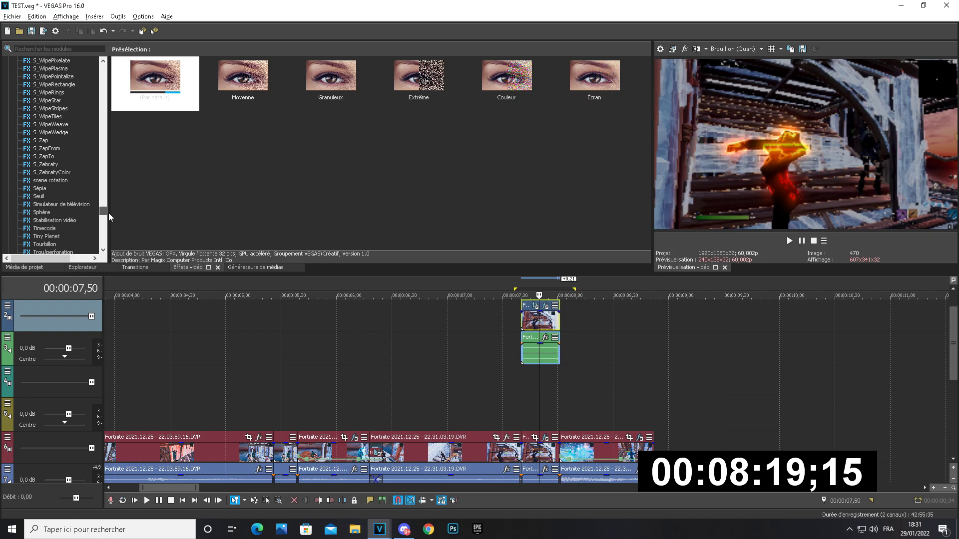
mouse_move(108, 212)
mouse_down()
mouse_move(79, 210)
mouse_move(82, 229)
mouse_move(104, 203)
mouse_move(111, 214)
mouse_up()
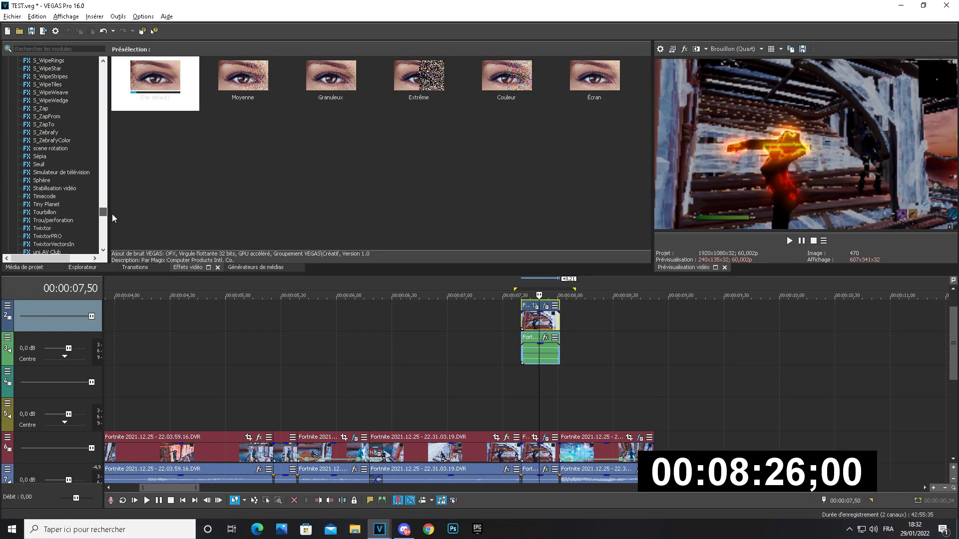
click(47, 236)
drag(153, 95, 541, 324)
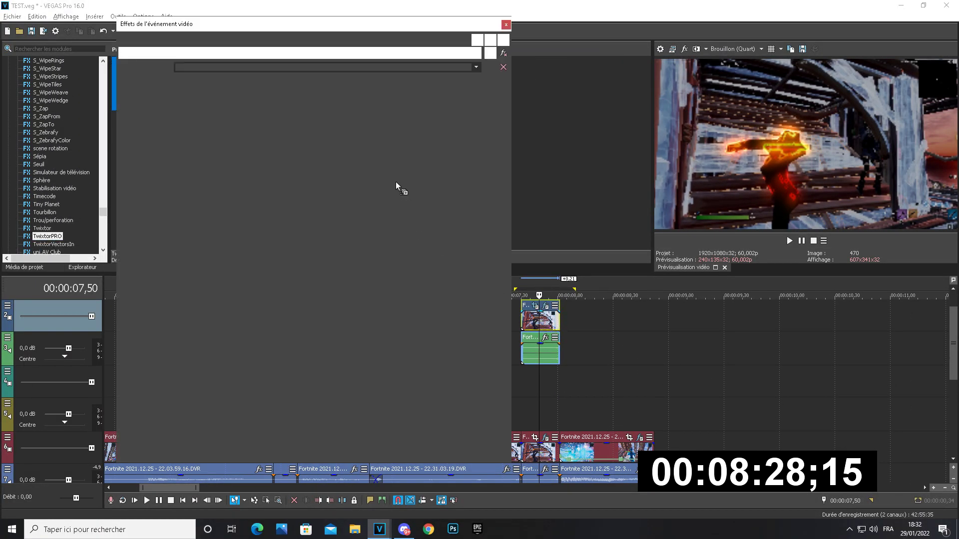
click(551, 207)
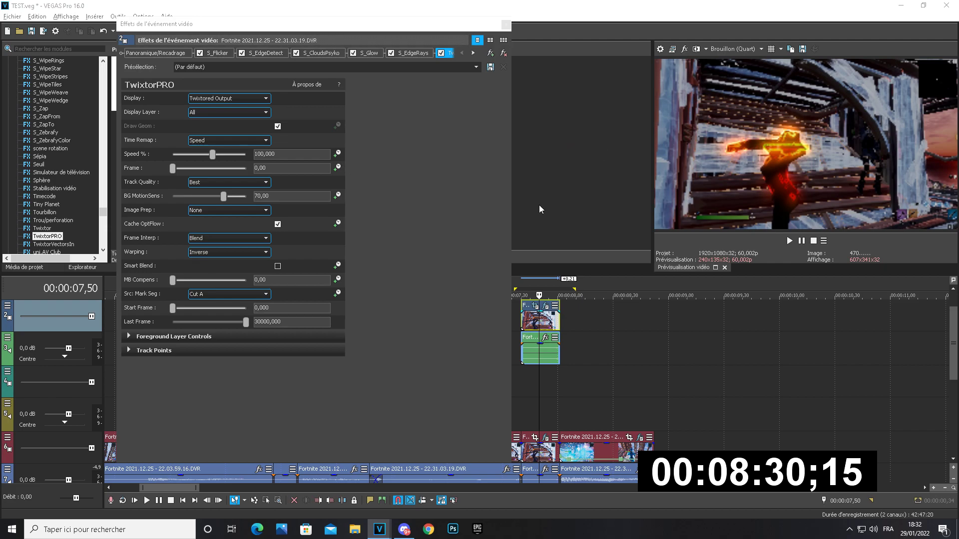
Keyframe TwixtorPRO's Speed % at 00:00:07,50 and at the overlay clip's end, ending at 156,463, and play the result.
drag(212, 154, 216, 156)
click(499, 418)
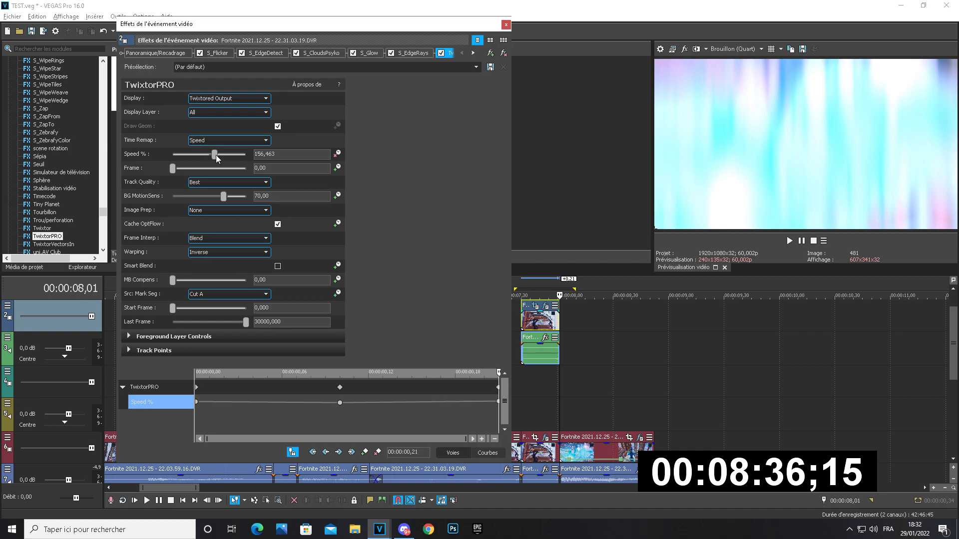
click(506, 25)
key(space)
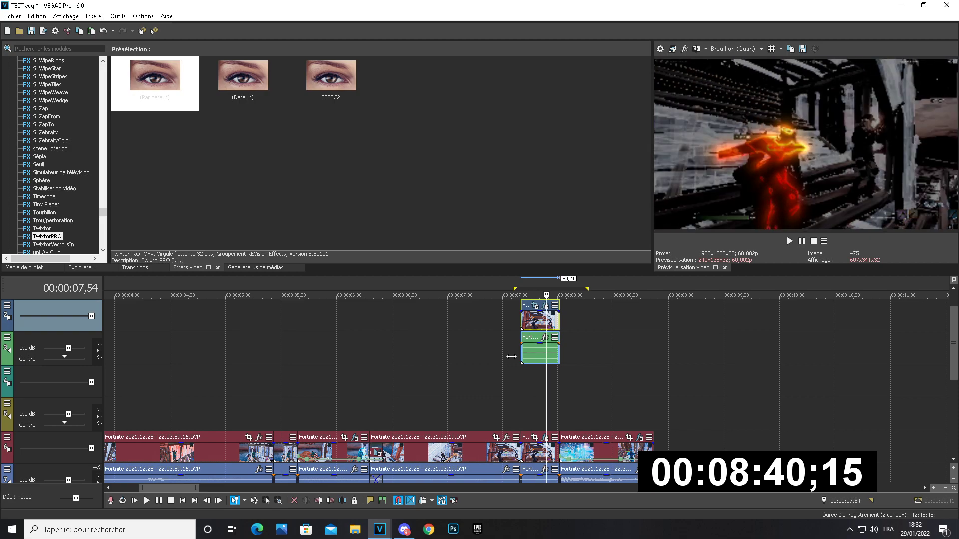
Apply TwixtorPRO with its default preset to the gameplay clip beneath the glow overlay and position its keyframe cursor at 00:00:07,50.
double_click(529, 365)
scroll(531, 364, up, 3)
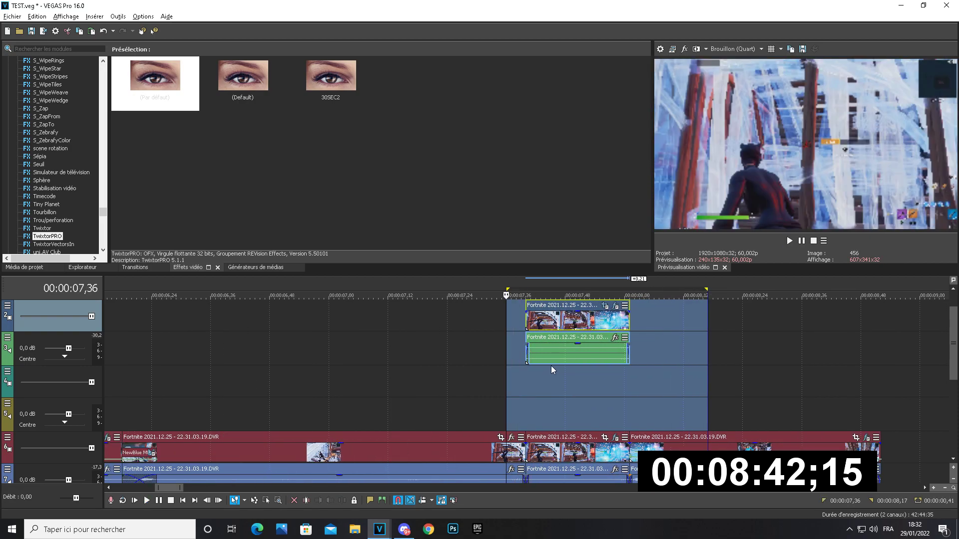
click(534, 456)
click(616, 306)
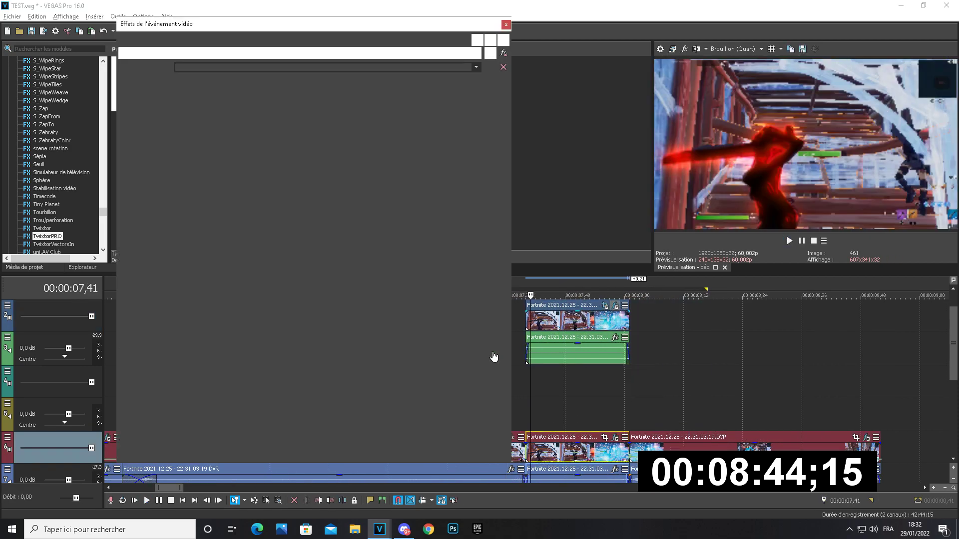
click(506, 24)
drag(154, 75, 527, 401)
drag(578, 452, 579, 452)
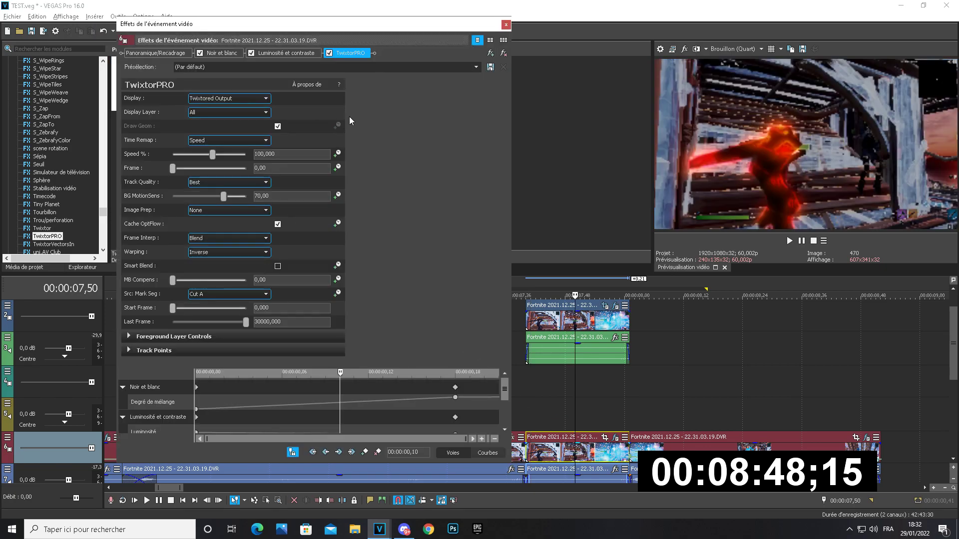
Keyframe the underlying gameplay clip's TwixtorPRO Speed % at 00:00:07,50 and at the clip's end, ending at 156,463.
scroll(508, 389, down, 5)
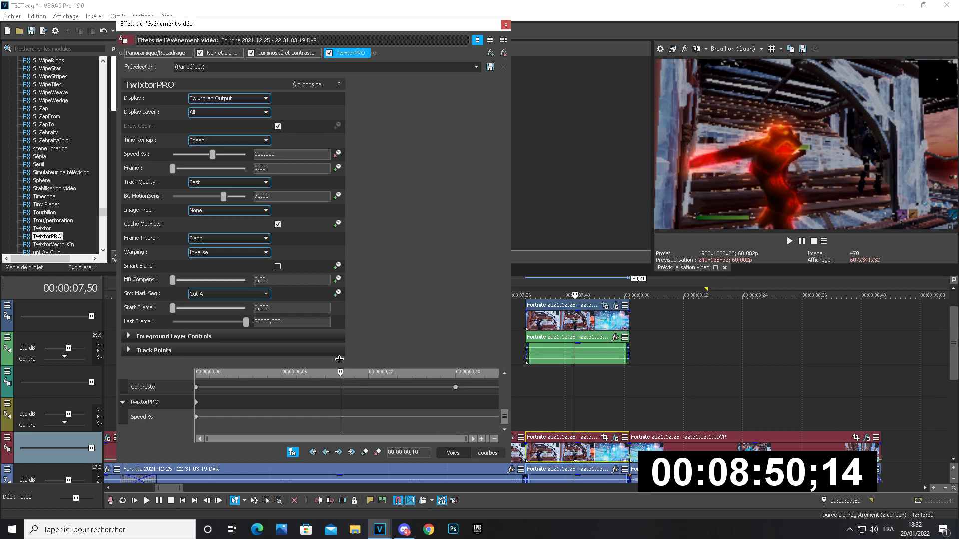
drag(212, 155, 214, 154)
click(493, 417)
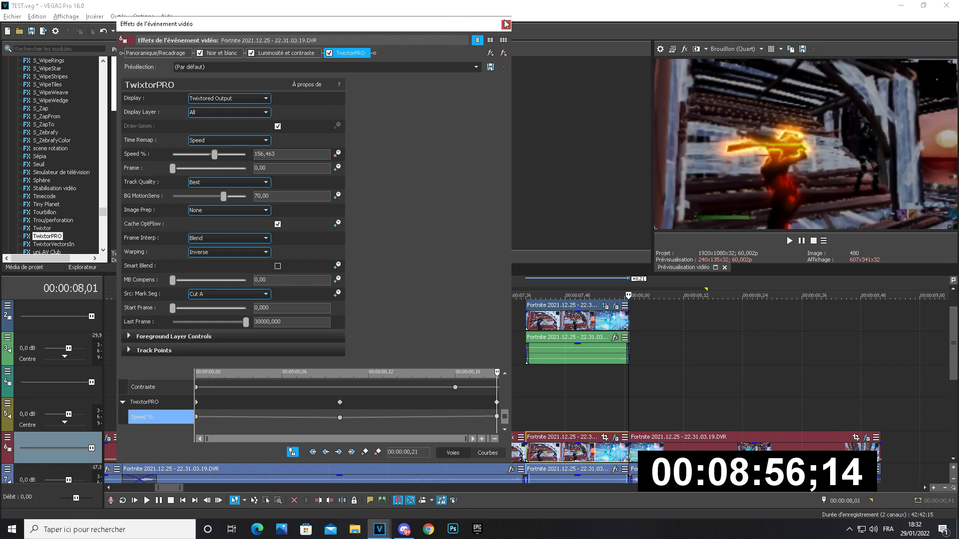
click(505, 23)
Play back the Twixtor section from 00:00:07,34 through the start of the following kill clip to check the effects.
click(503, 357)
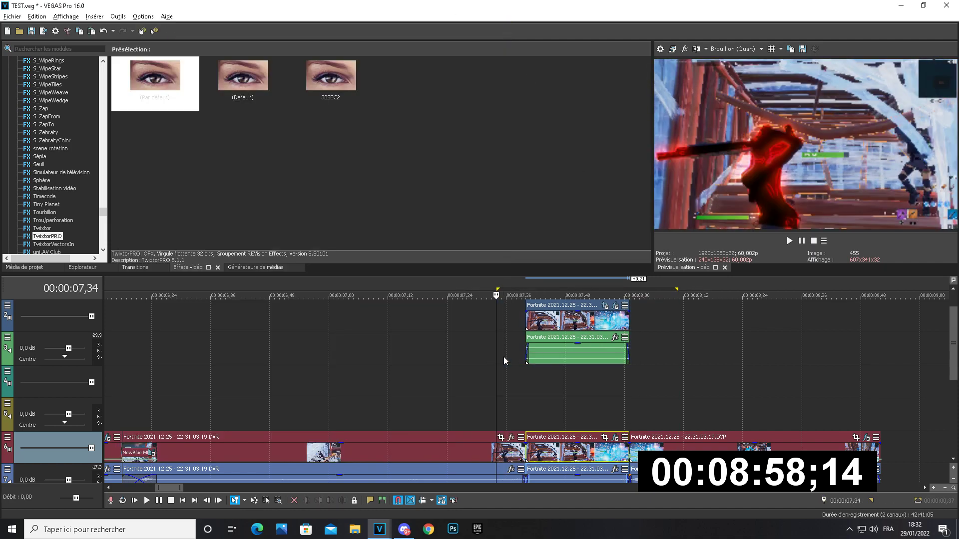
double_click(609, 396)
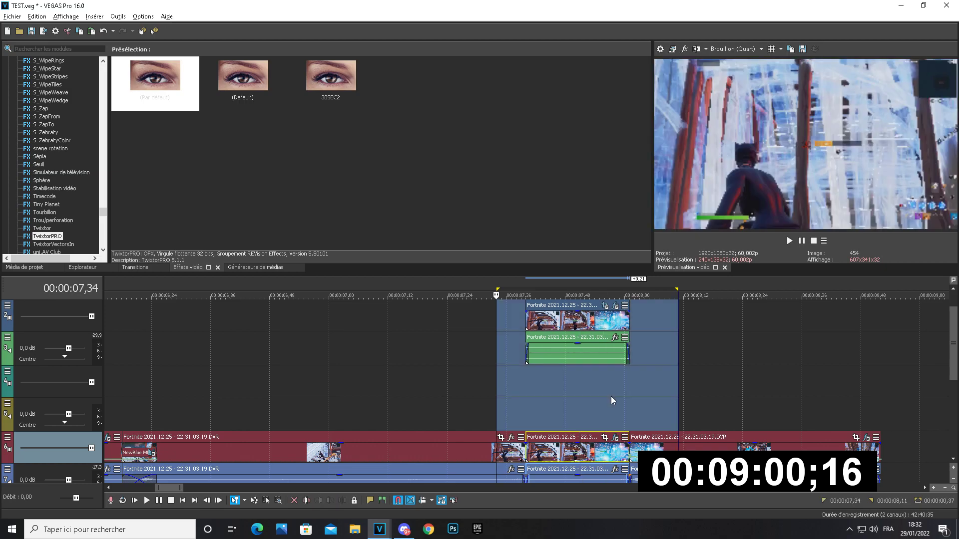
key(space)
key(space)
scroll(953, 381, down, 2)
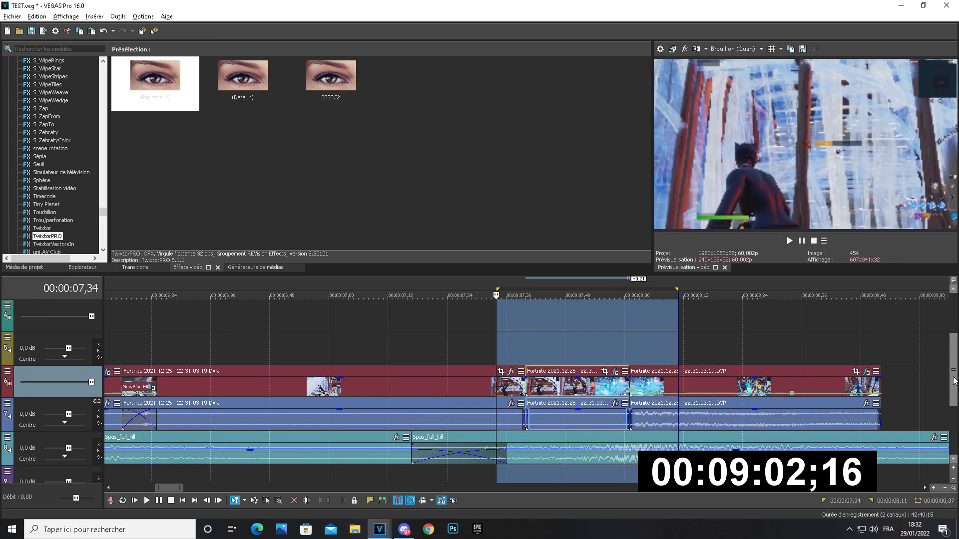
click(641, 382)
key(space)
scroll(632, 383, down, 10)
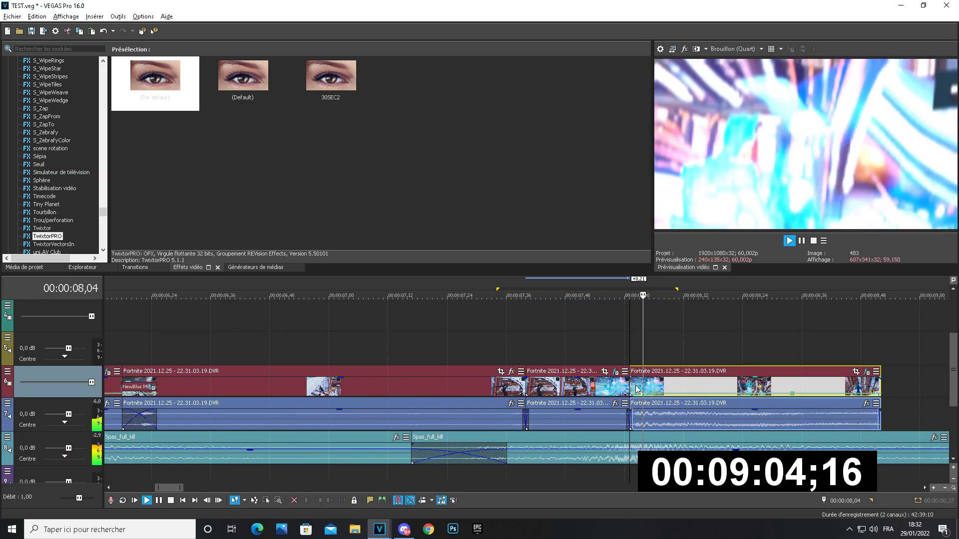
Place the Fortnite 2022.01.01 - 23.43.48.15 clip directly after the last gameplay clip and trim its start.
drag(453, 413, 174, 400)
scroll(211, 400, up, 3)
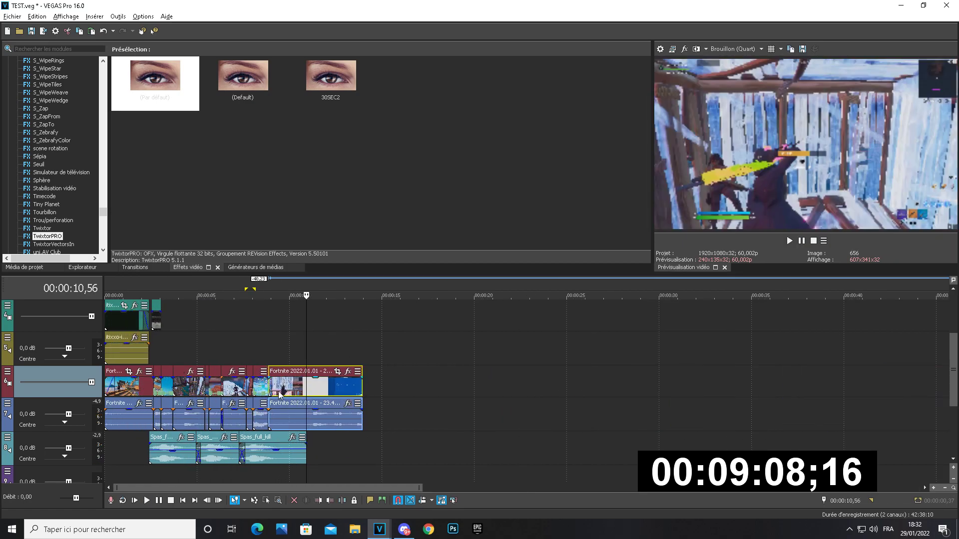
mouse_move(270, 393)
mouse_down()
mouse_move(299, 393)
mouse_move(283, 387)
mouse_up()
click(265, 342)
Play the newly placed clip, trim about 1,41 off its end and split it at 00:00:09,33.
key(space)
scroll(265, 342, up, 5)
scroll(468, 418, down, 5)
scroll(513, 407, up, 3)
click(665, 386)
key(space)
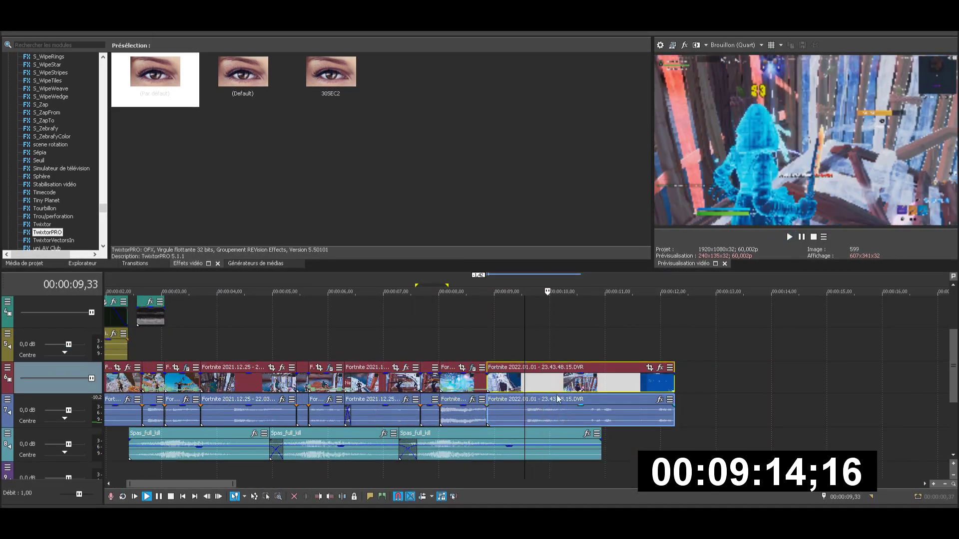
drag(657, 383, 564, 383)
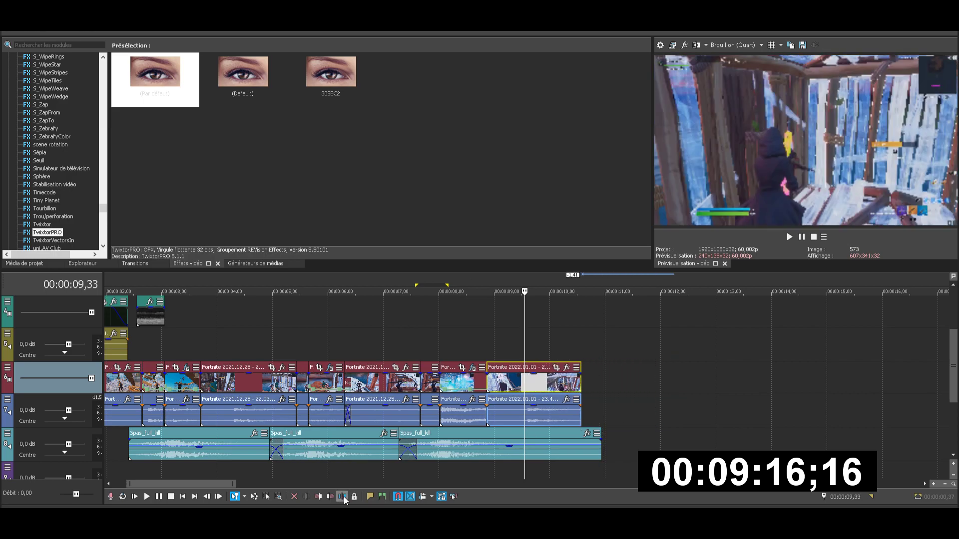
key(s)
Overlap the new clip's first part with the previous clip and apply the NewBlue MB Zoom Bottom Left to Top Right transition.
drag(487, 384, 479, 384)
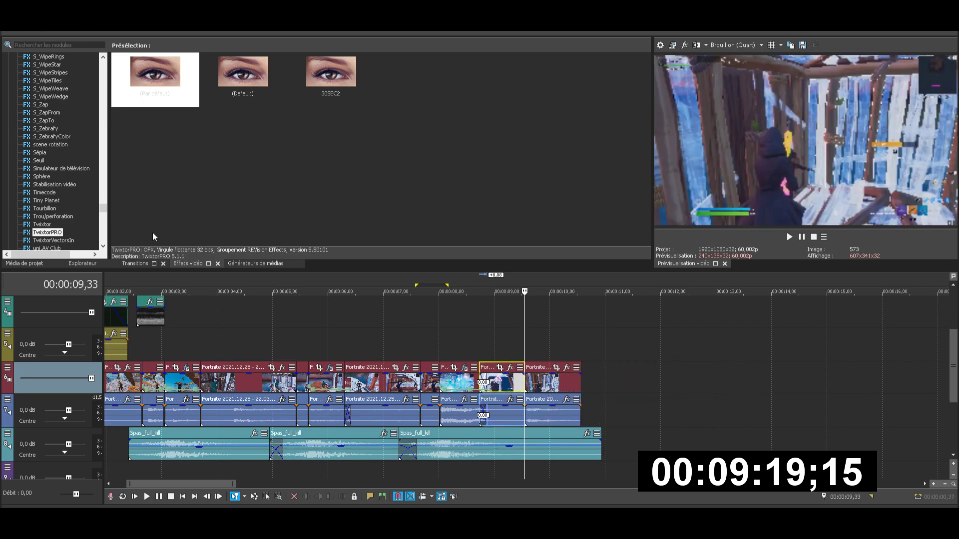
click(135, 264)
click(175, 75)
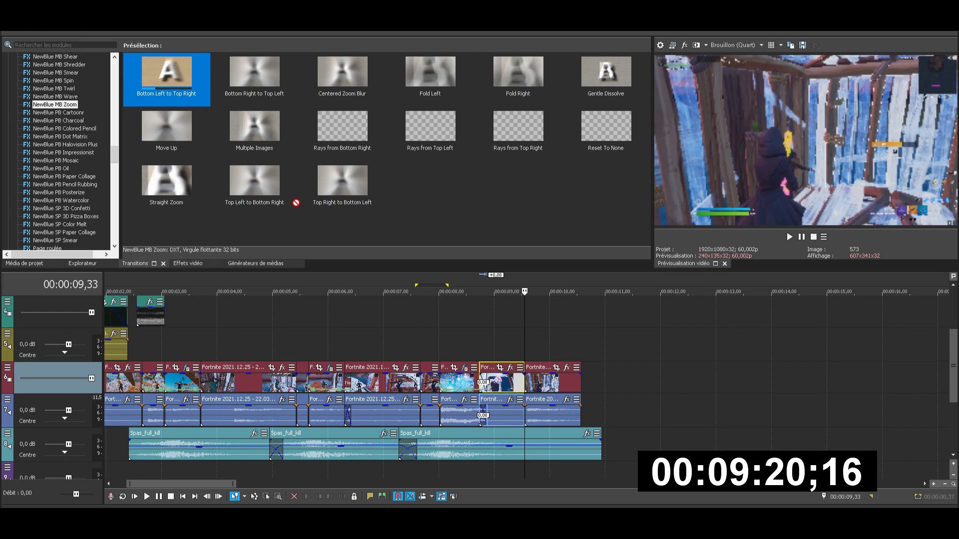
drag(175, 75, 482, 384)
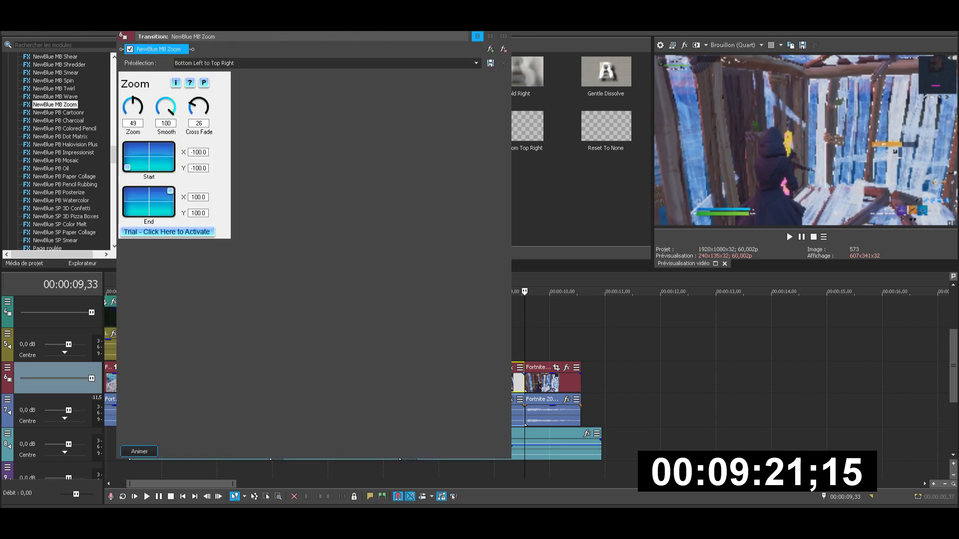
click(505, 33)
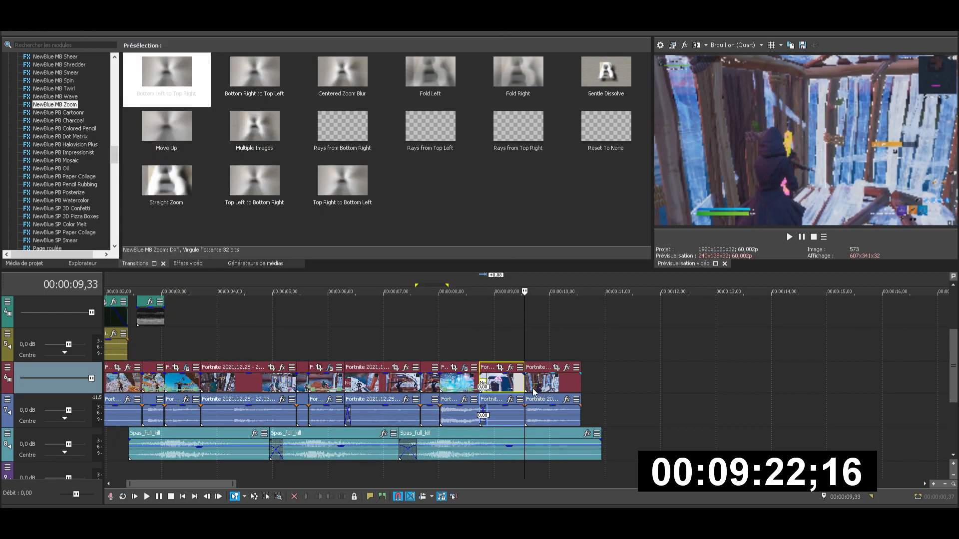
Copy the previous kill clip's effects and paste them as event attributes onto the part starting at 00:00:09,33.
right_click(460, 385)
click(489, 218)
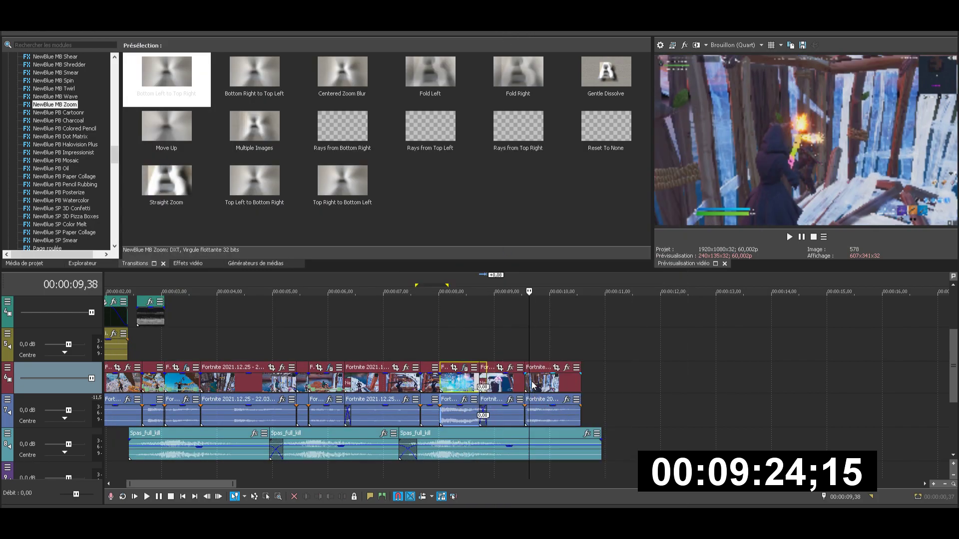
right_click(532, 386)
click(584, 232)
Split the new clip at 00:00:09,20 and paste the attributes of the short segment at 00:00:05,26 onto the resulting short segment.
click(513, 389)
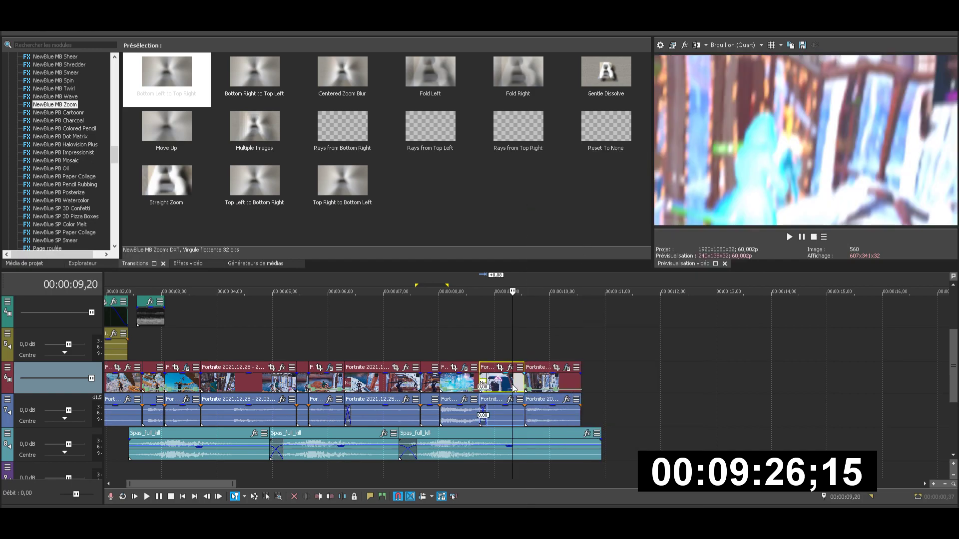
click(342, 498)
click(296, 386)
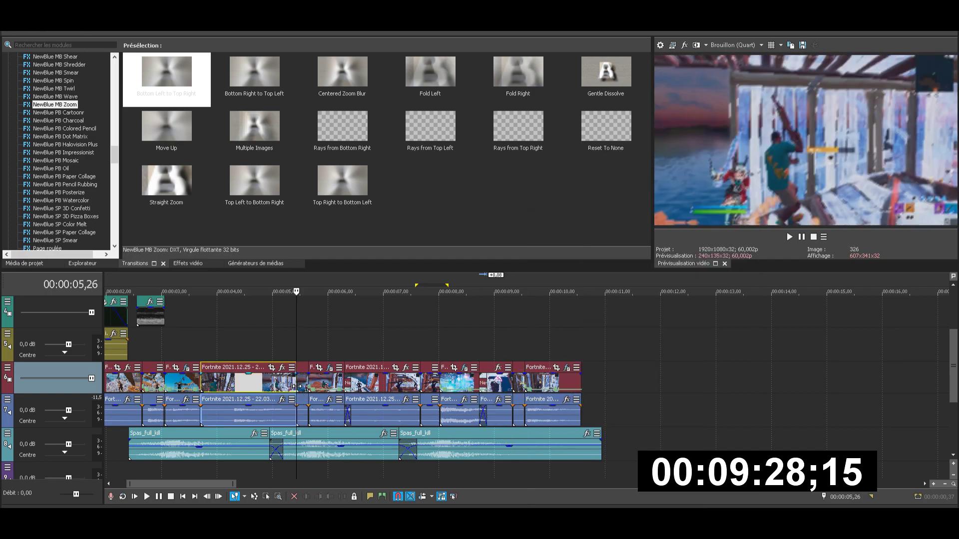
right_click(301, 391)
click(382, 223)
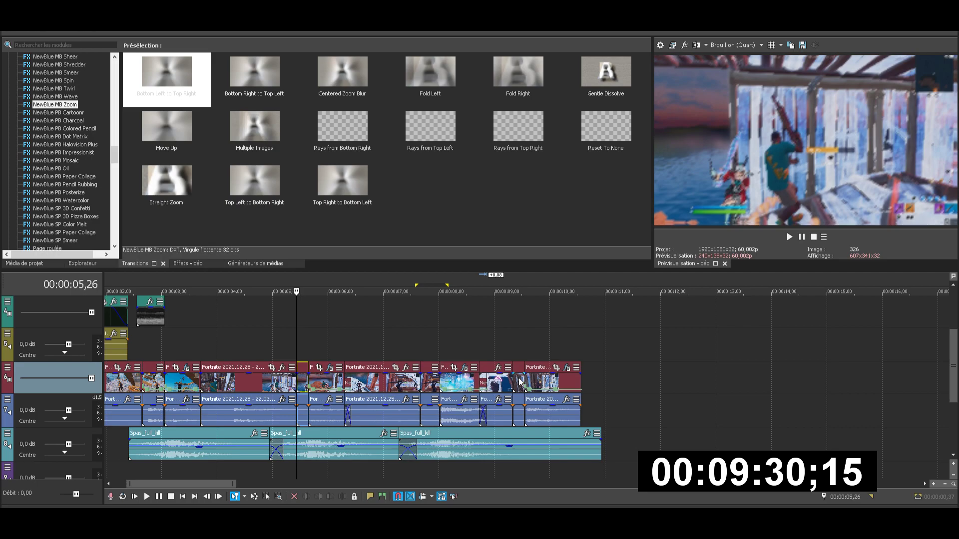
click(514, 384)
right_click(516, 384)
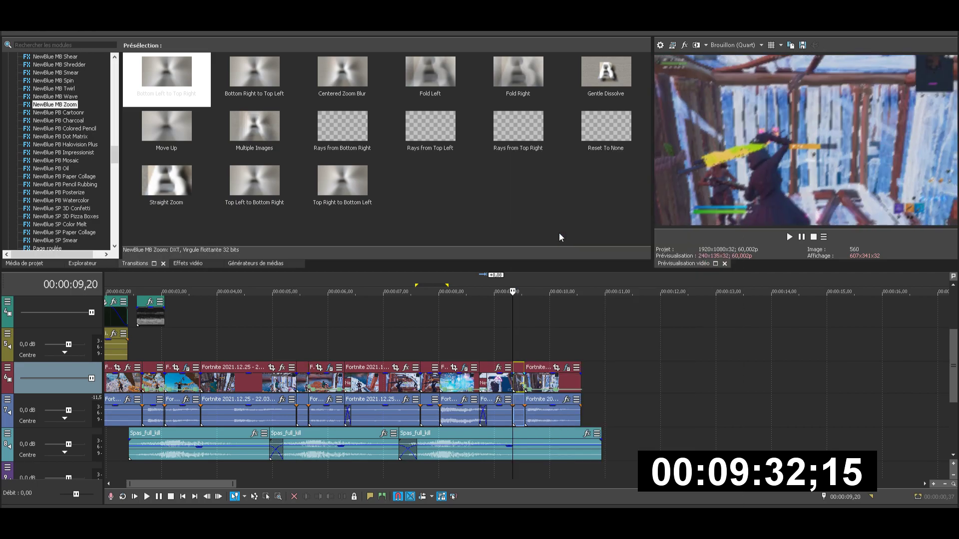
Set the playback range from 00:00:09,14 to 00:00:09,52 and play the new kill section.
drag(599, 354, 507, 349)
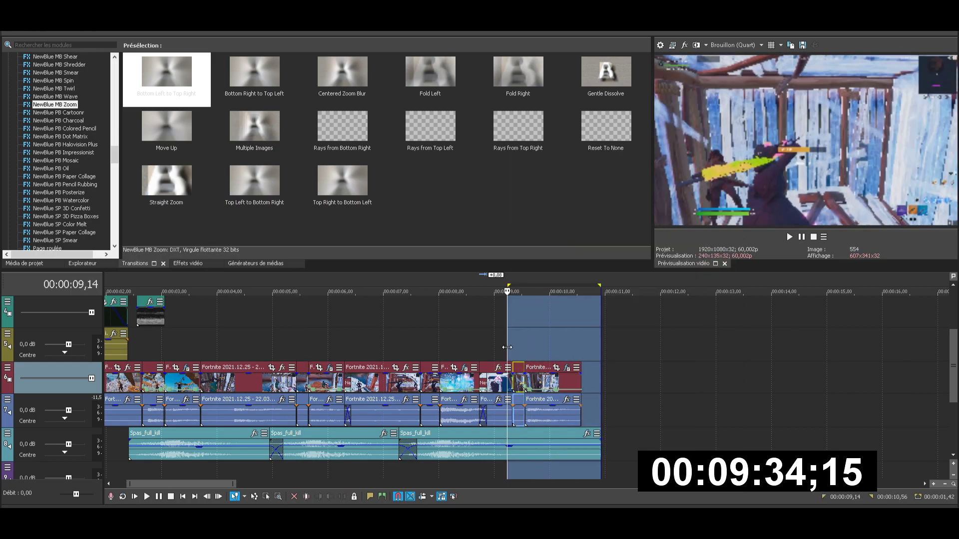
click(506, 347)
key(space)
drag(506, 347, 542, 350)
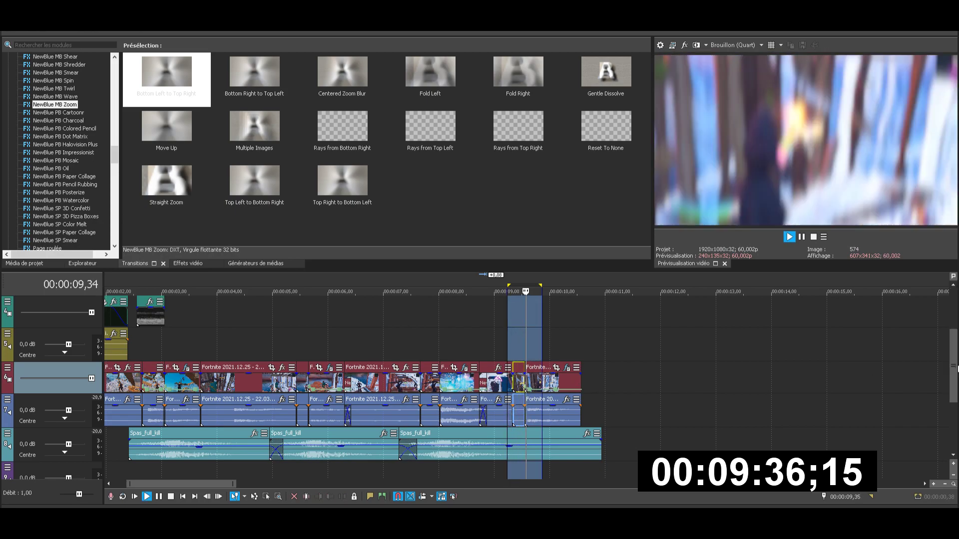
Trim the end of the third Spas_full_kill sound to 00:00:09,14, where the new kill section starts.
scroll(474, 403, down, 4)
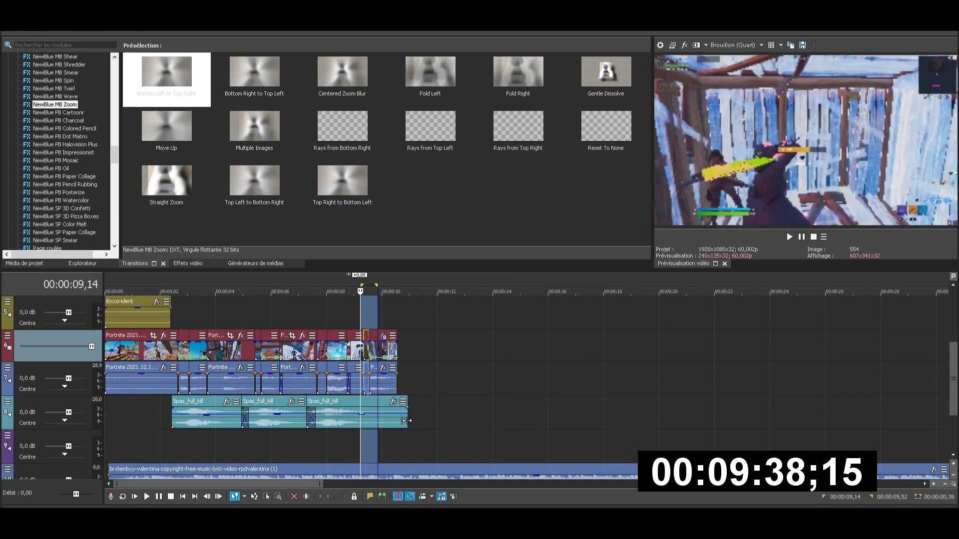
right_click(358, 422)
click(366, 121)
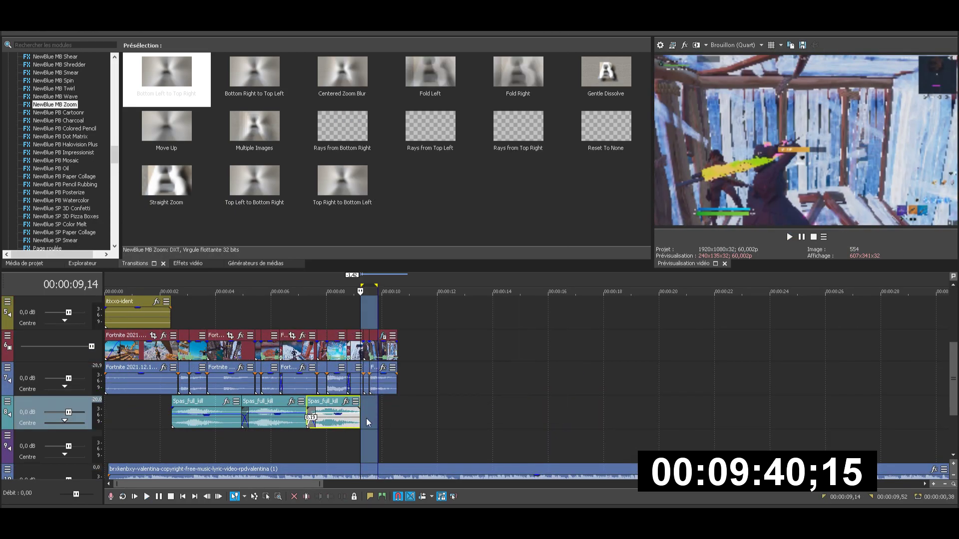
Duplicate the trimmed Spas_full_kill sound after itself and slide the copy back to crossfade with the previous sound under the new kill.
scroll(378, 432, up, 4)
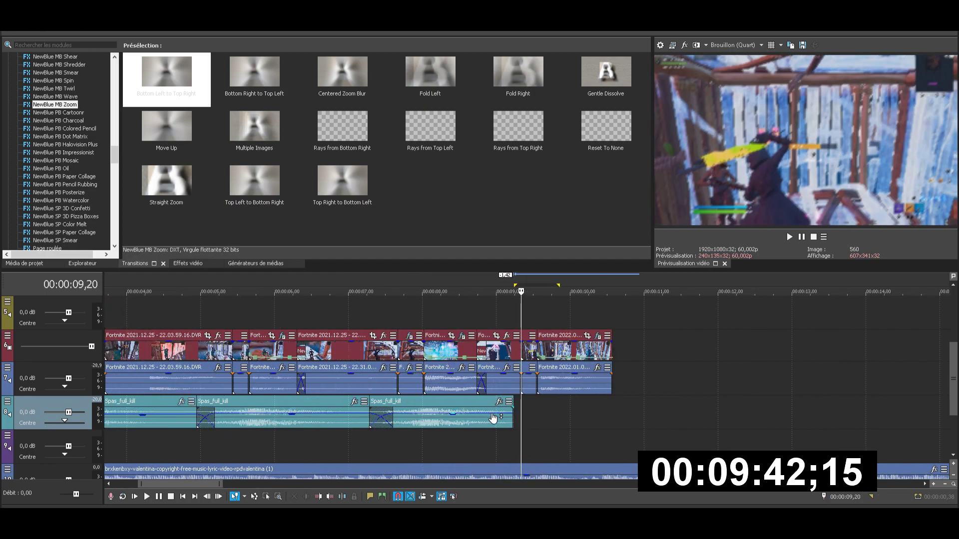
right_click(493, 418)
key(Escape)
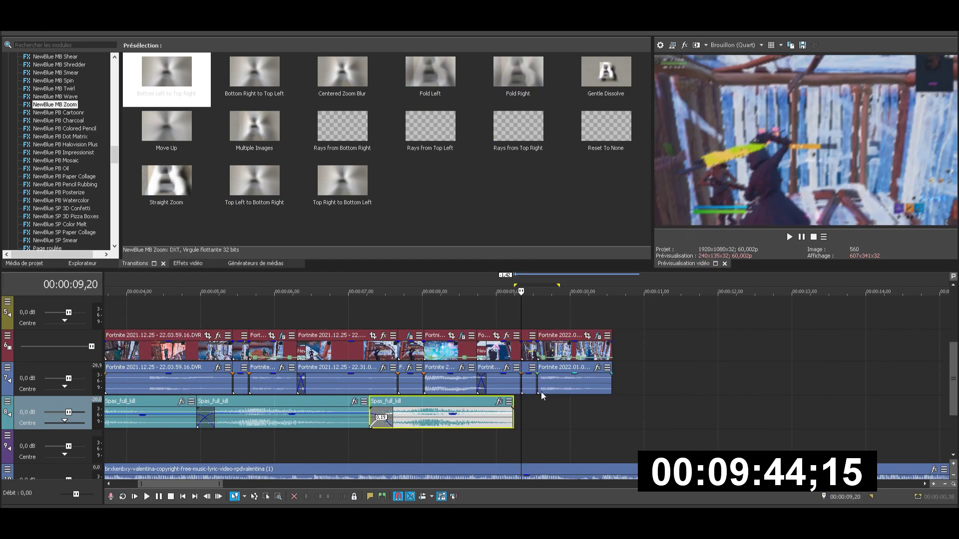
key(ctrl+v)
drag(565, 420, 538, 419)
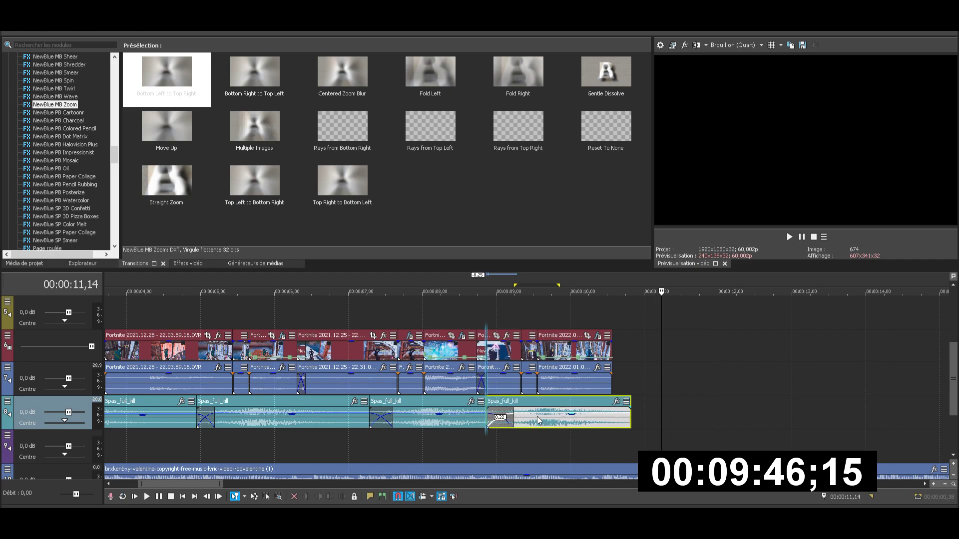
click(518, 313)
Set the playback range from 00:00:00,00 to 00:00:12,33 and review the edited montage from the start.
scroll(666, 365, down, 5)
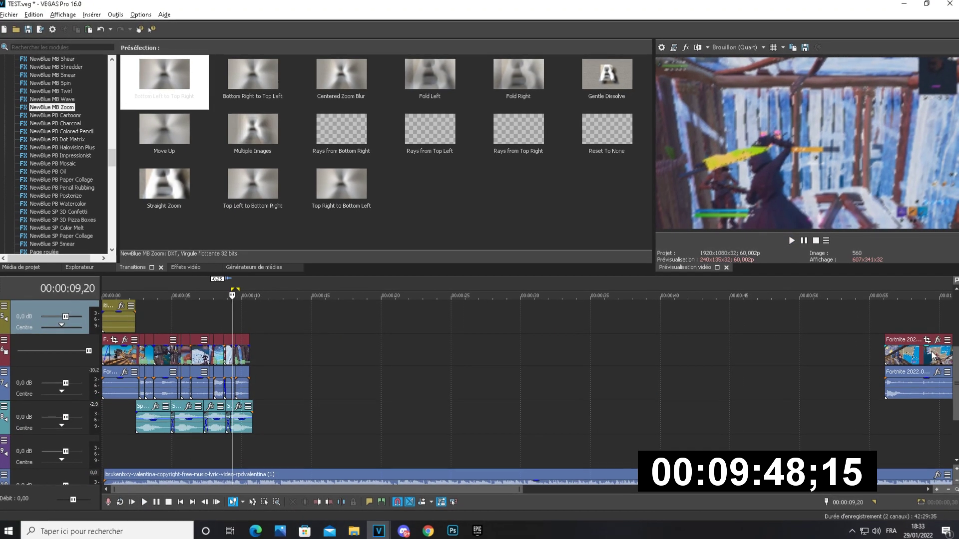
scroll(933, 356, down, 2)
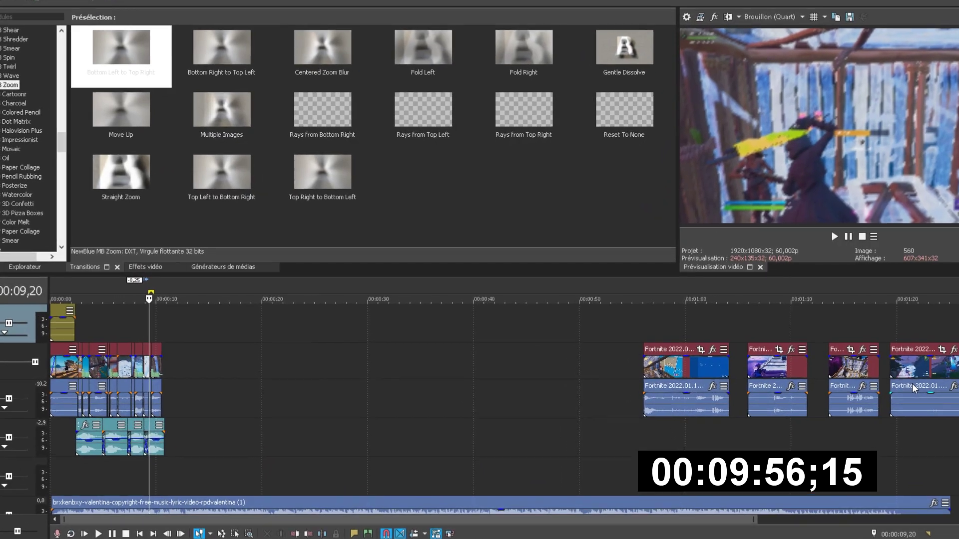
drag(218, 322, 92, 327)
key(space)
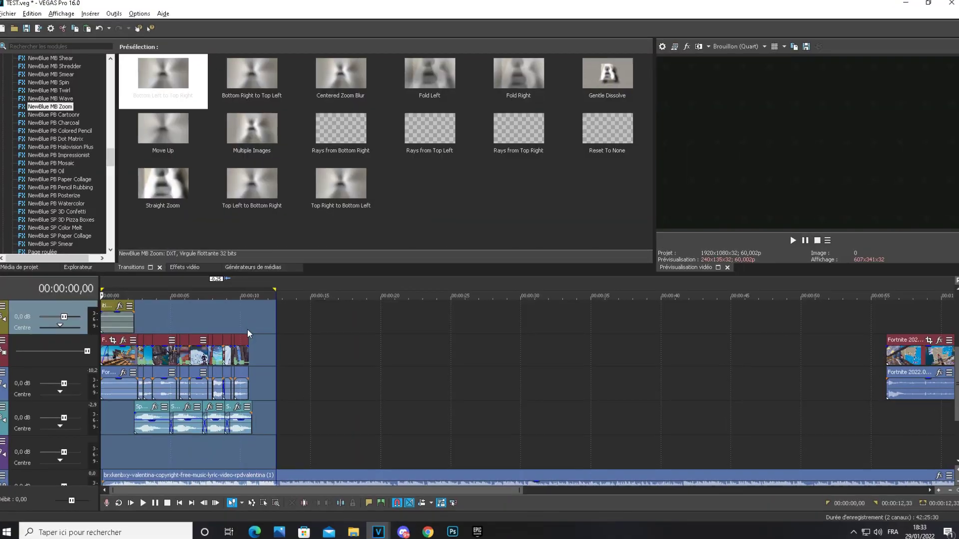
click(220, 332)
click(240, 326)
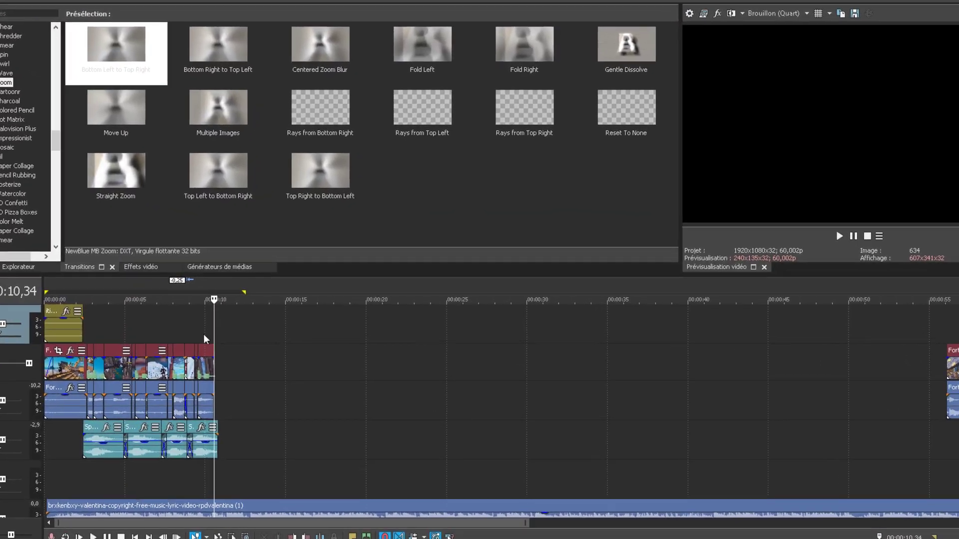
click(190, 335)
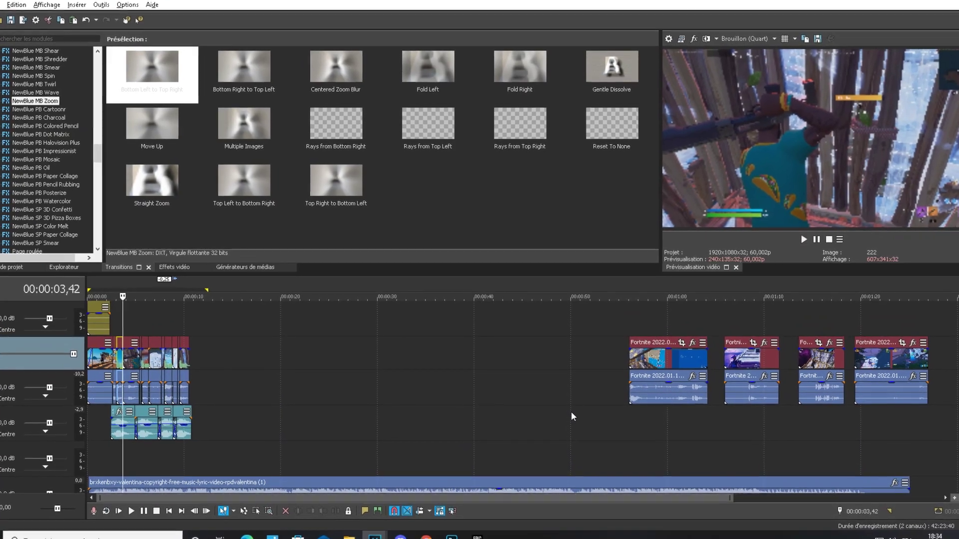